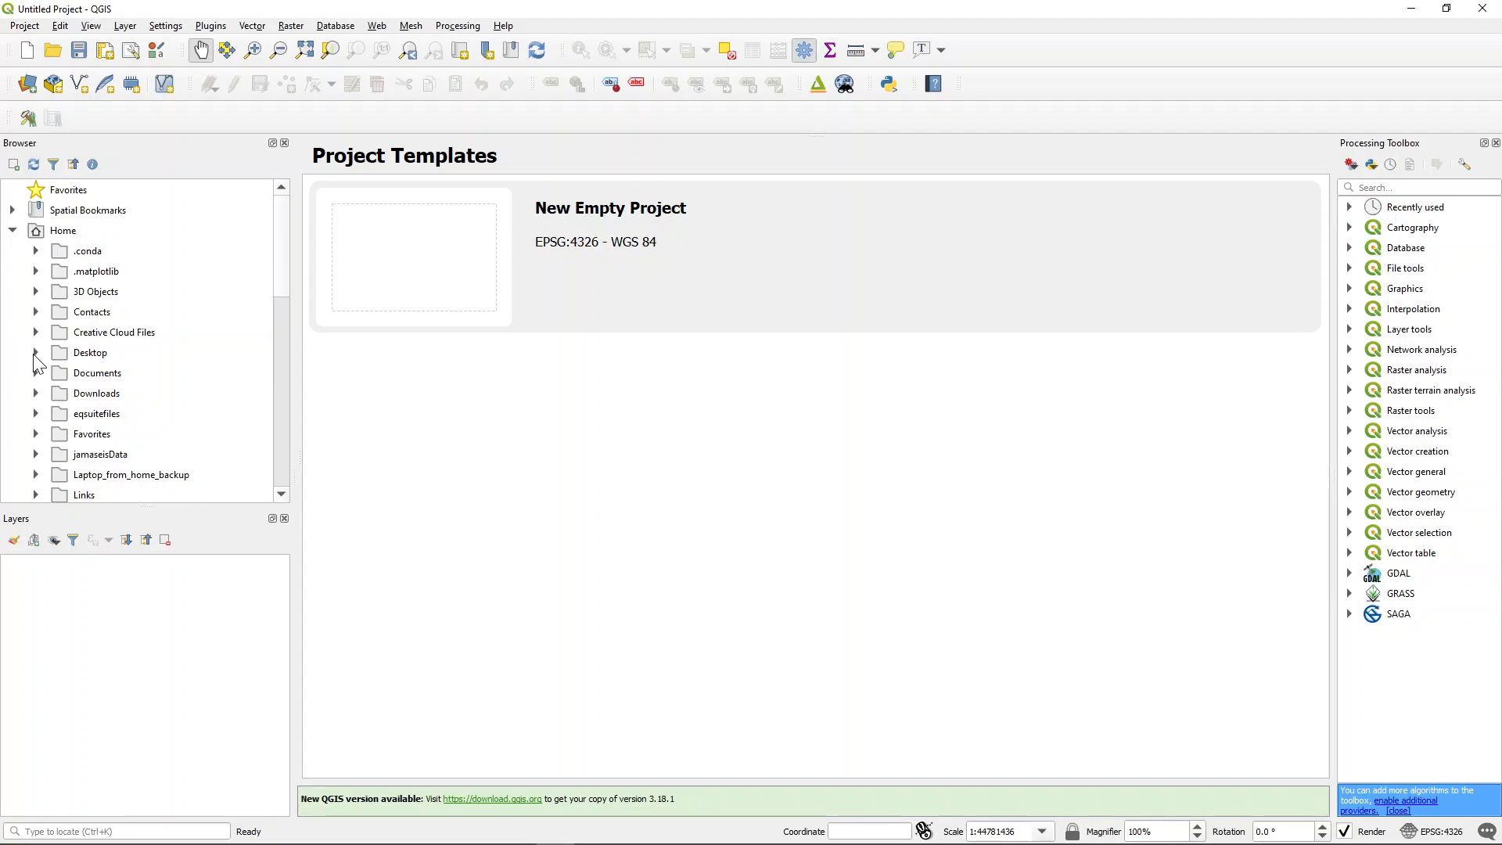
Add the dtm.tif raster from the Desktop's Pdal_Lidar folder to the map as a layer.
click(35, 352)
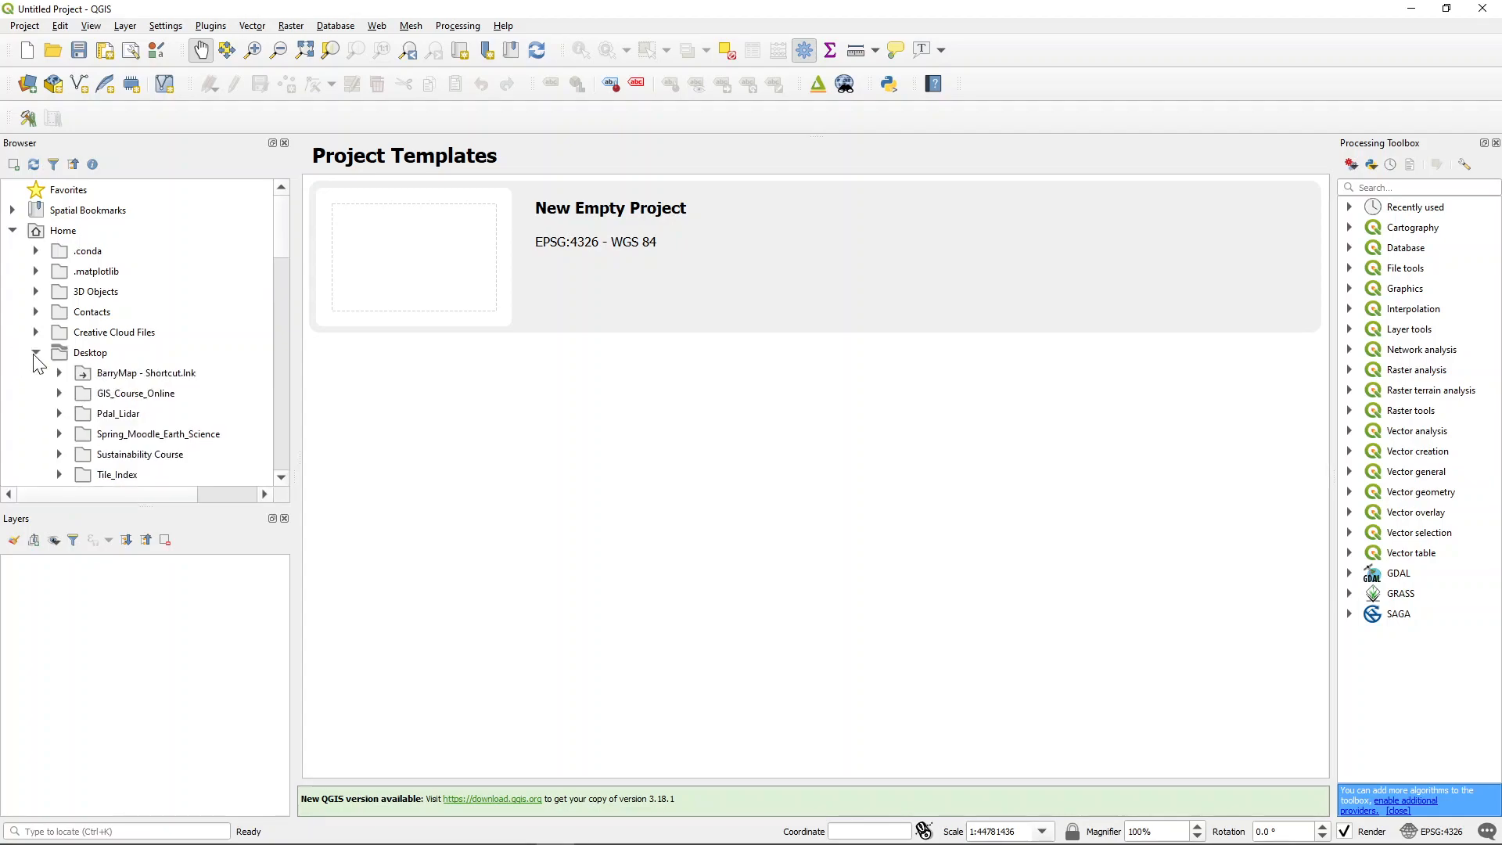
scroll(35, 364, down, 1)
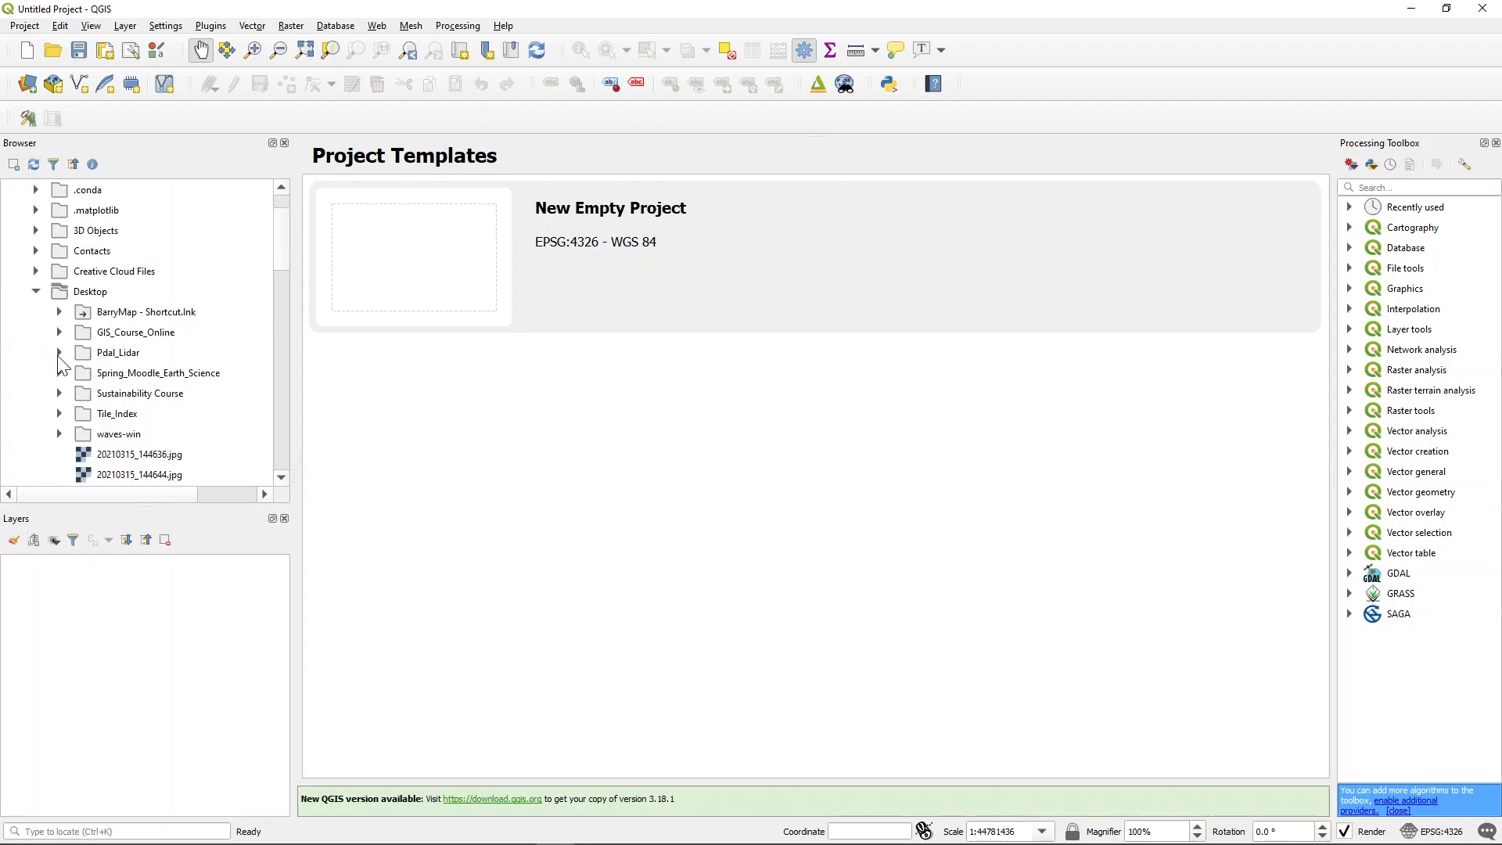
click(58, 353)
scroll(17, 366, down, 2)
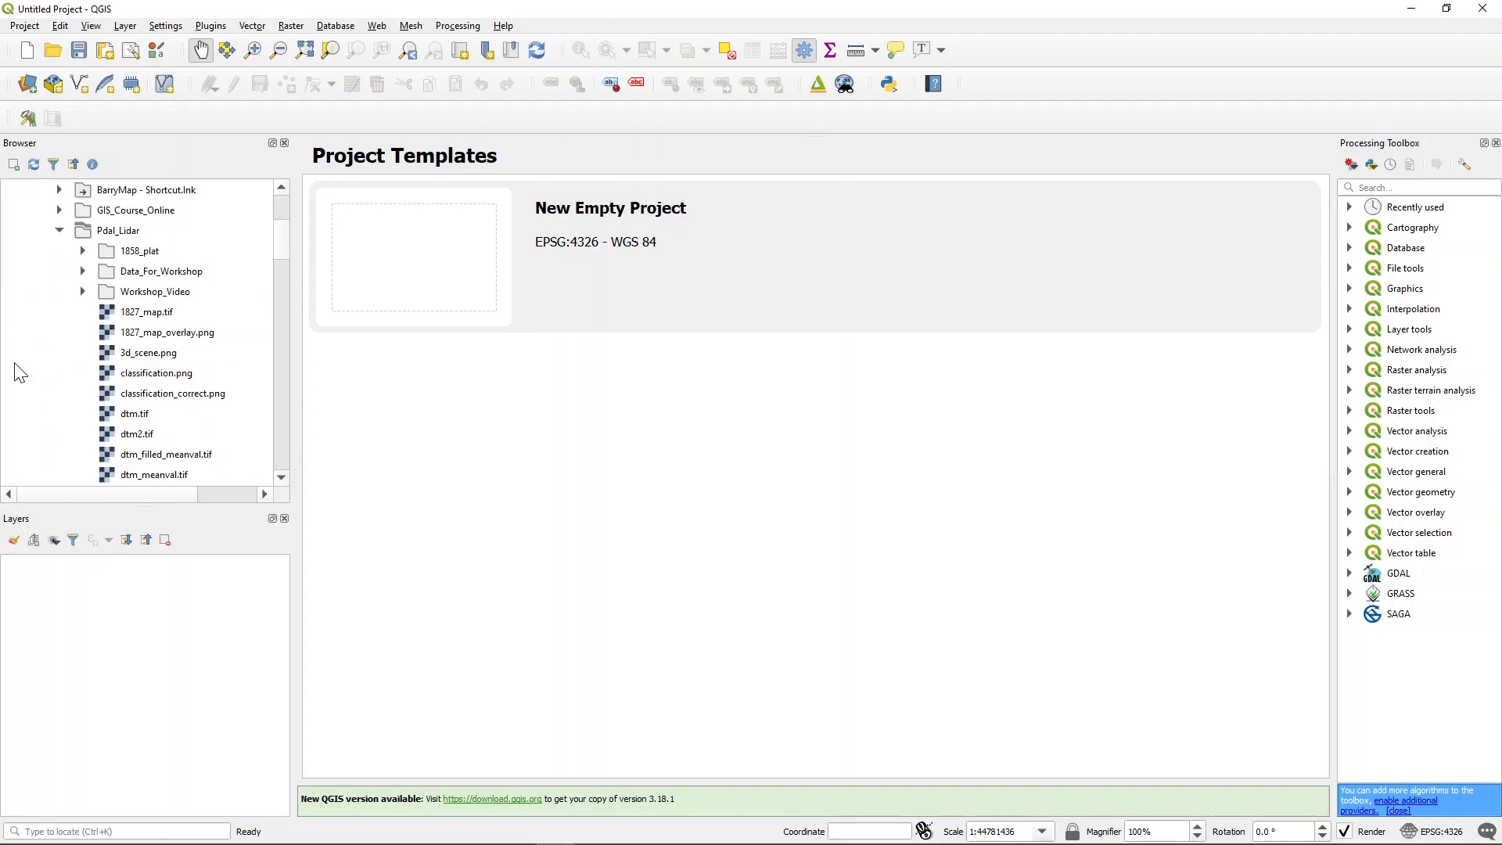
scroll(17, 366, down, 2)
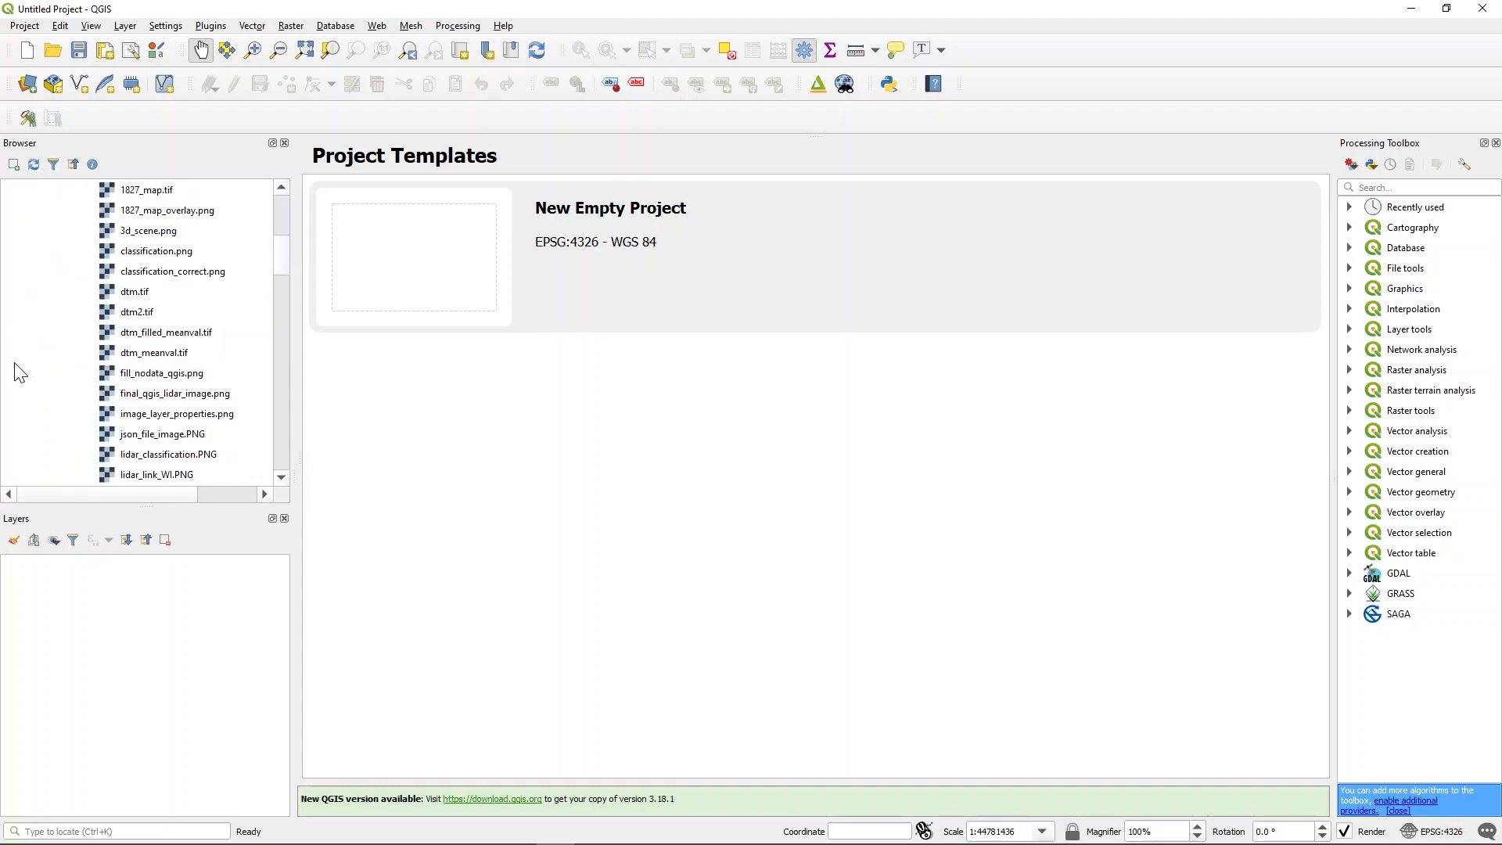
click(123, 297)
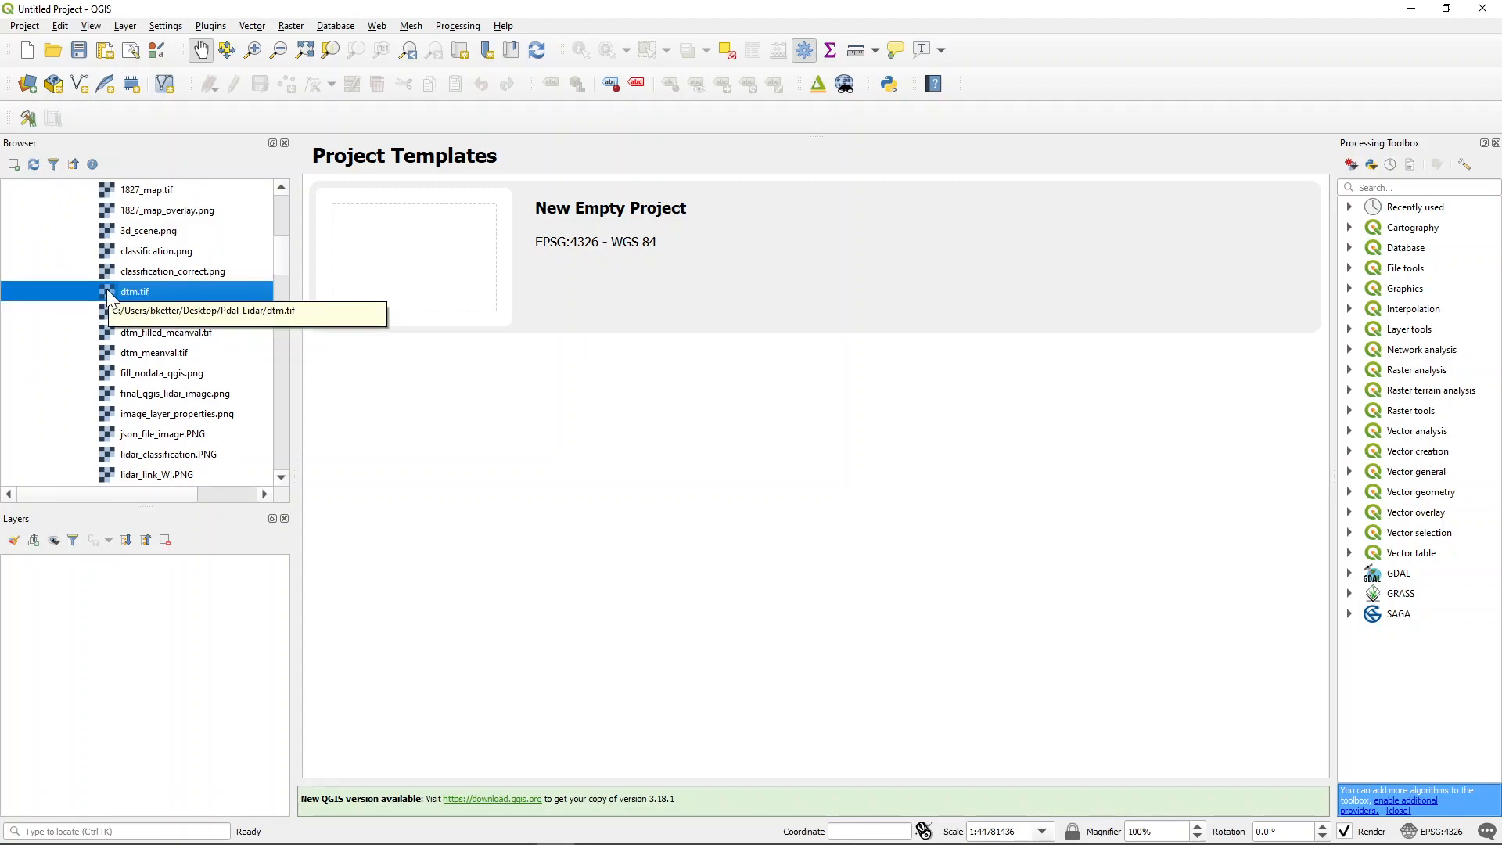
drag(106, 288, 630, 553)
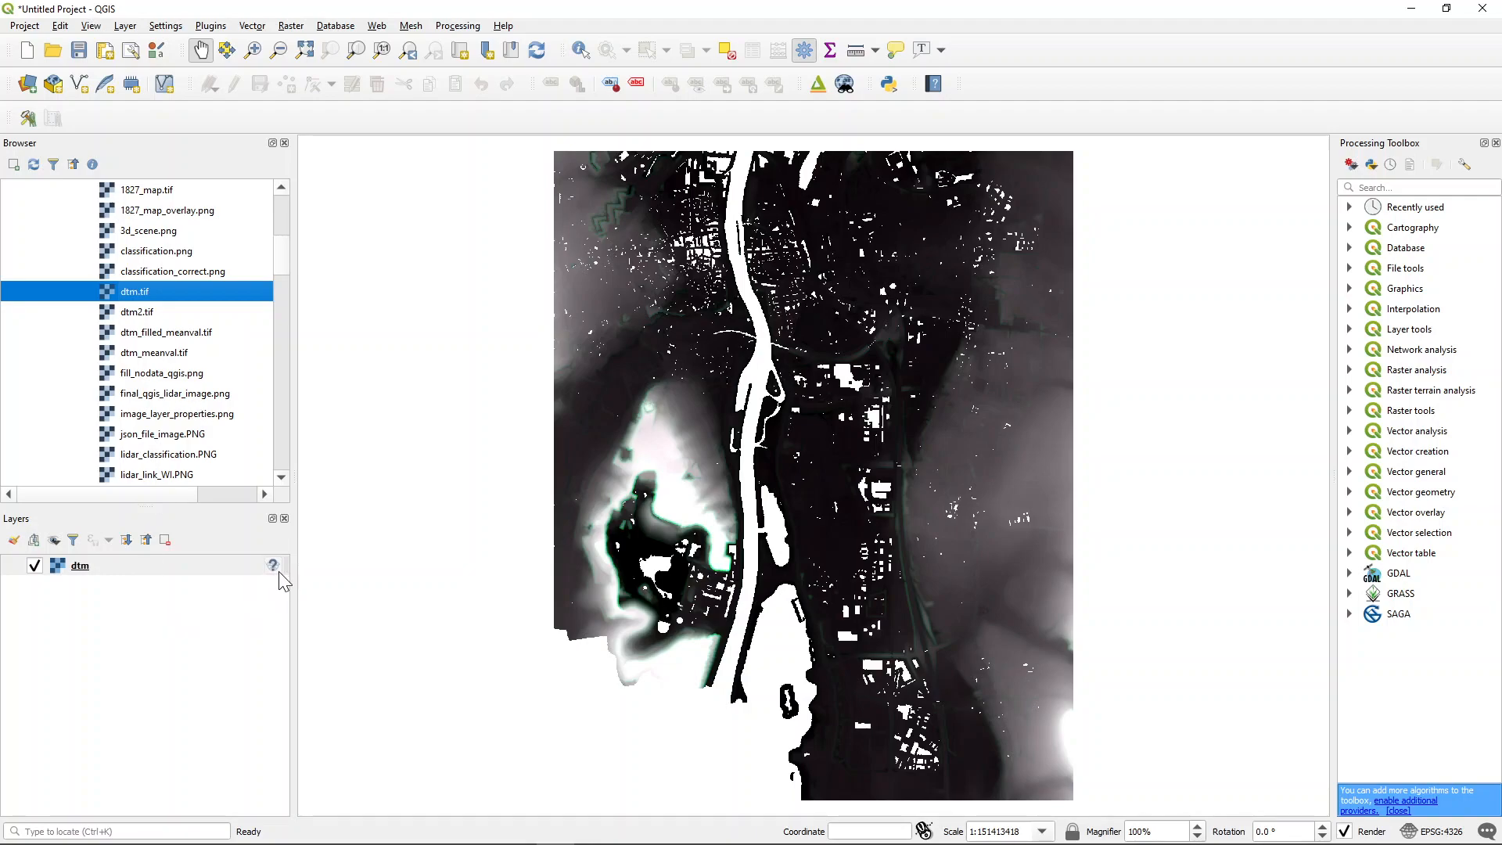
Assign the coordinate reference system EPSG:28992 (Amersfoort / RD New) to the dtm layer and zoom the map to that layer.
mouse_move(281, 573)
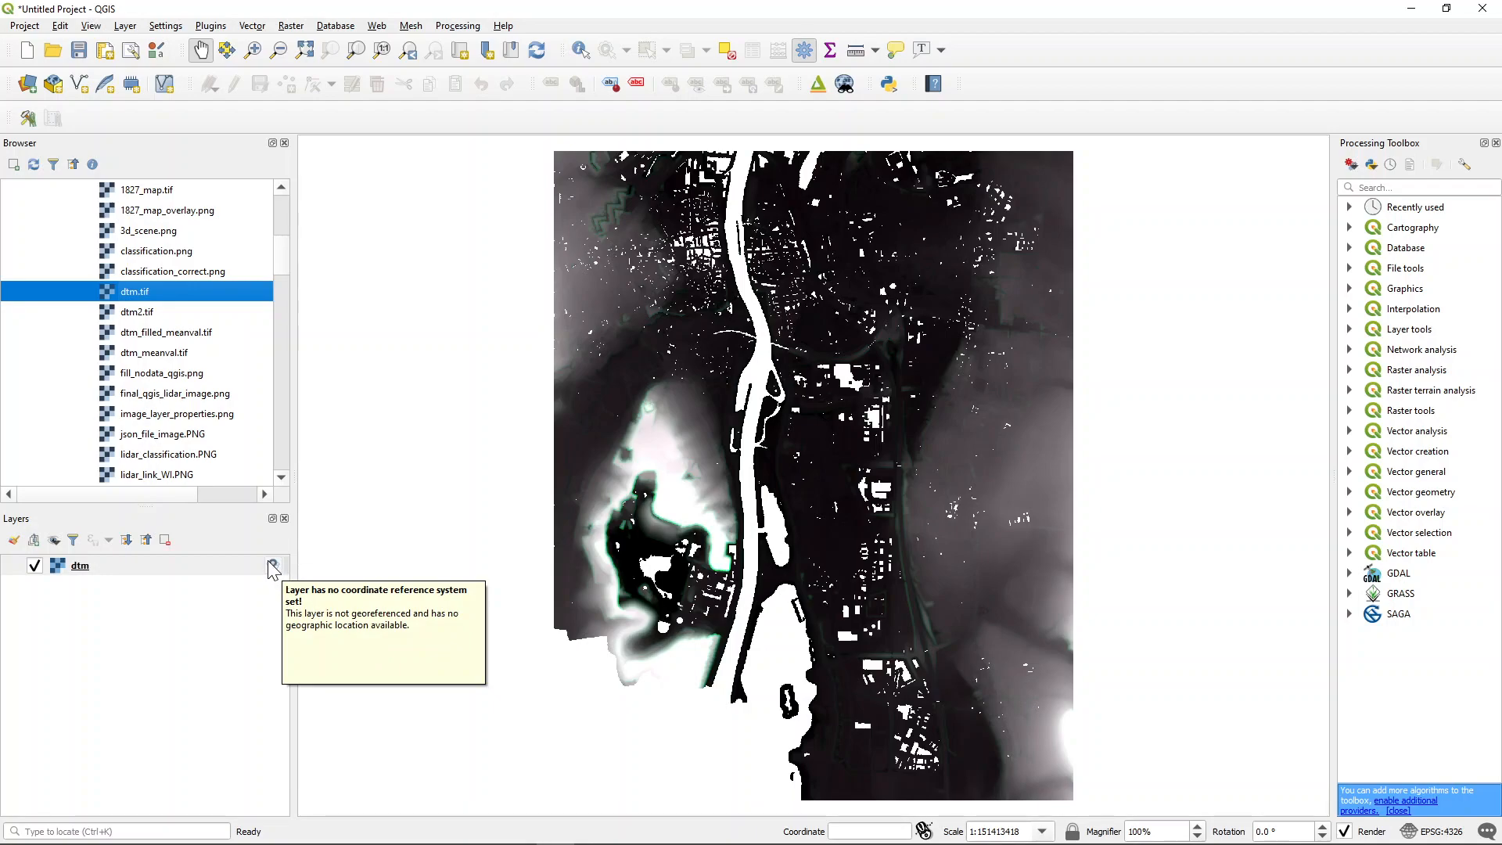
click(271, 567)
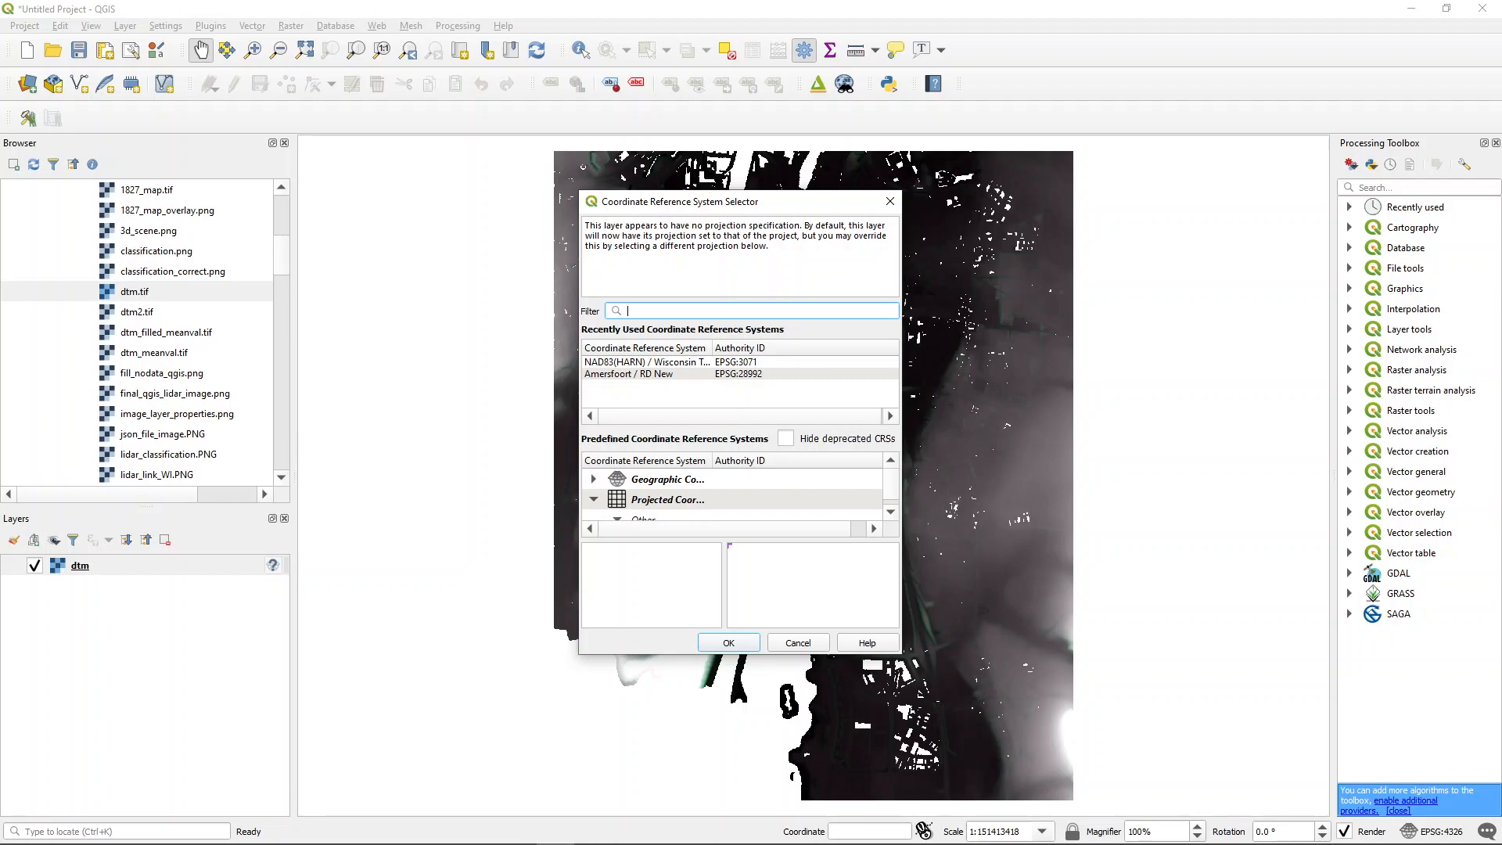
text(2)
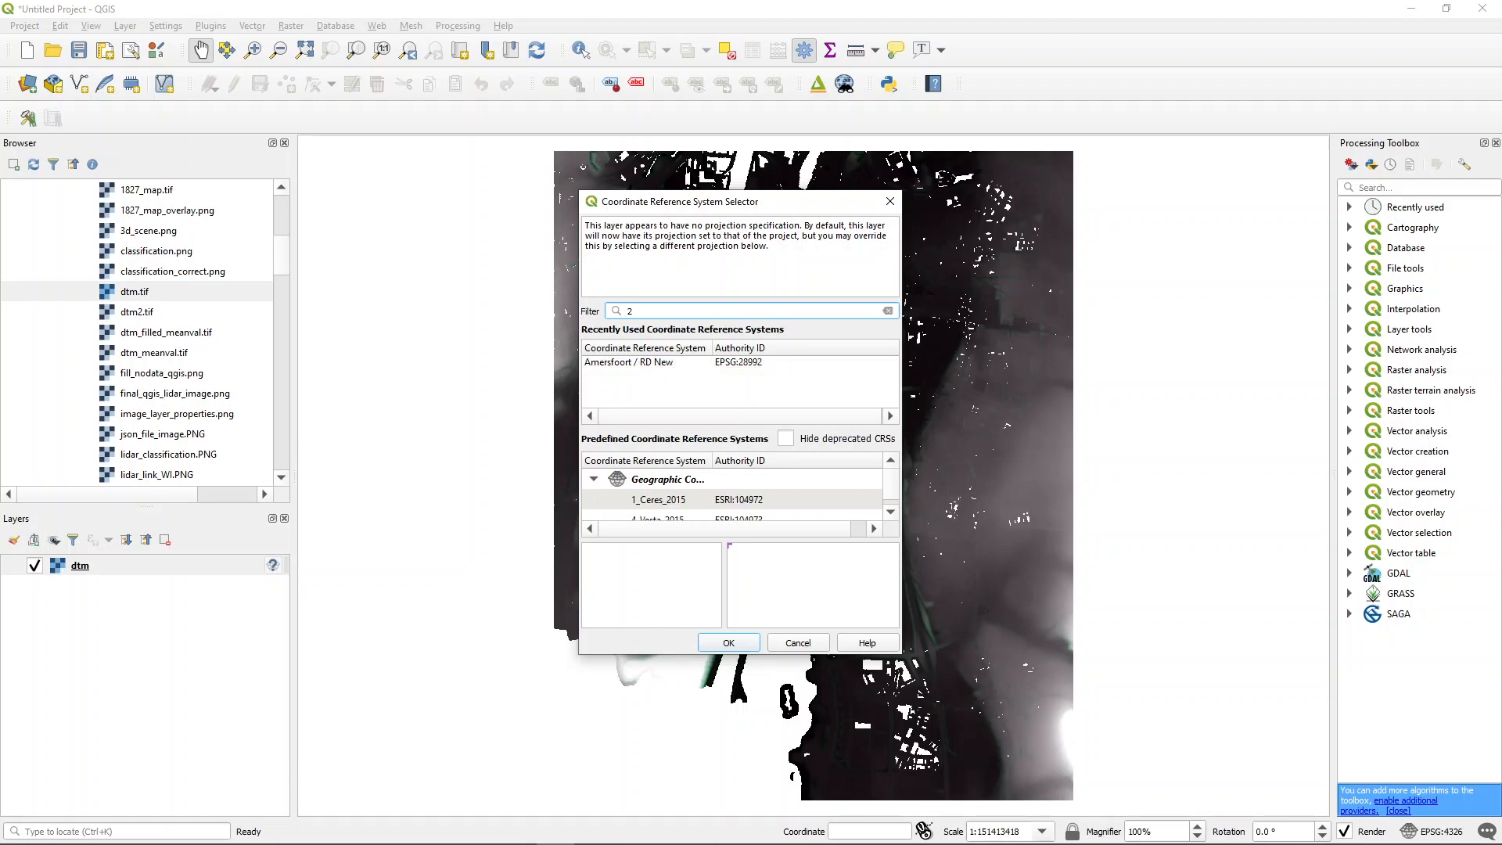
text(8992)
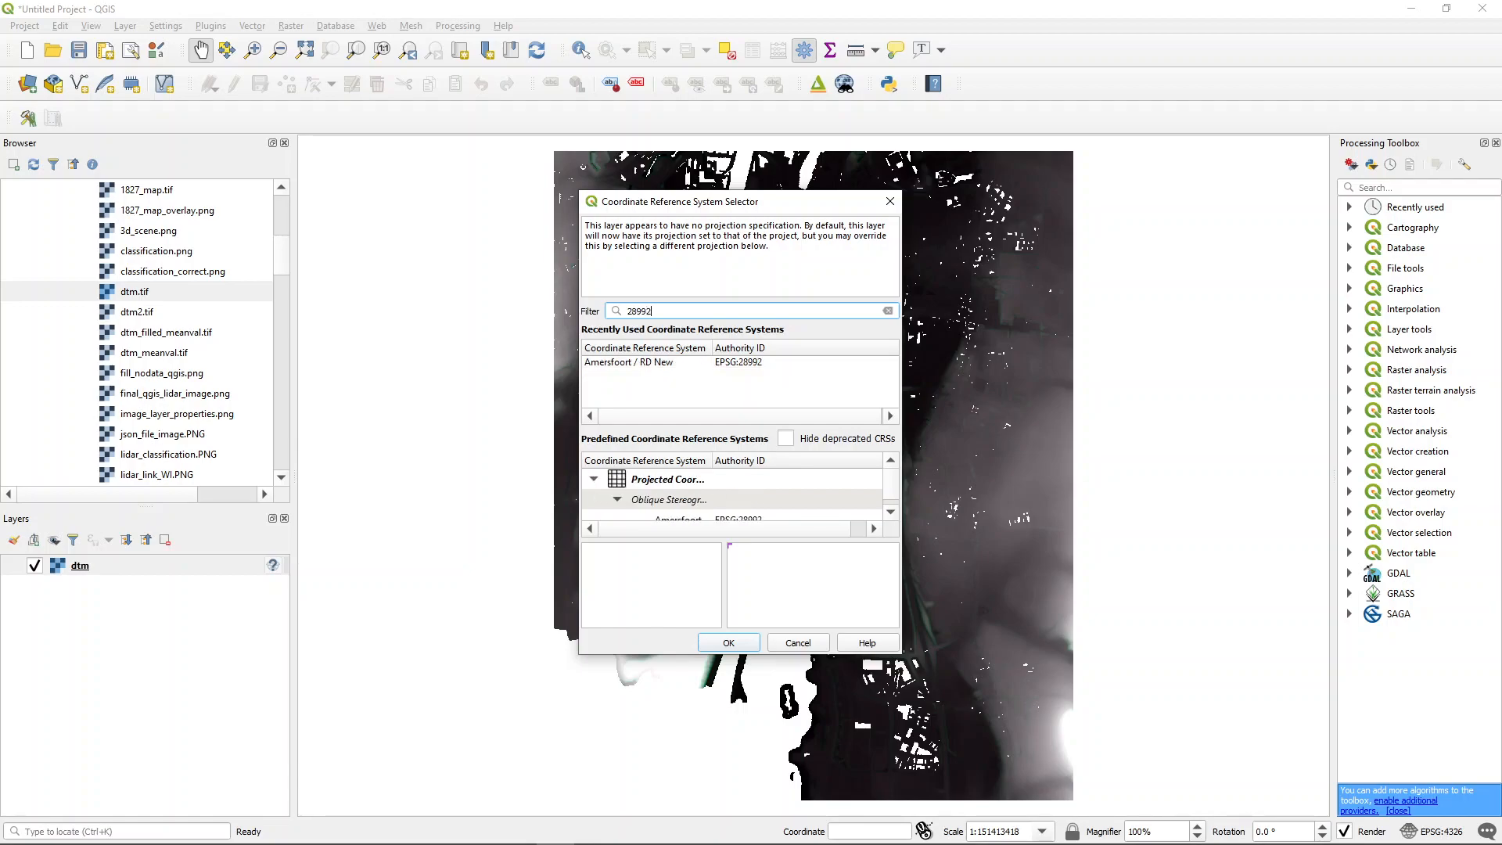
click(634, 363)
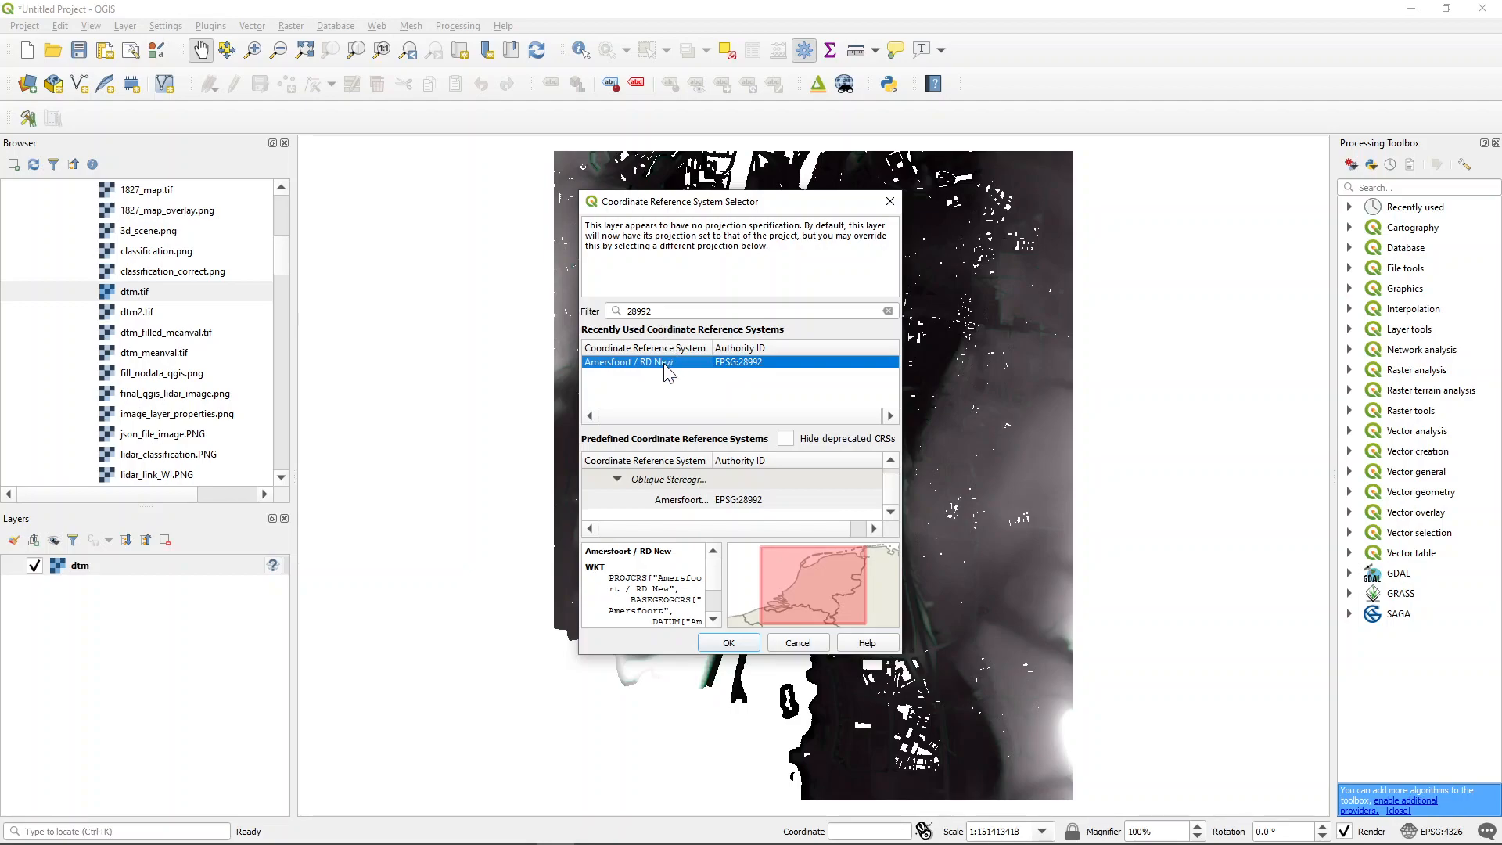
click(728, 642)
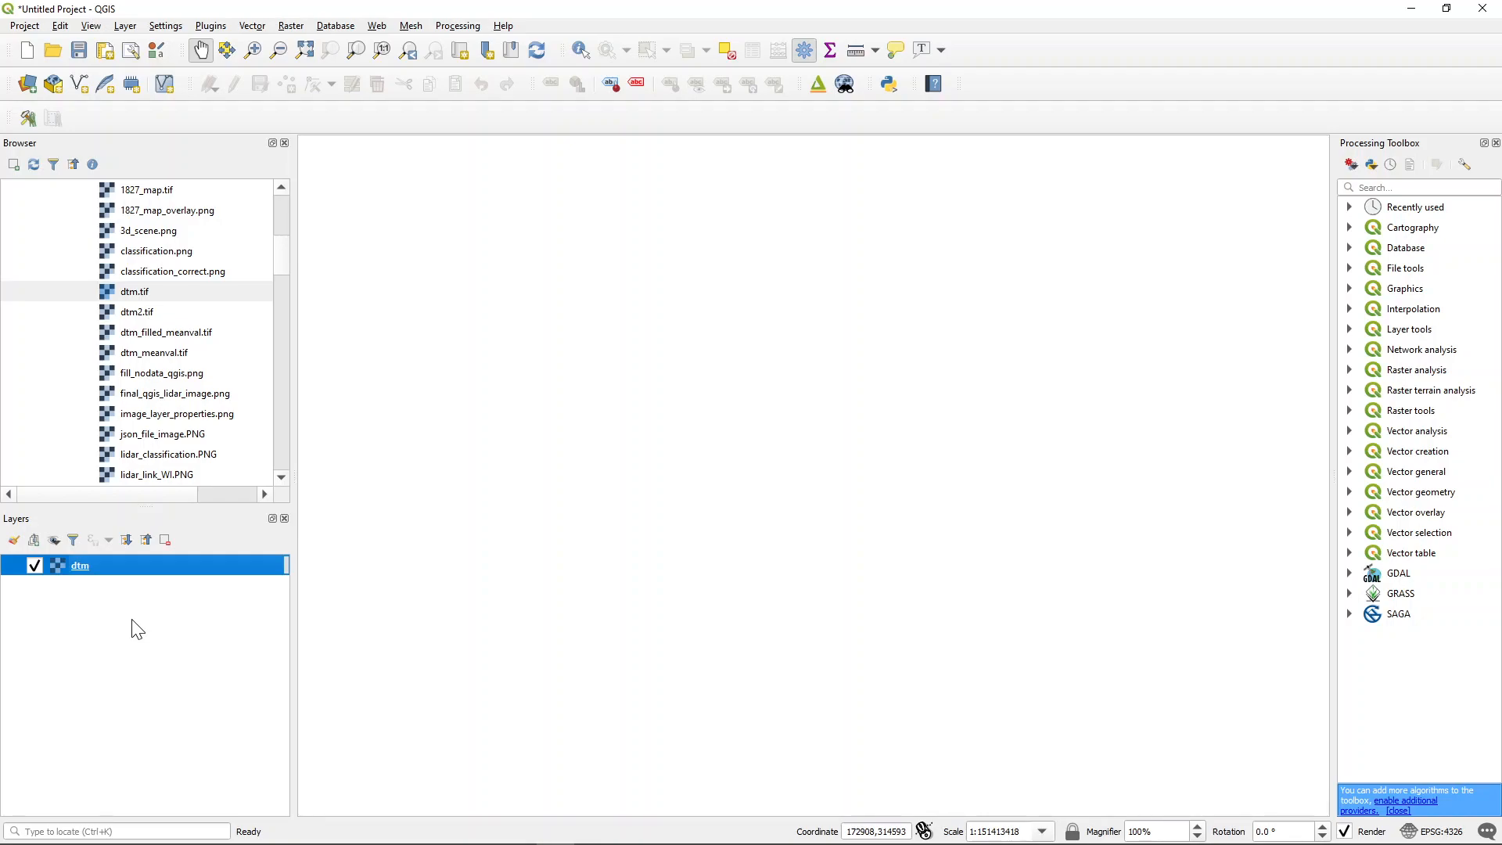
right_click(86, 575)
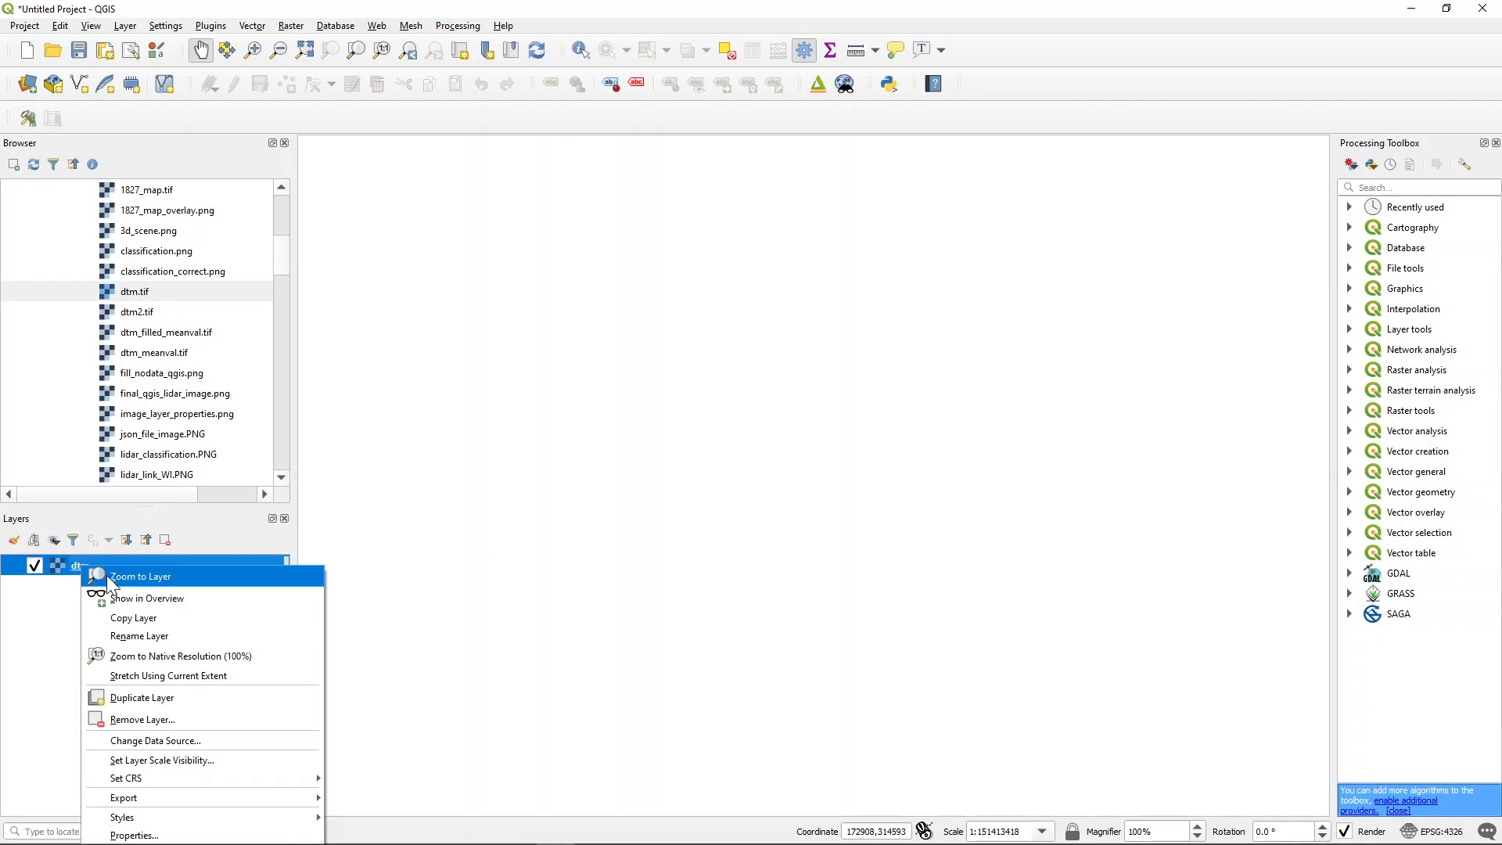
click(106, 575)
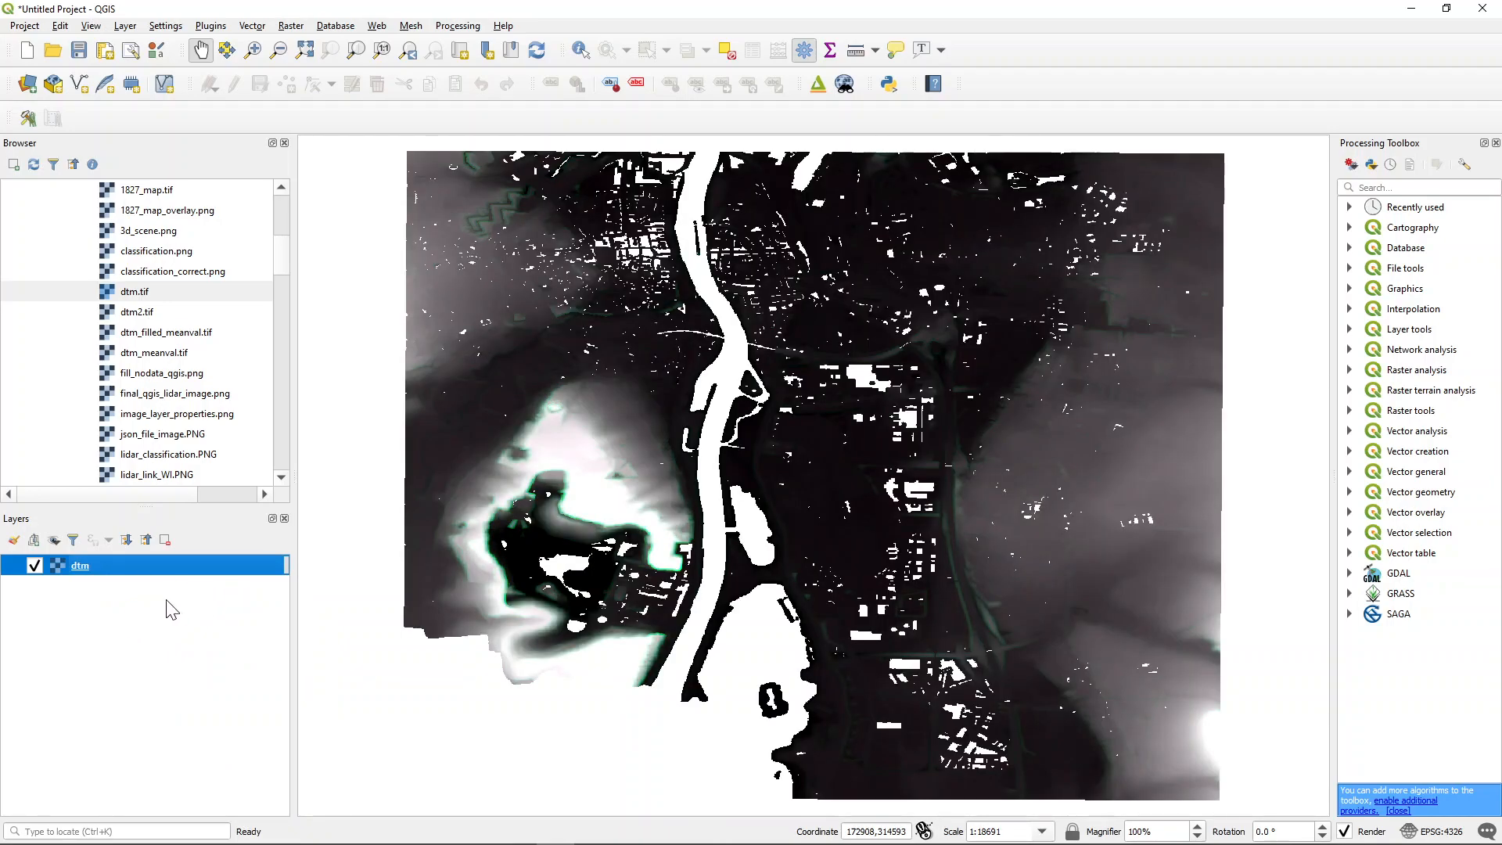
Save the project as pdal_lidar in the Pdal_Lidar folder, in QGZ format.
click(79, 50)
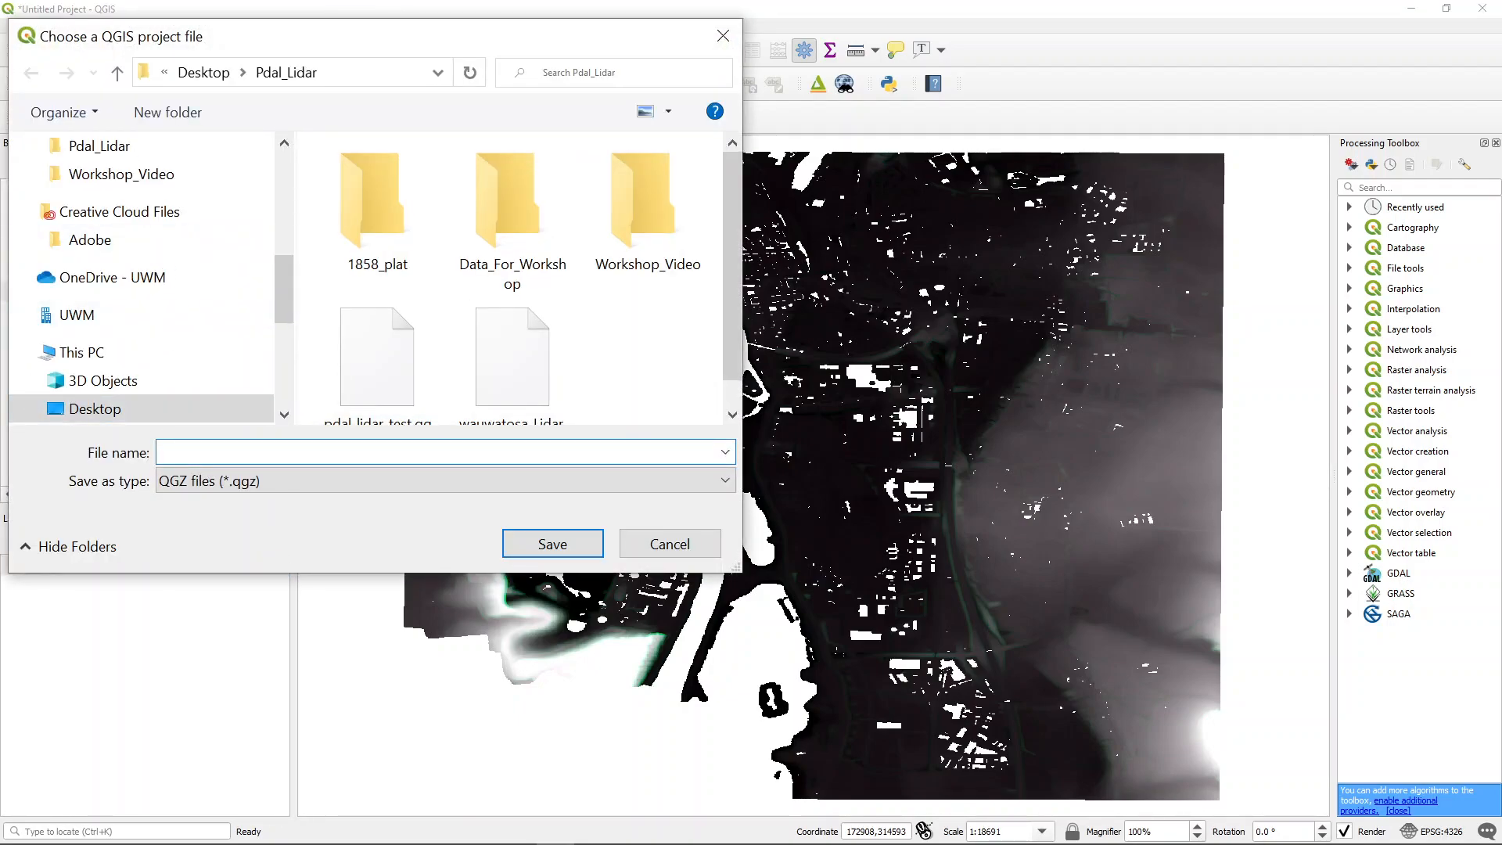
text(pdal)
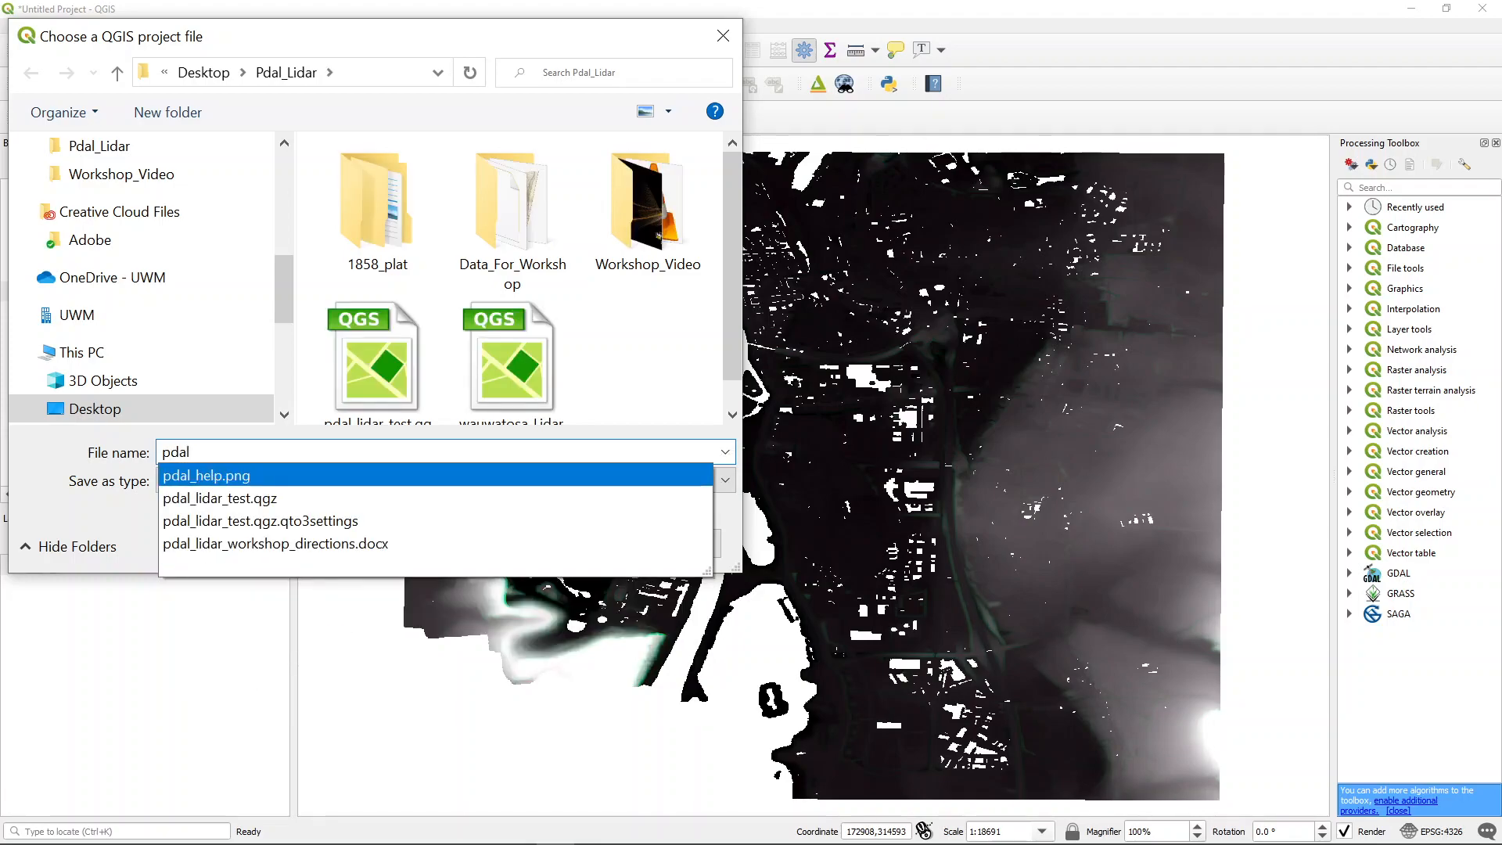
text(_lidar)
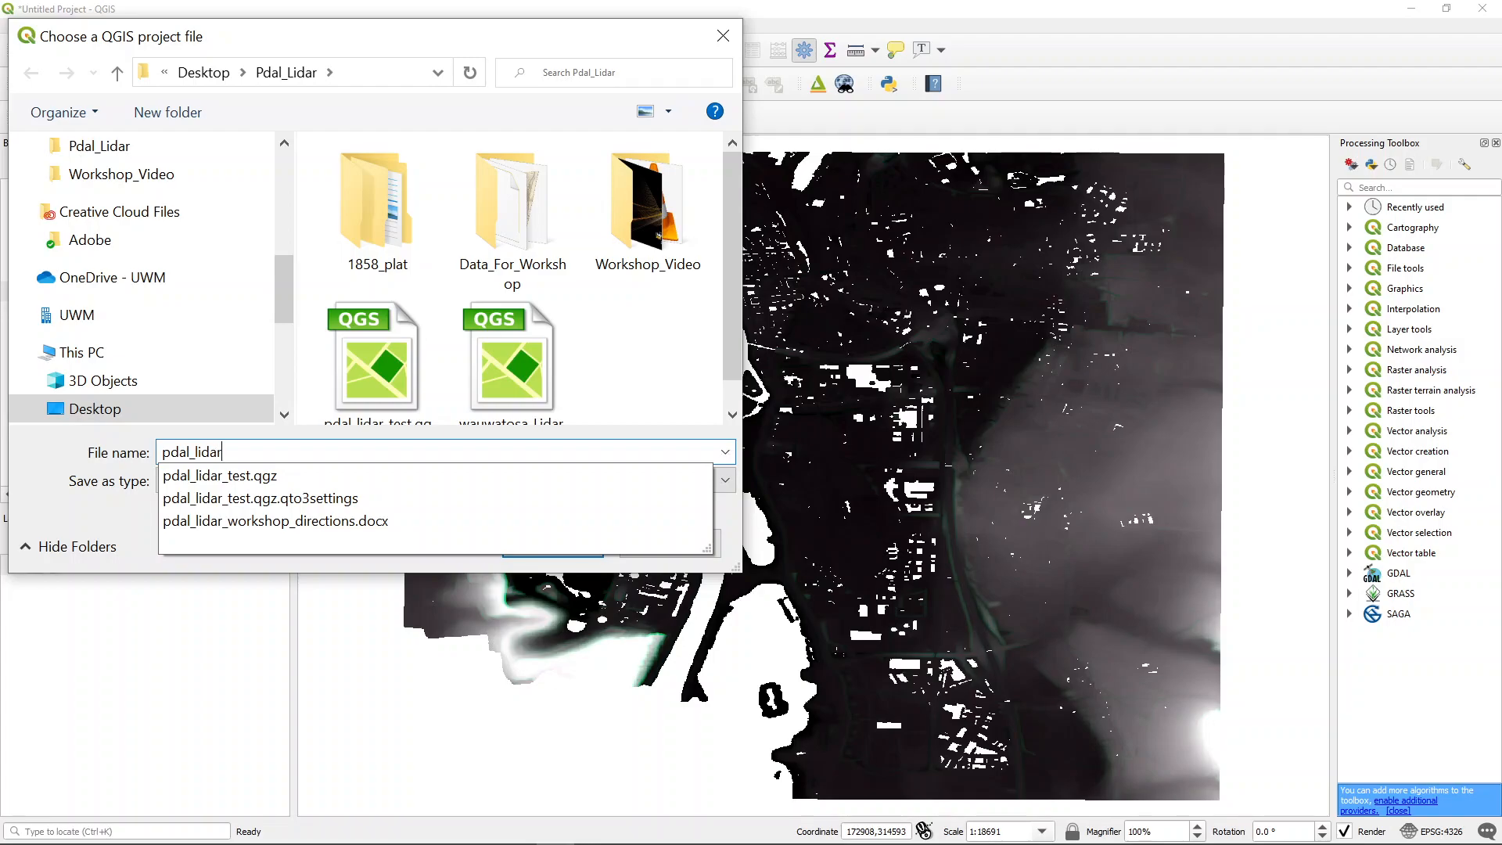
key(Return)
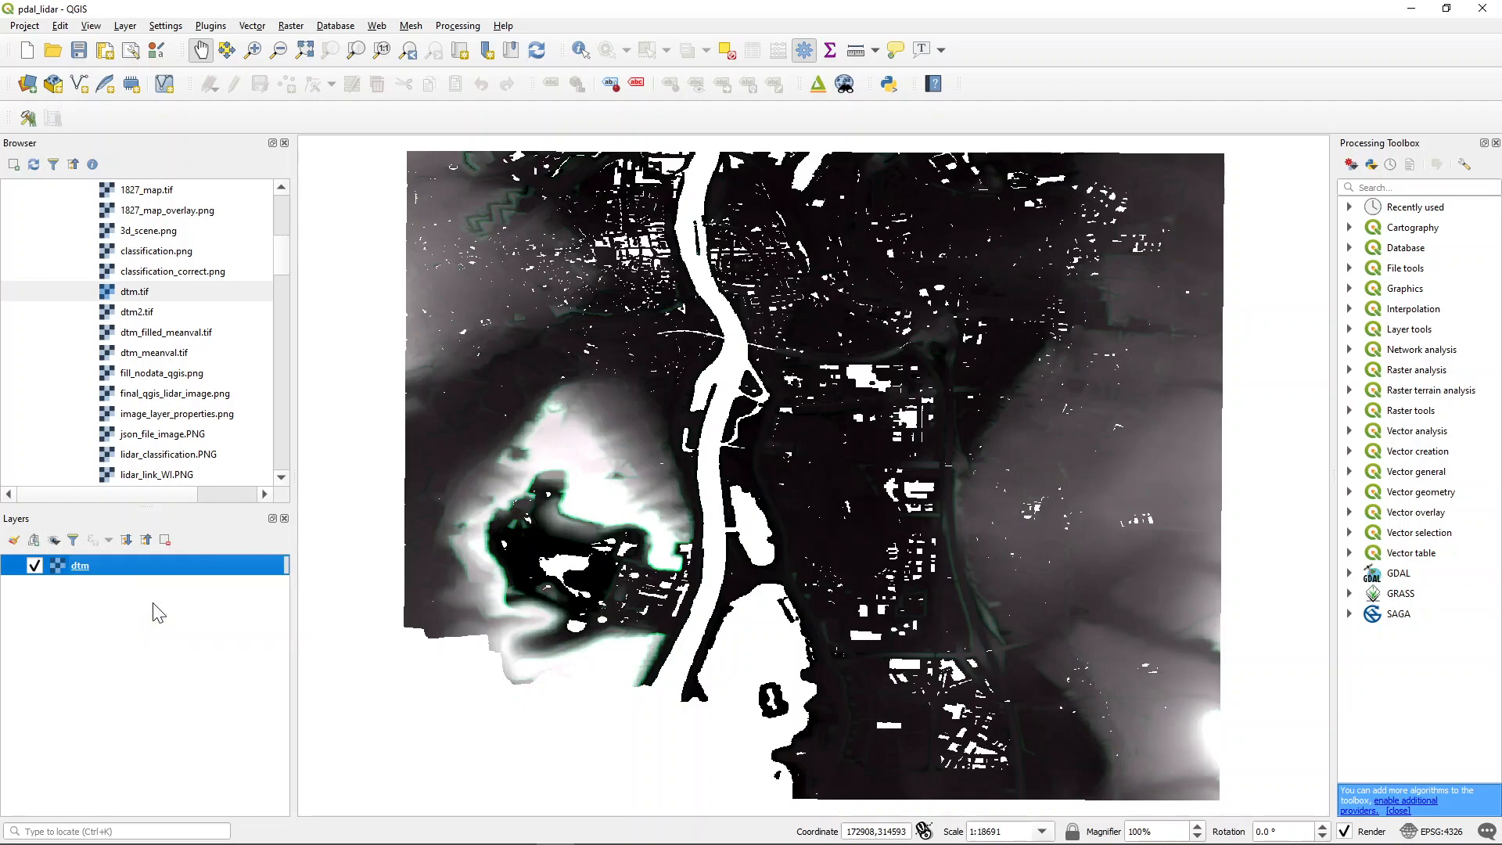
Open the dtm layer's properties, accepting the Inverse of RD New + Amersfoort to WGS 84 (3) coordinate transformation.
right_click(81, 571)
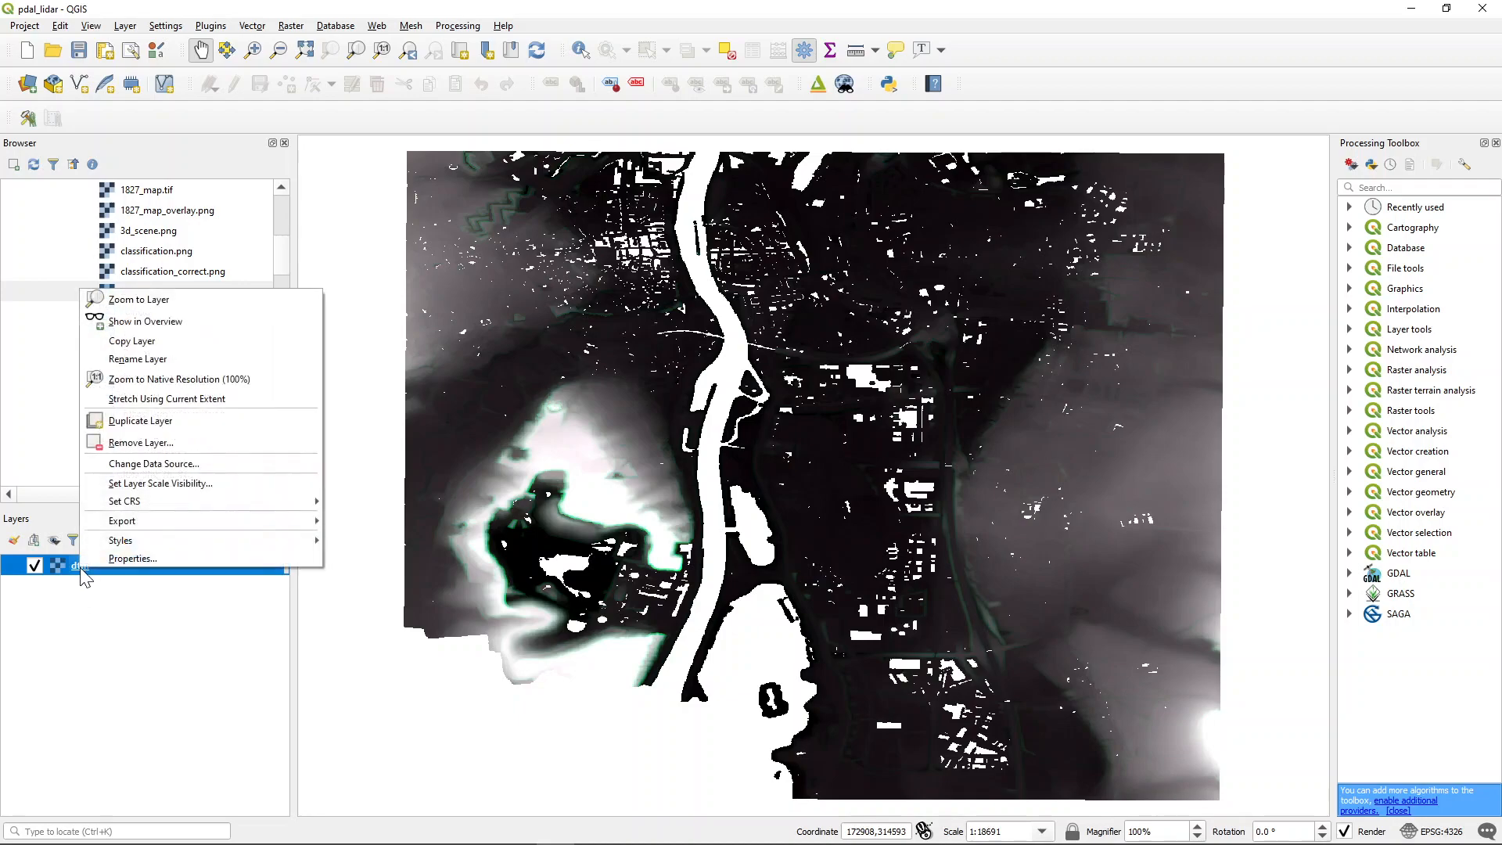
click(142, 560)
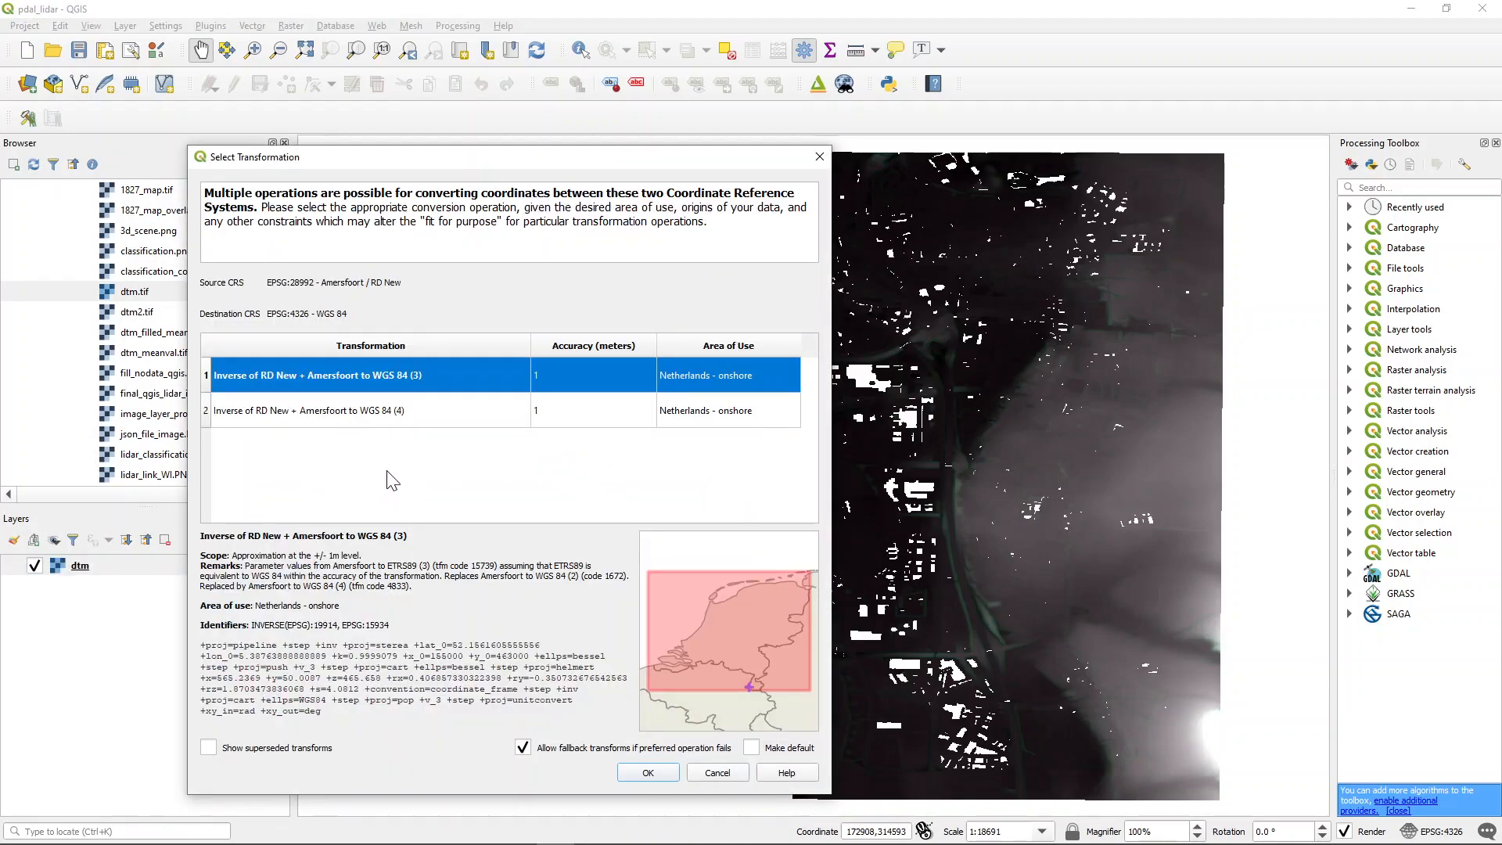
click(648, 773)
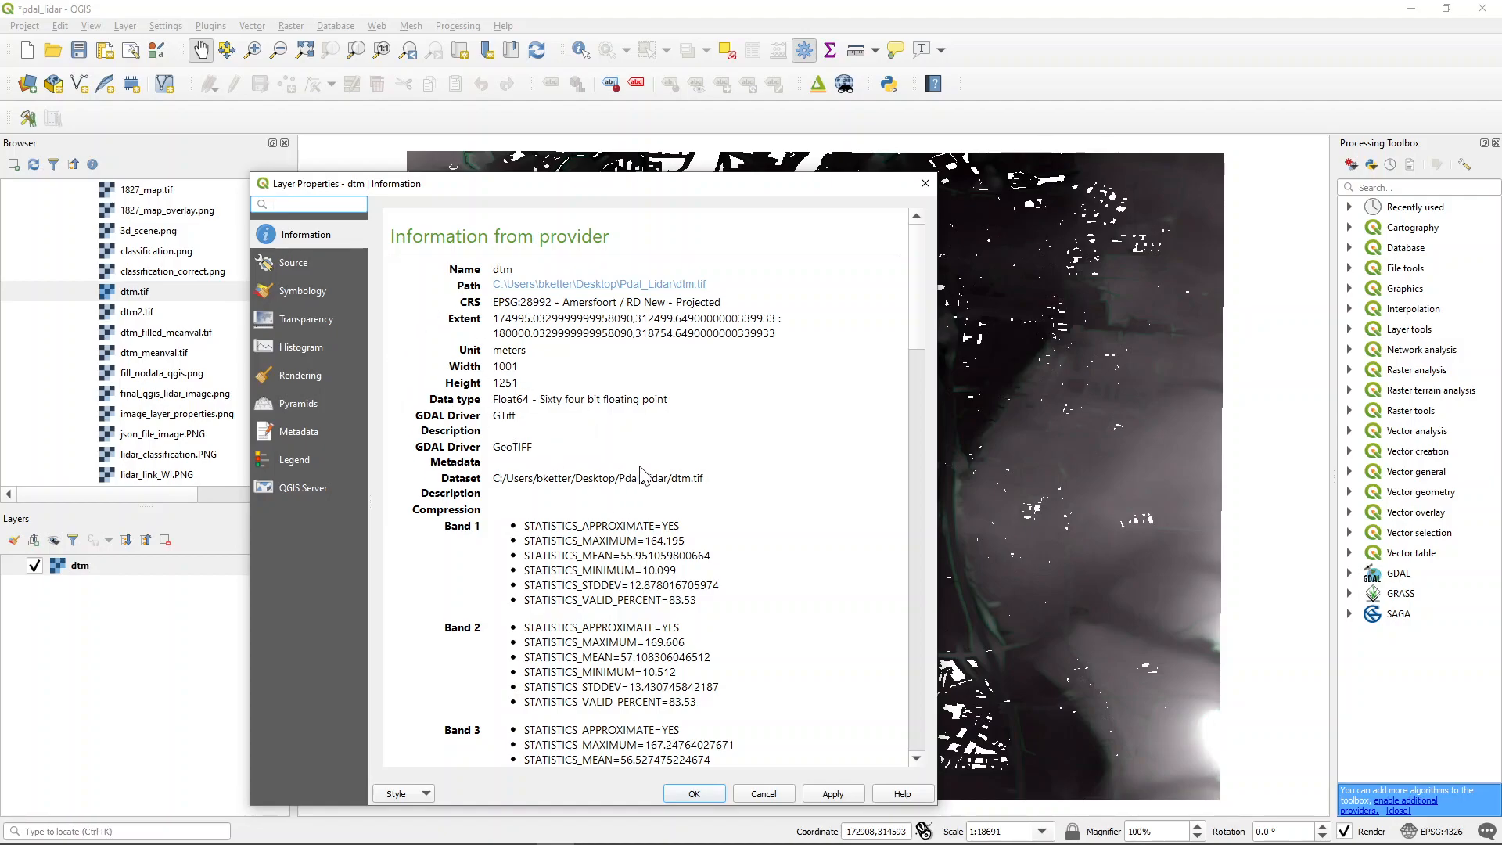
Examine the dtm layer's band statistics, dimensions and pixel size in its information, and close the layer properties.
scroll(638, 476, down, 5)
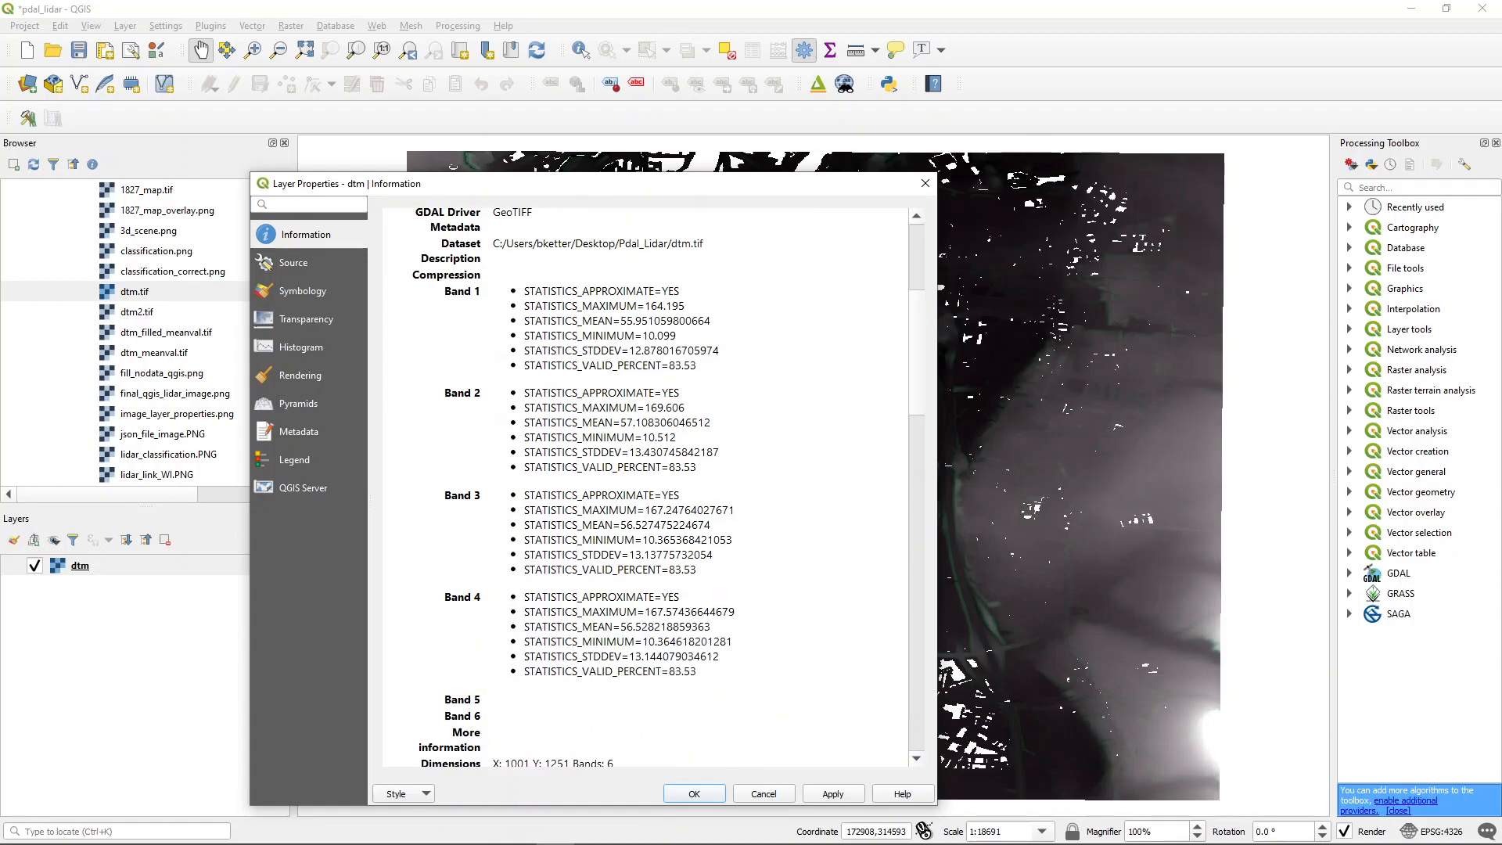
scroll(637, 475, up, 1)
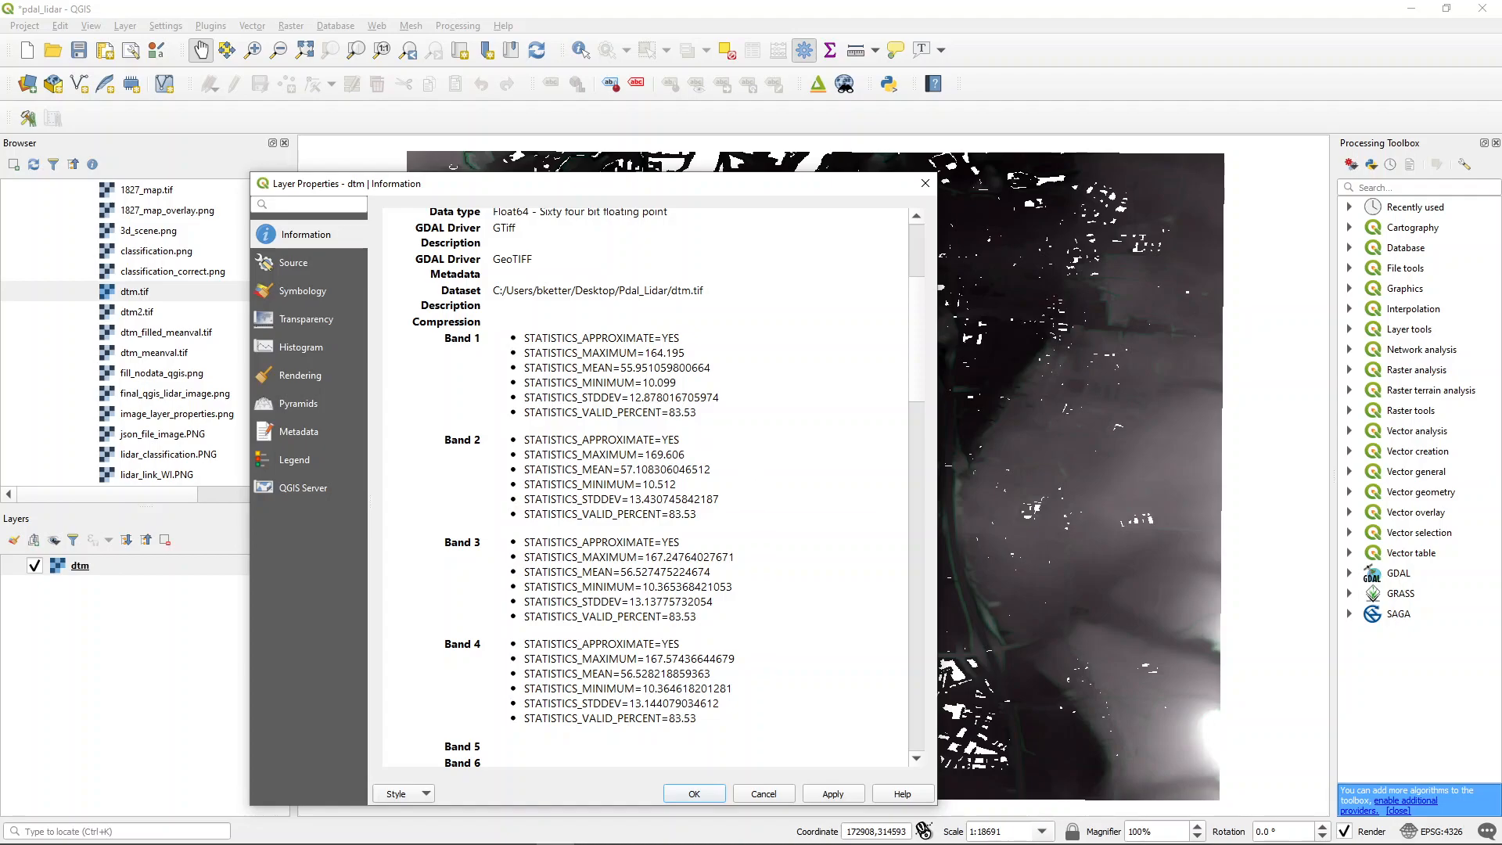
scroll(582, 747, down, 1)
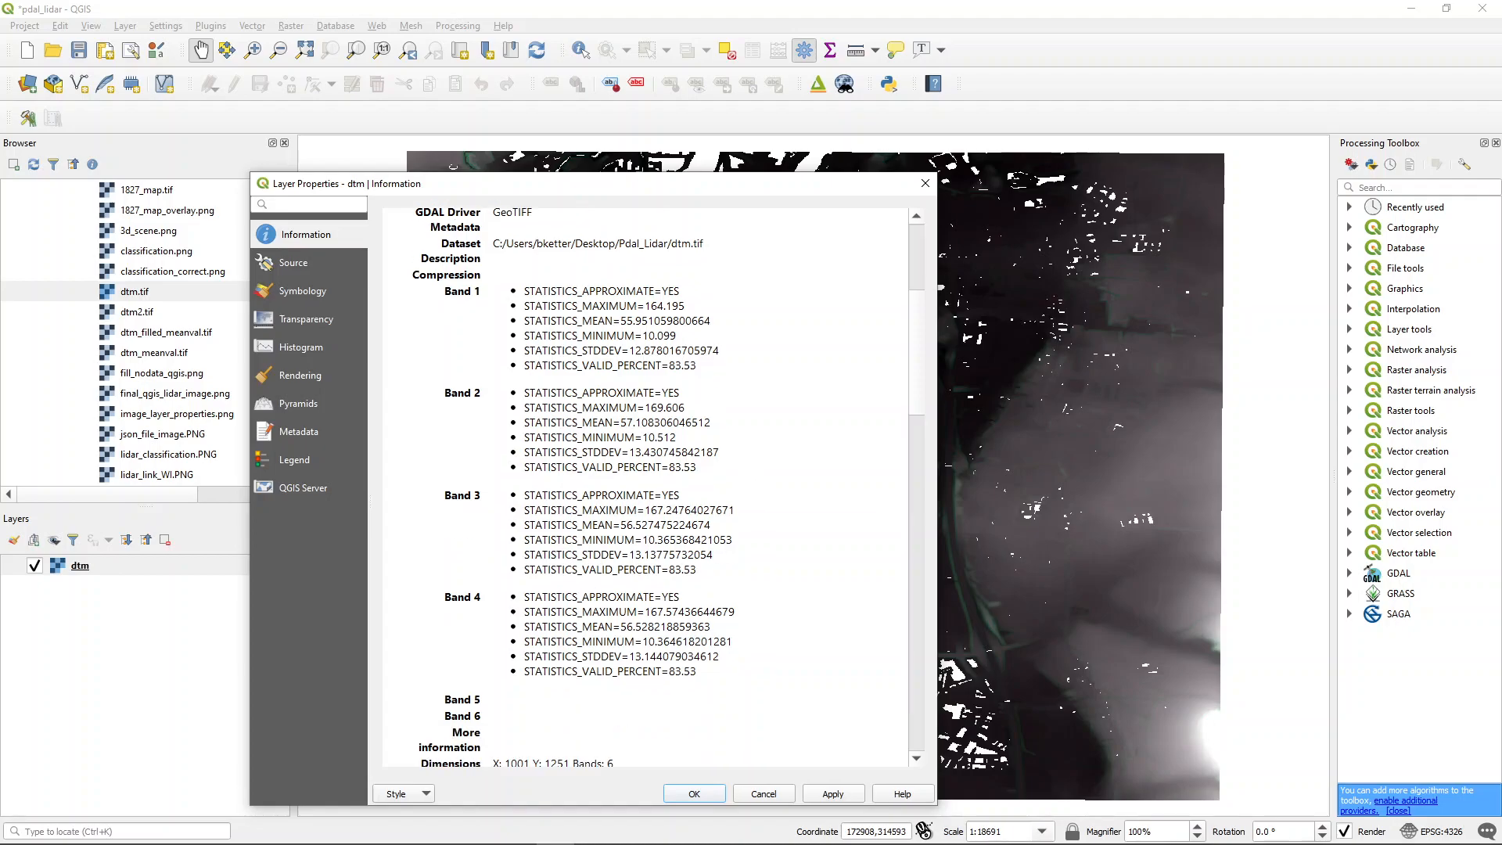
scroll(654, 485, down, 2)
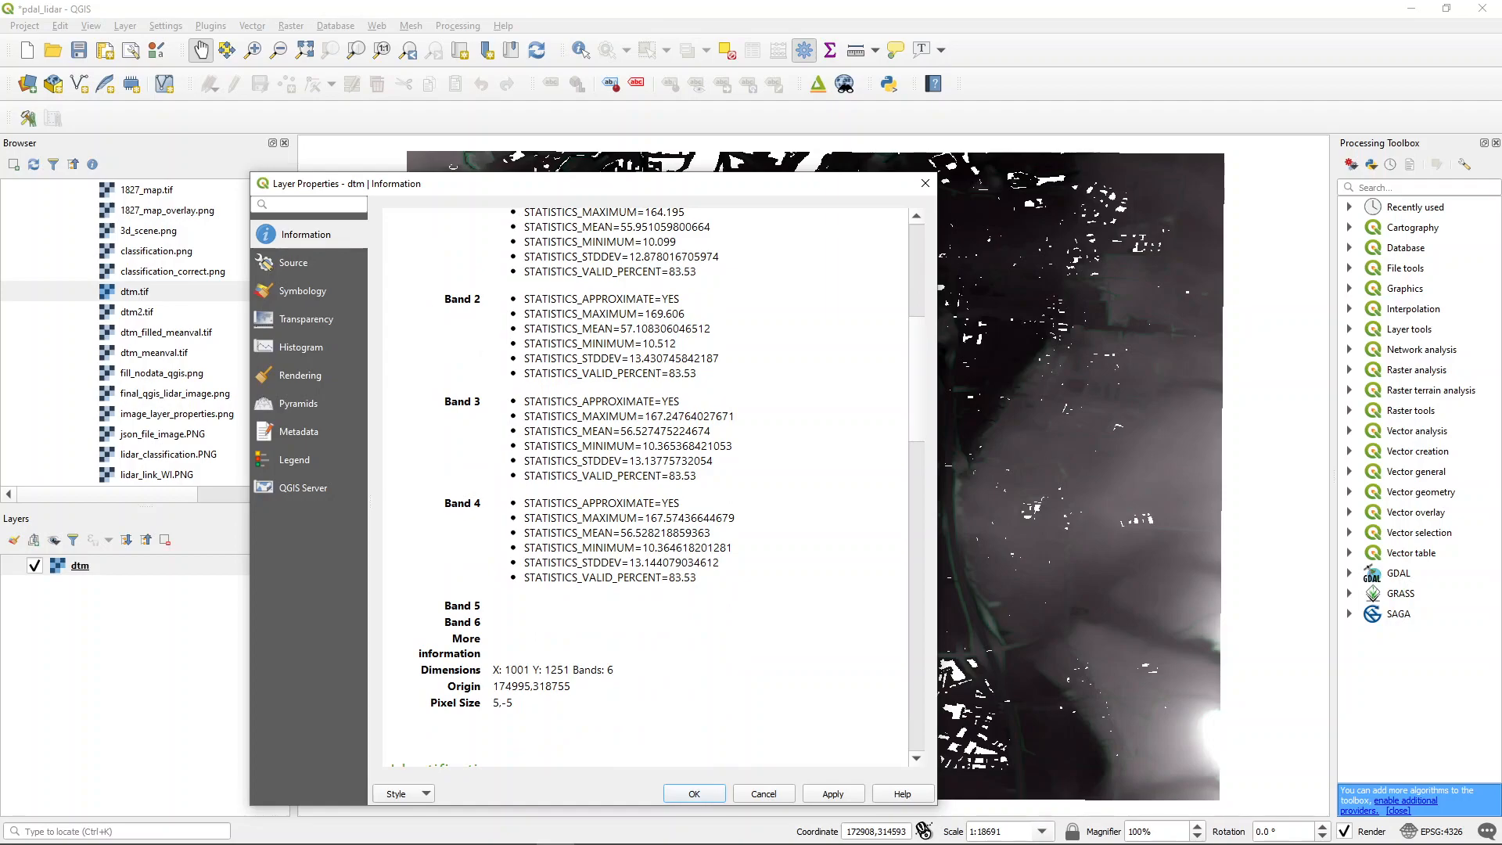
scroll(653, 481, up, 1)
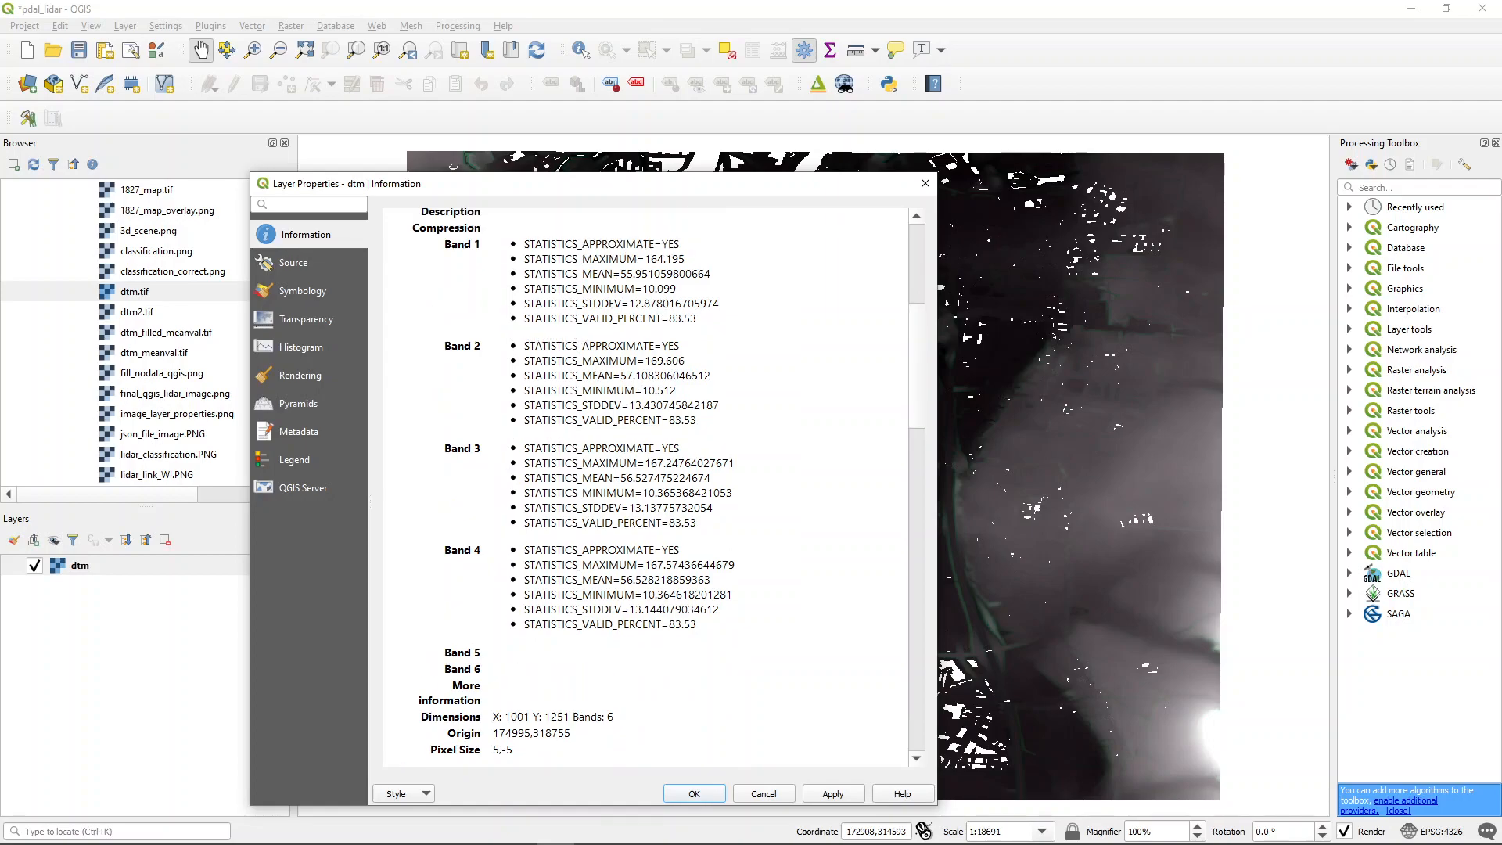
scroll(653, 481, up, 2)
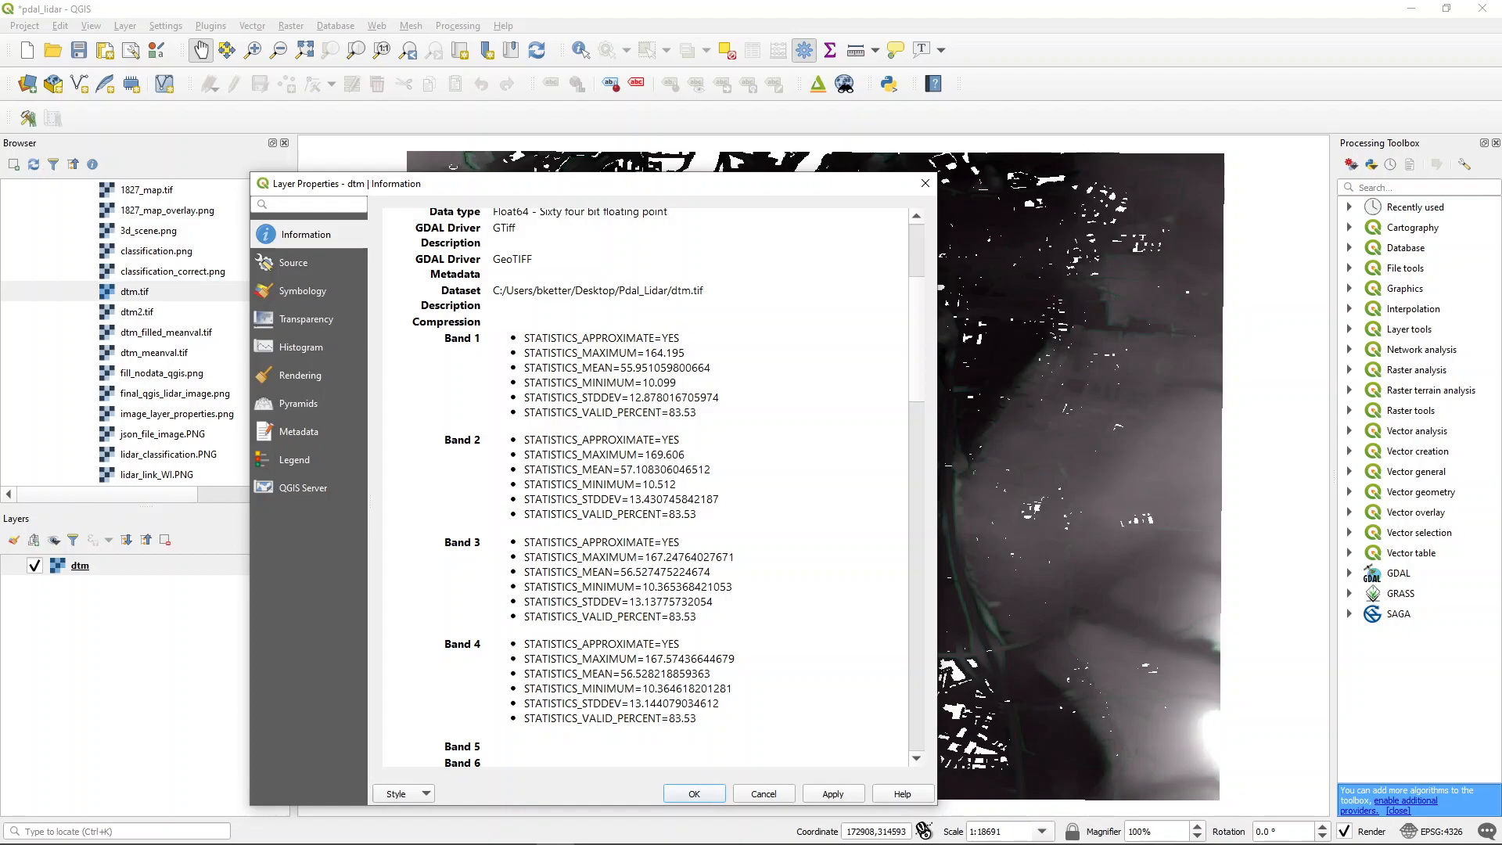
click(925, 184)
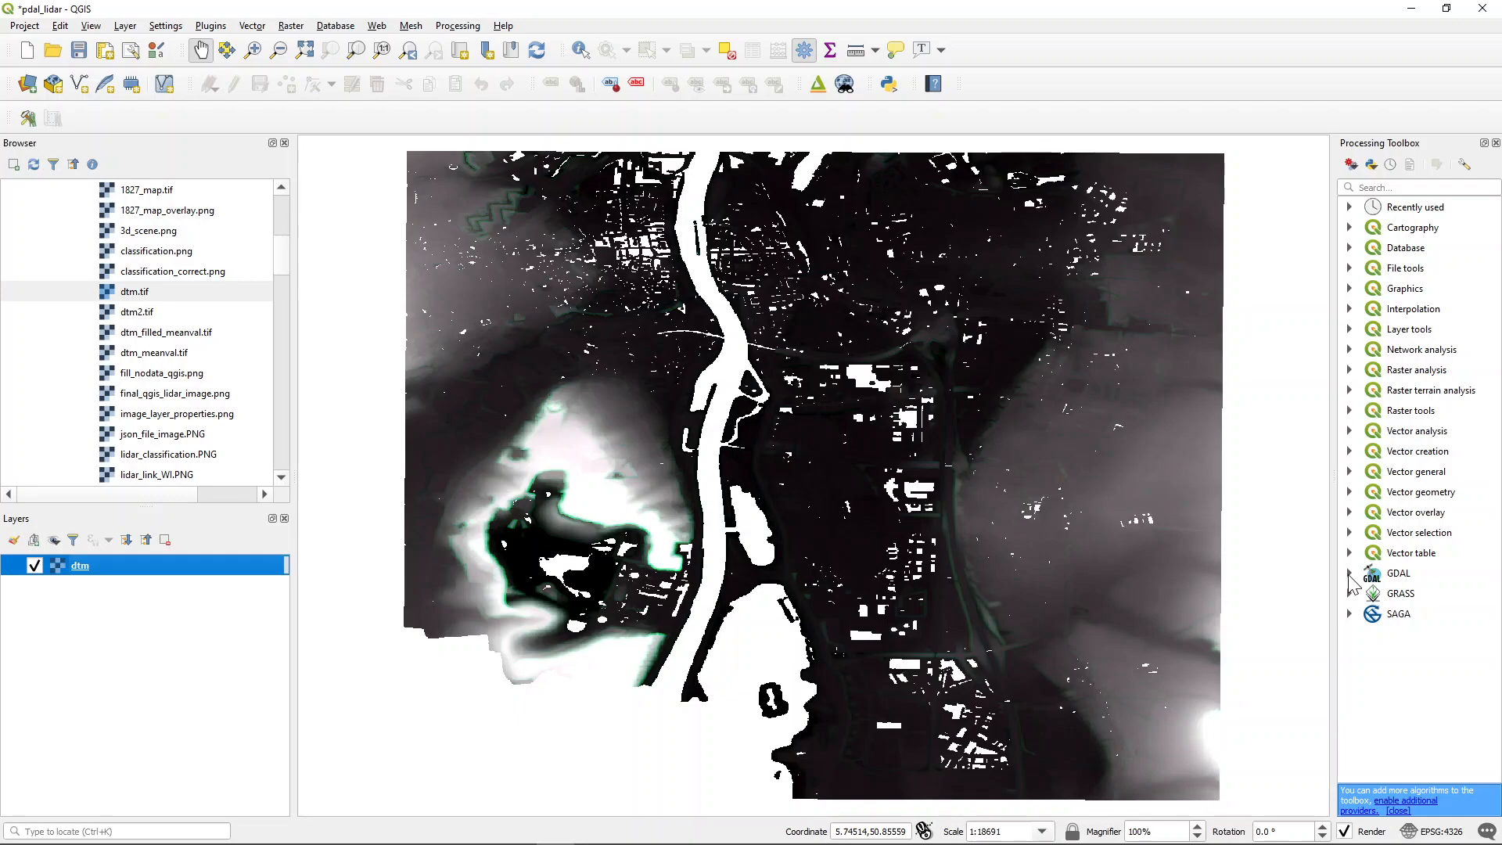
Open the GDAL raster conversion tool Translate (Convert Format) for the dtm layer.
click(1349, 575)
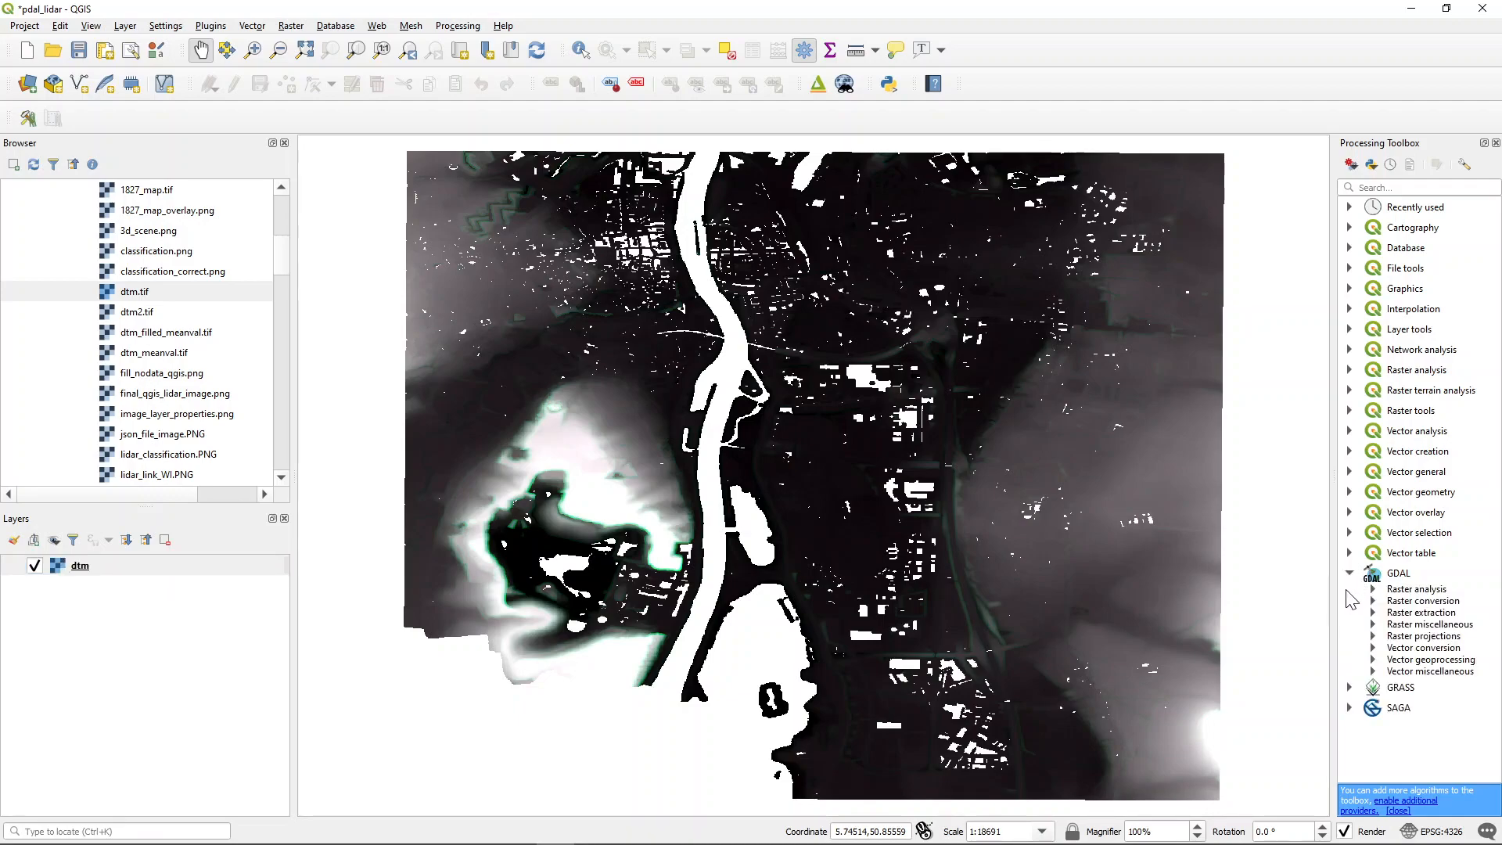
click(1373, 600)
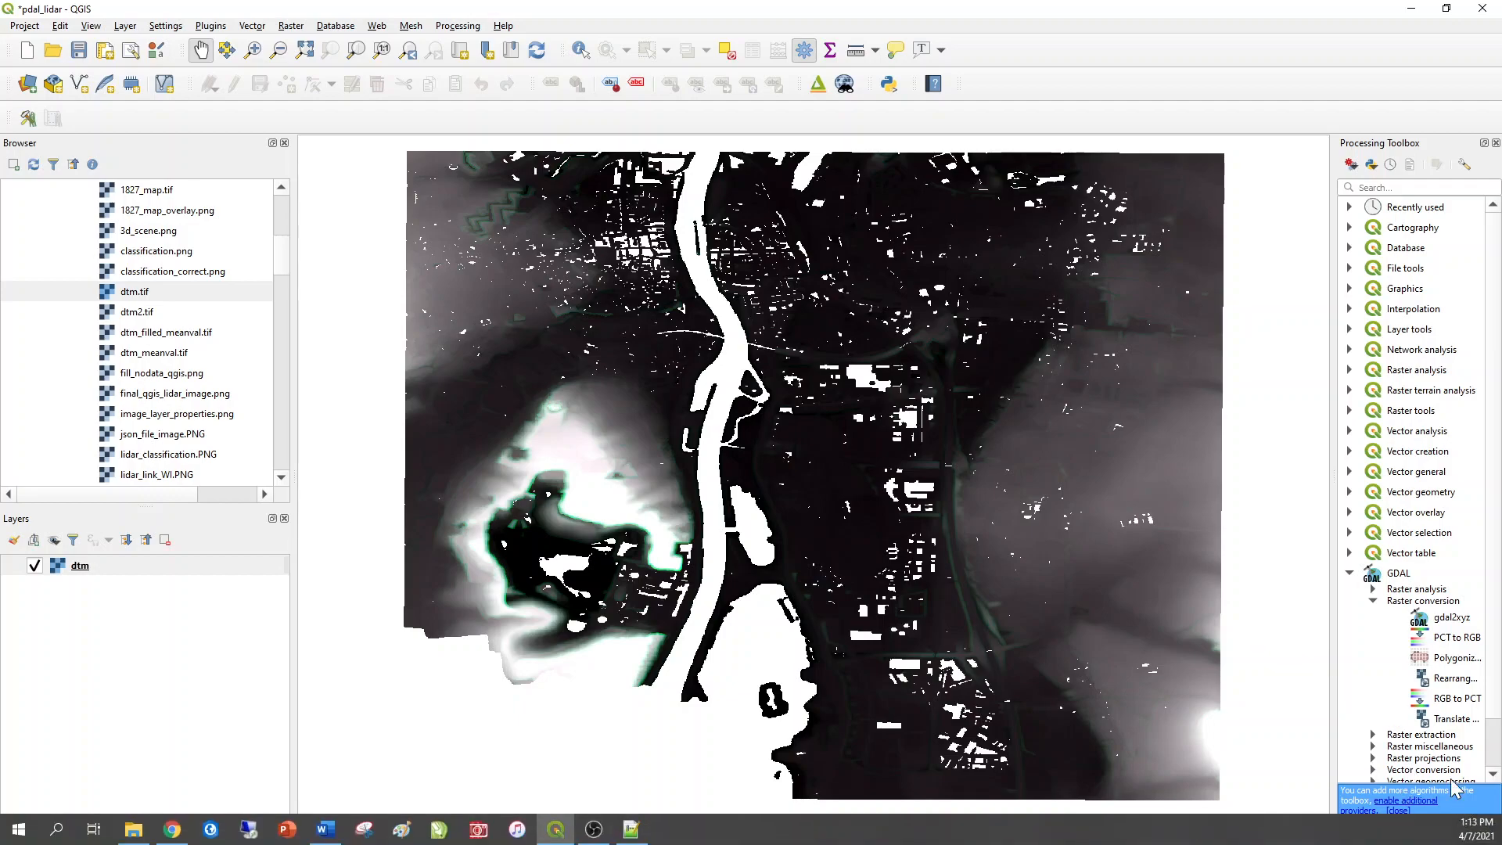
click(1431, 720)
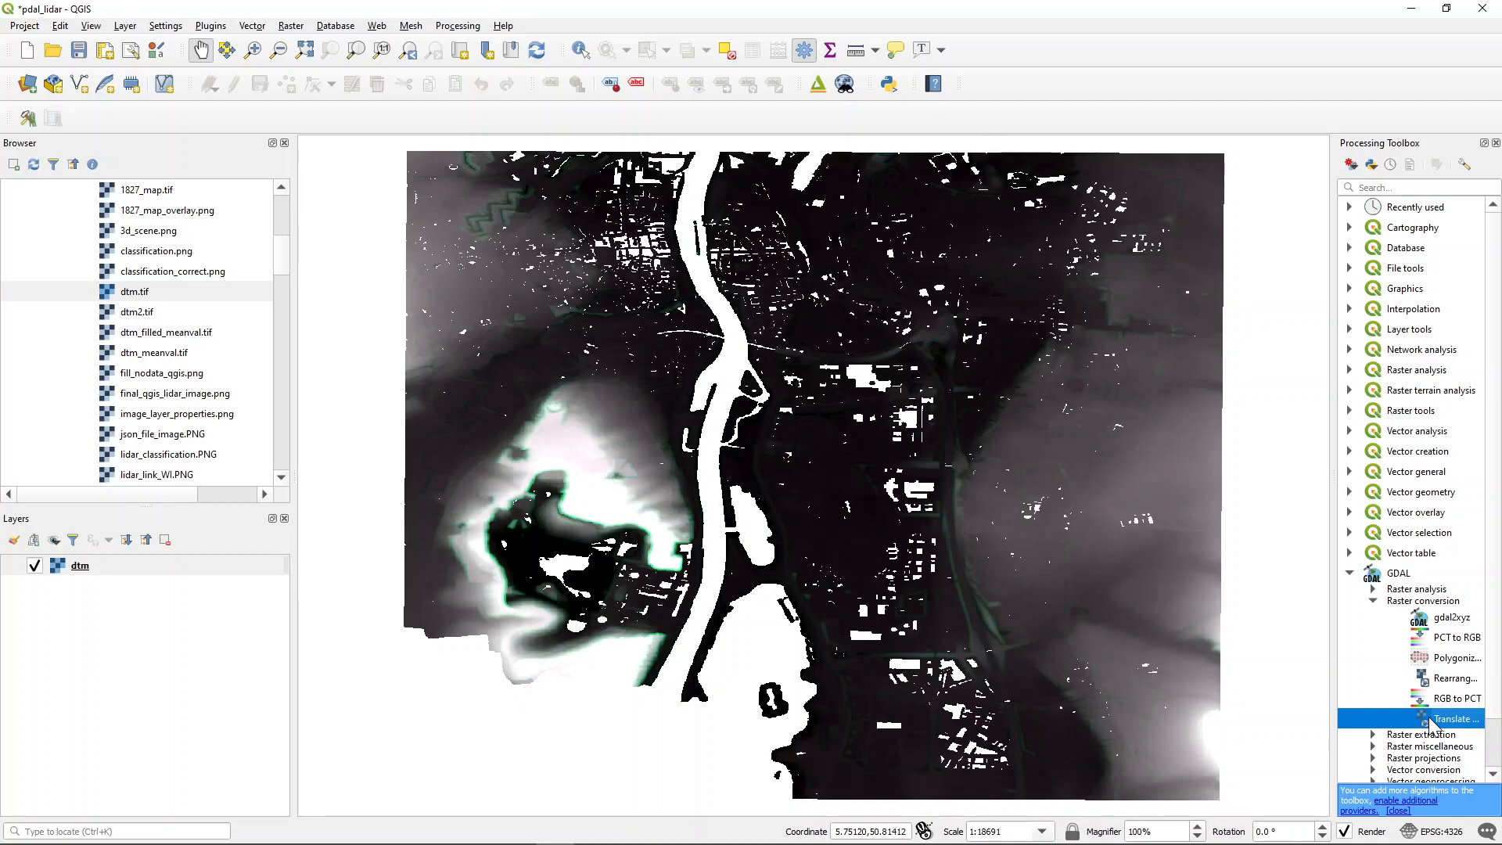
double_click(1430, 718)
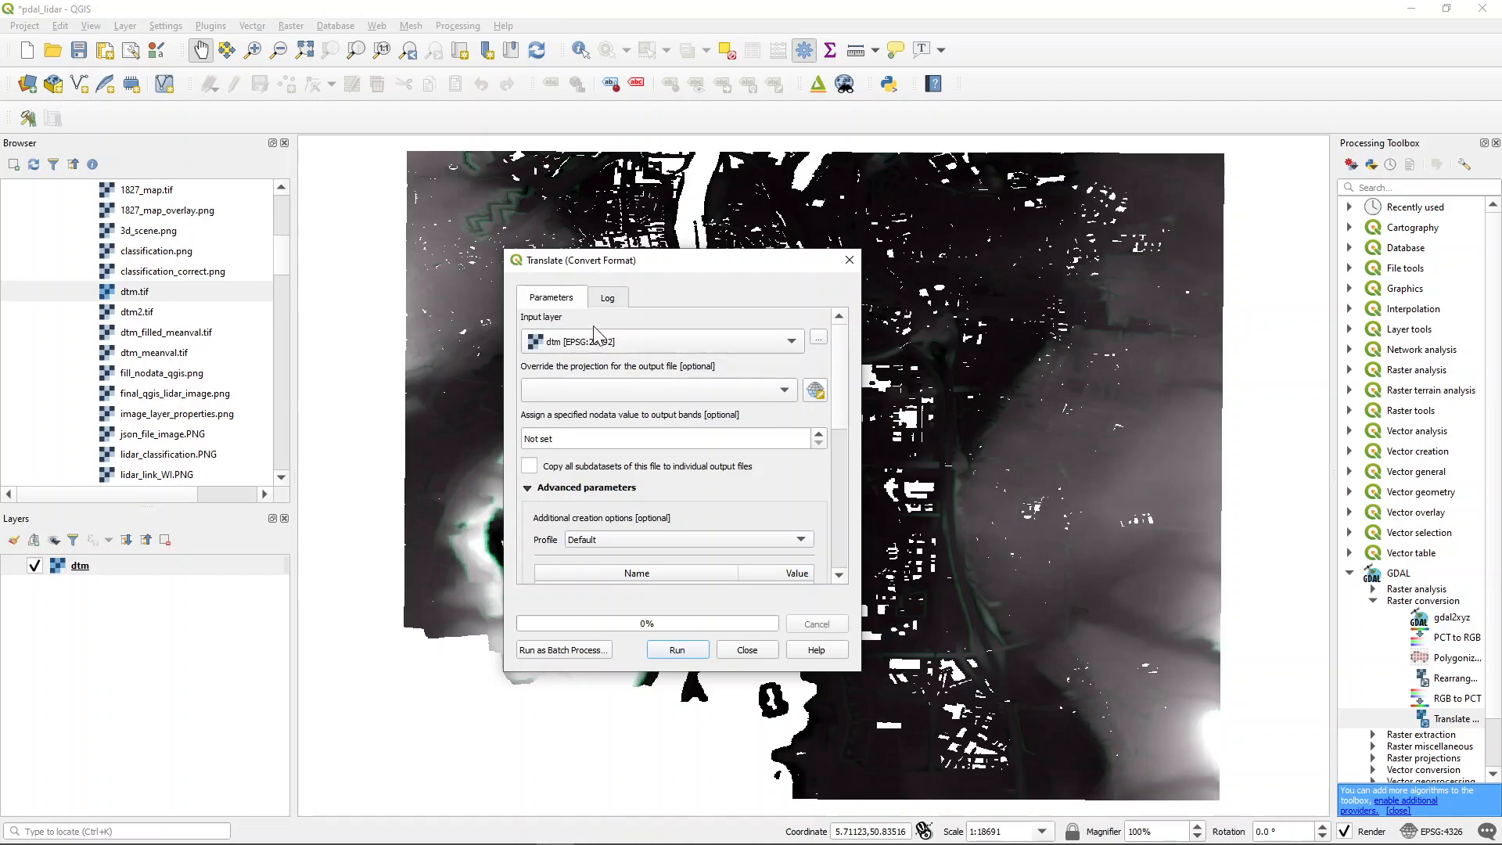
Override the output projection with EPSG:28992 - Amersfoort / RD New and set the additional command-line parameters to -b 3.
click(778, 391)
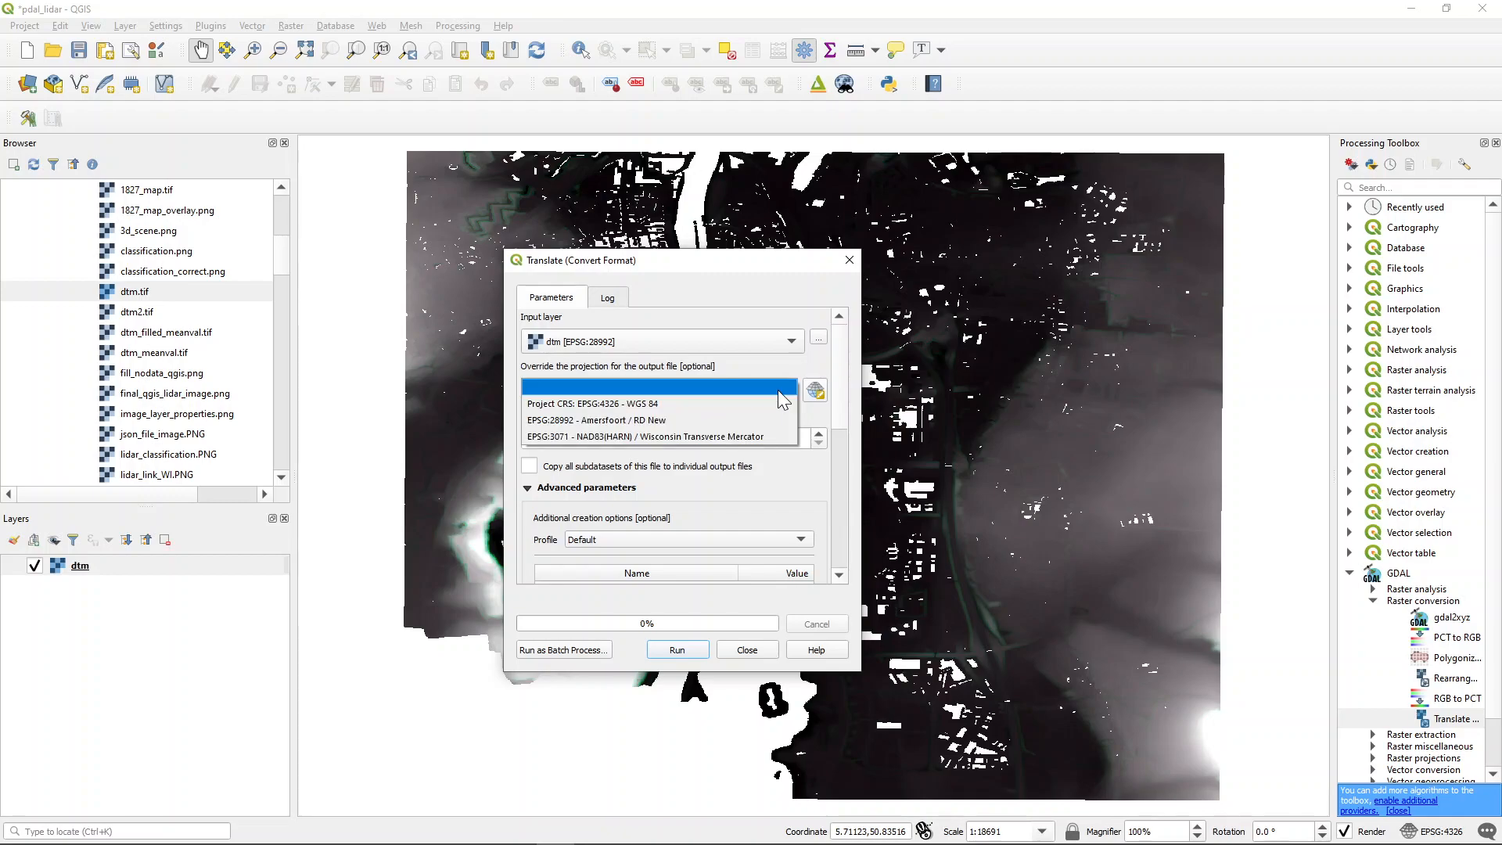
click(668, 404)
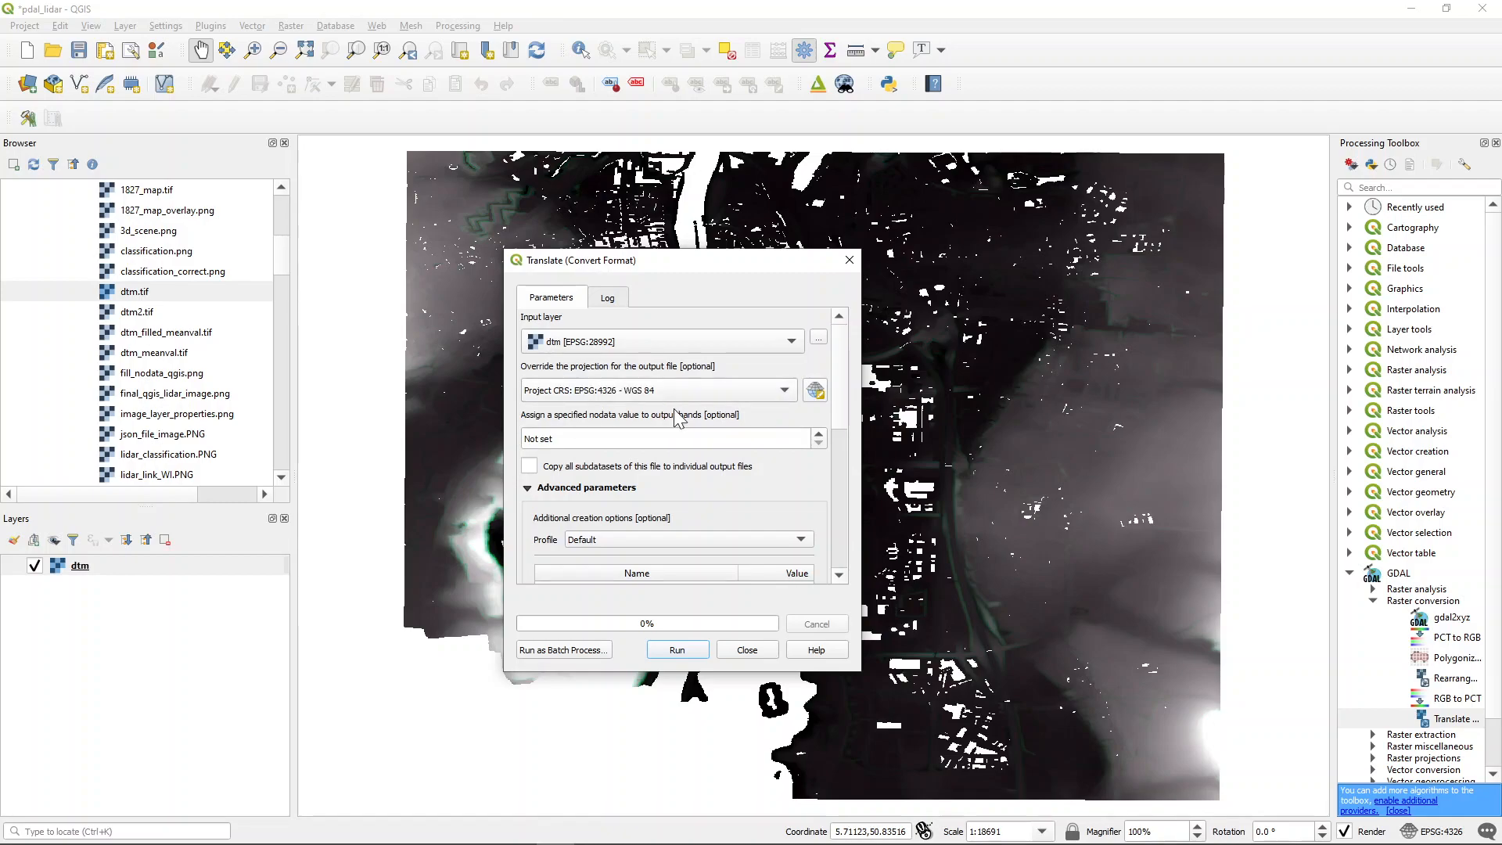
click(708, 395)
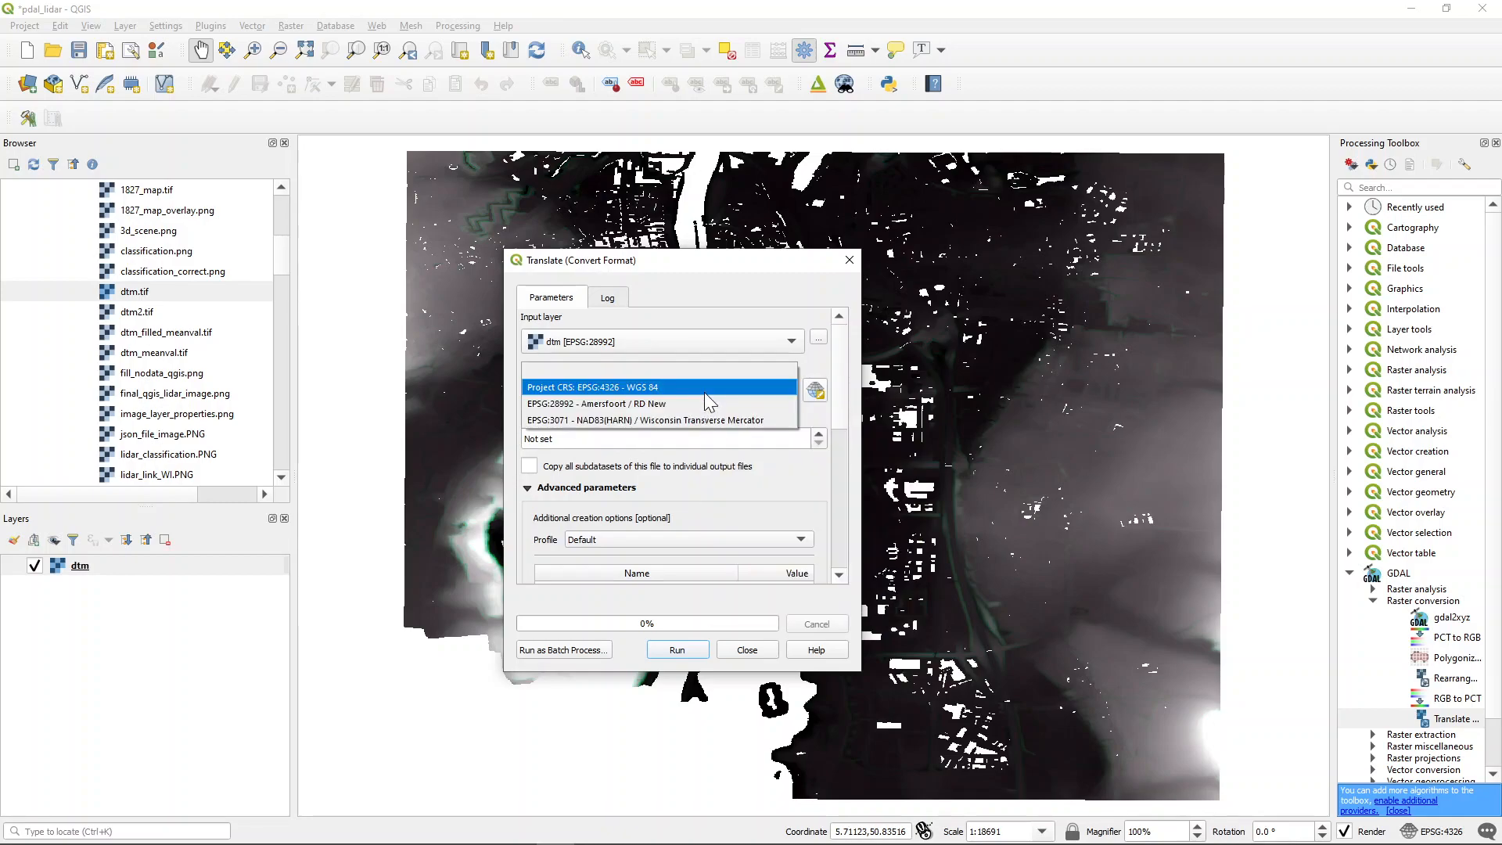
click(657, 404)
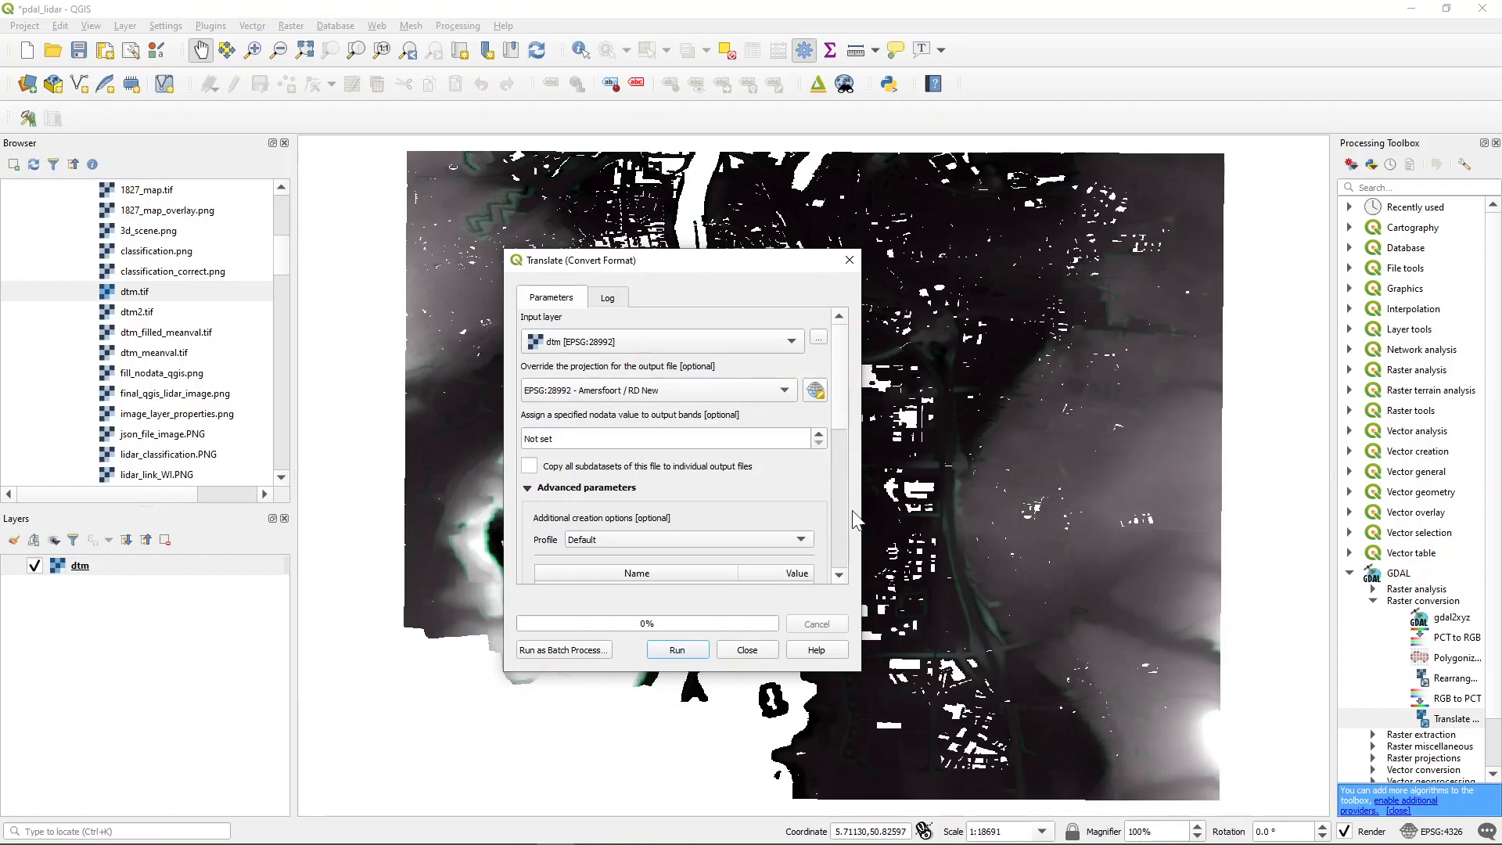
drag(842, 421, 842, 522)
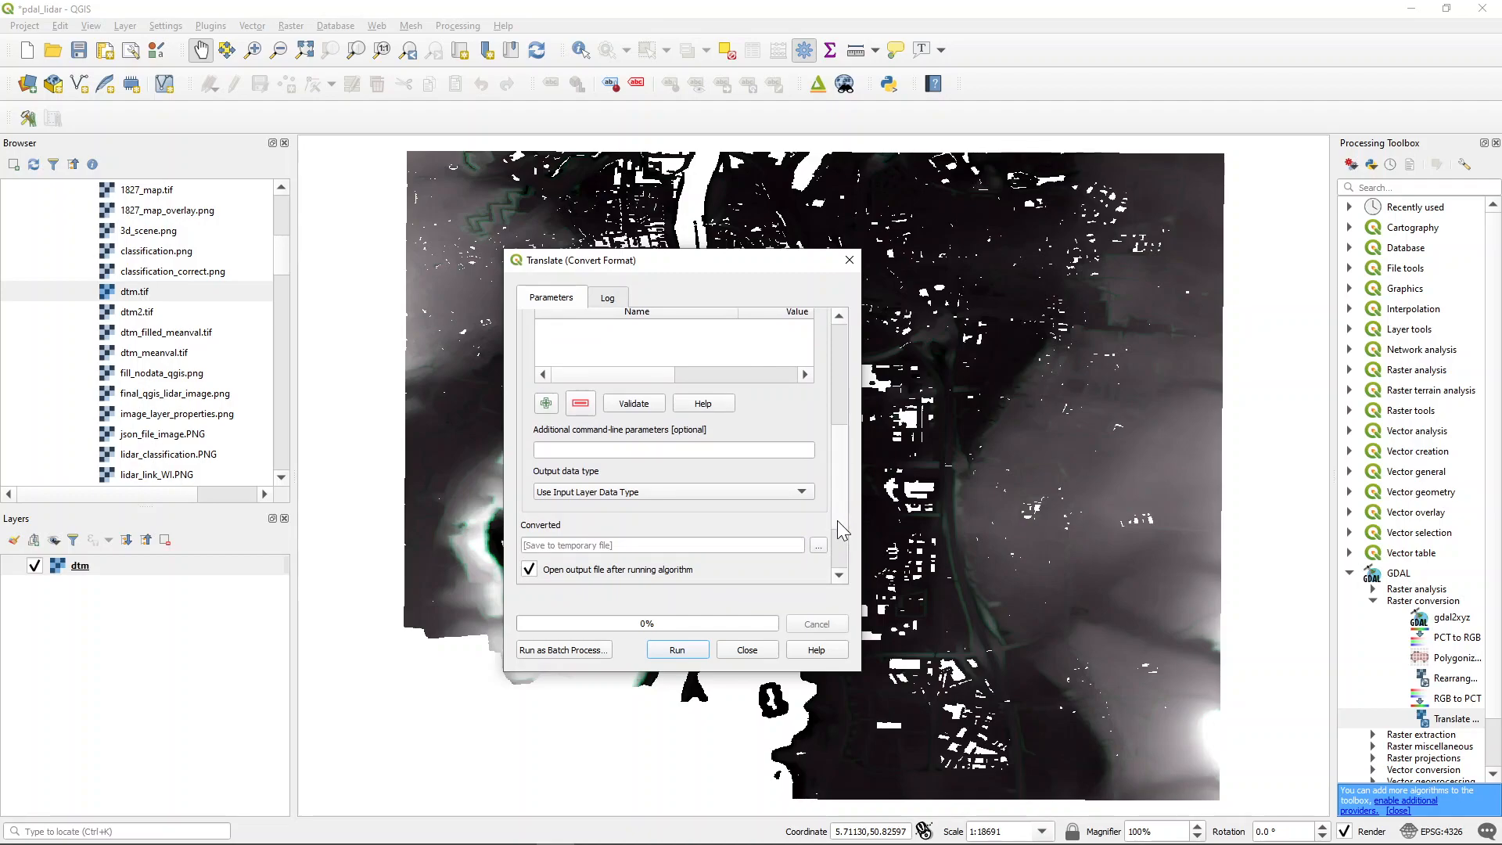
click(588, 450)
Set the converted output to dtm_meanval.tif in the Pdal_Lidar folder, replacing the existing file, and run the translation.
click(818, 546)
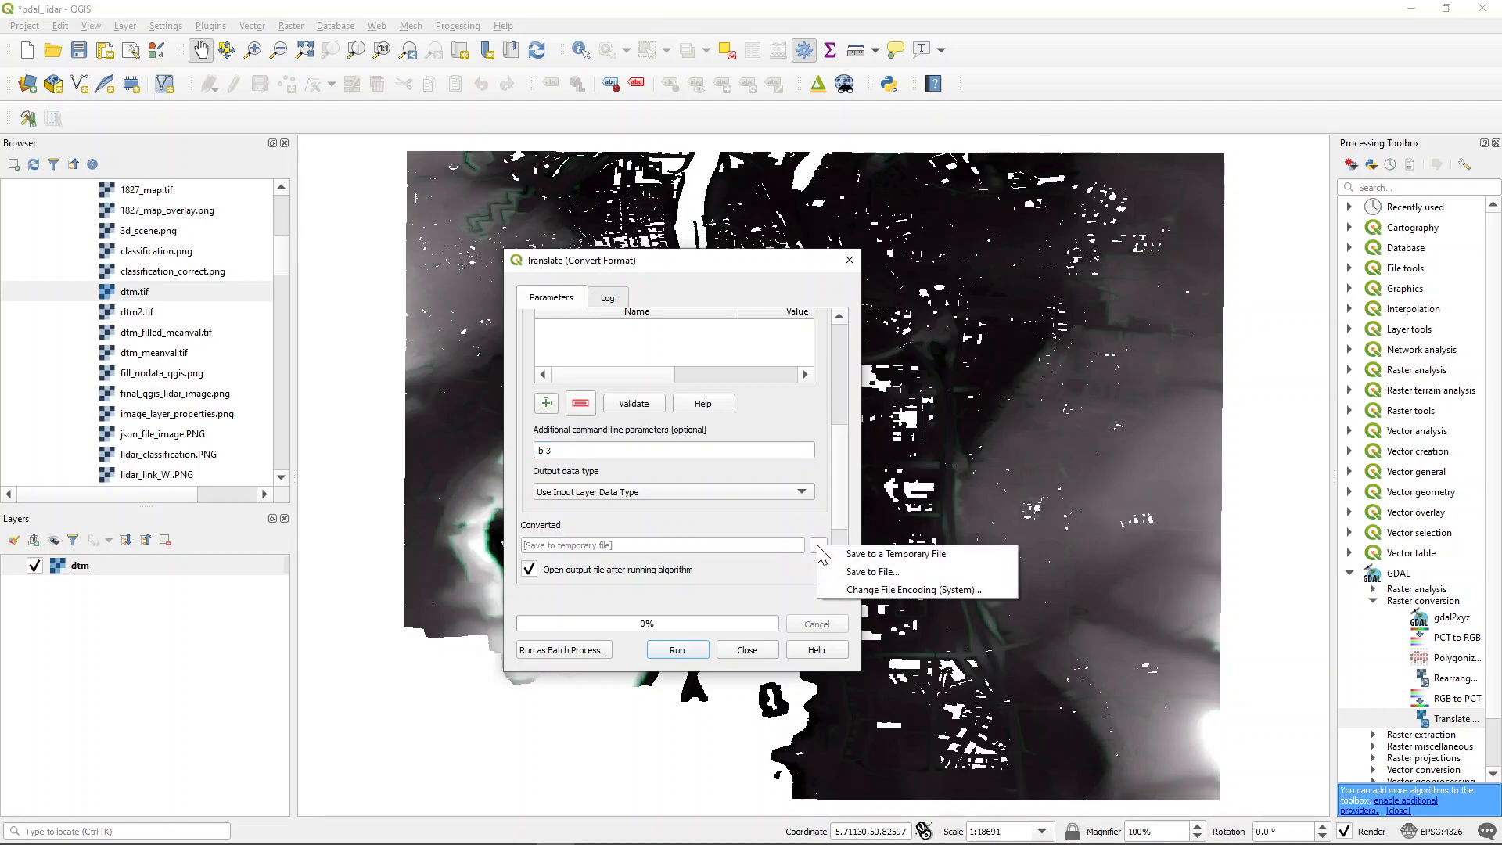
click(856, 580)
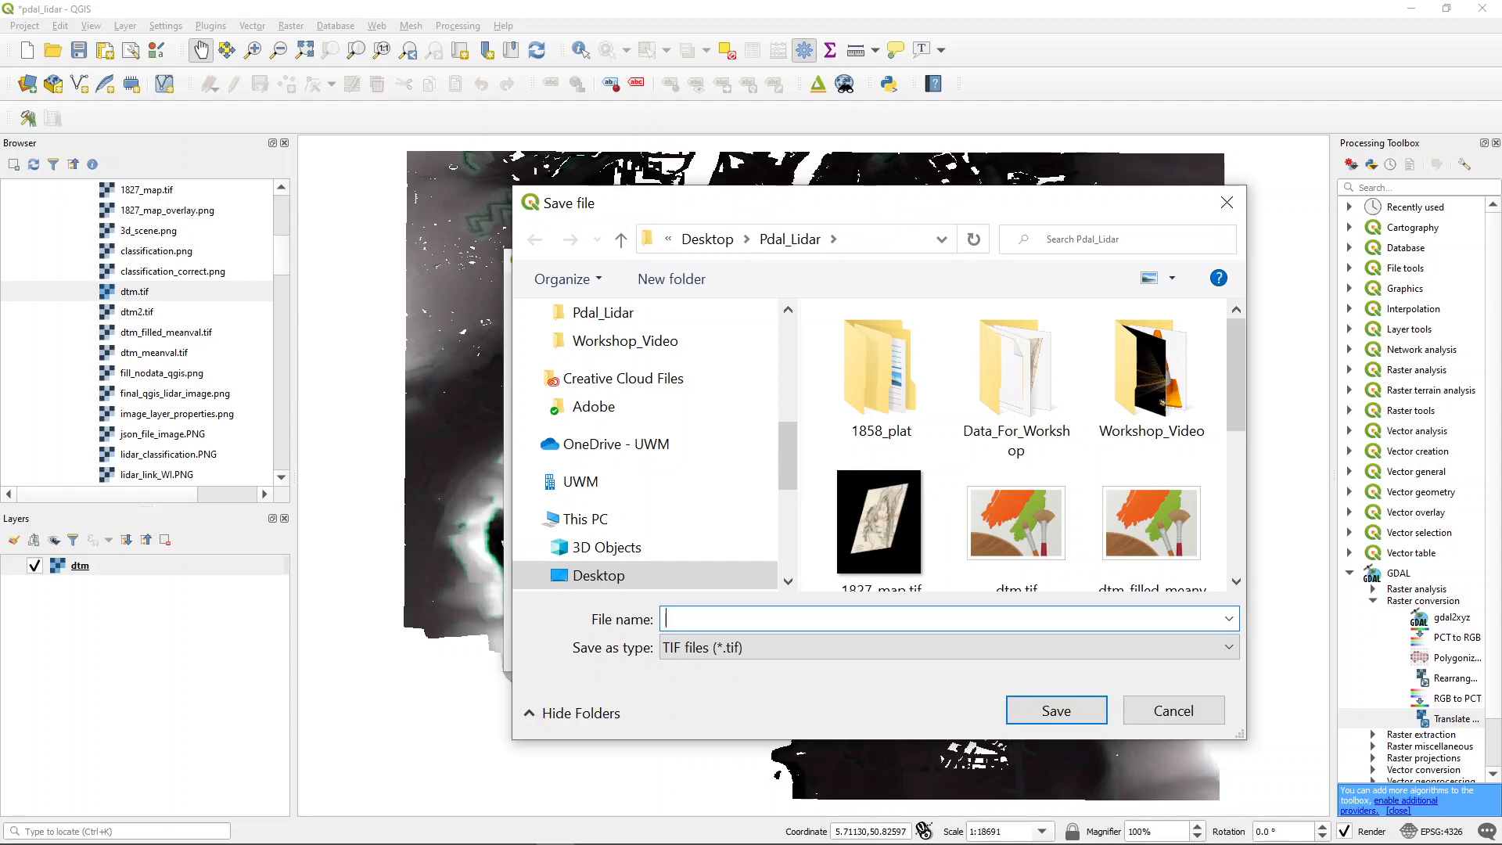
scroll(1017, 446, down, 5)
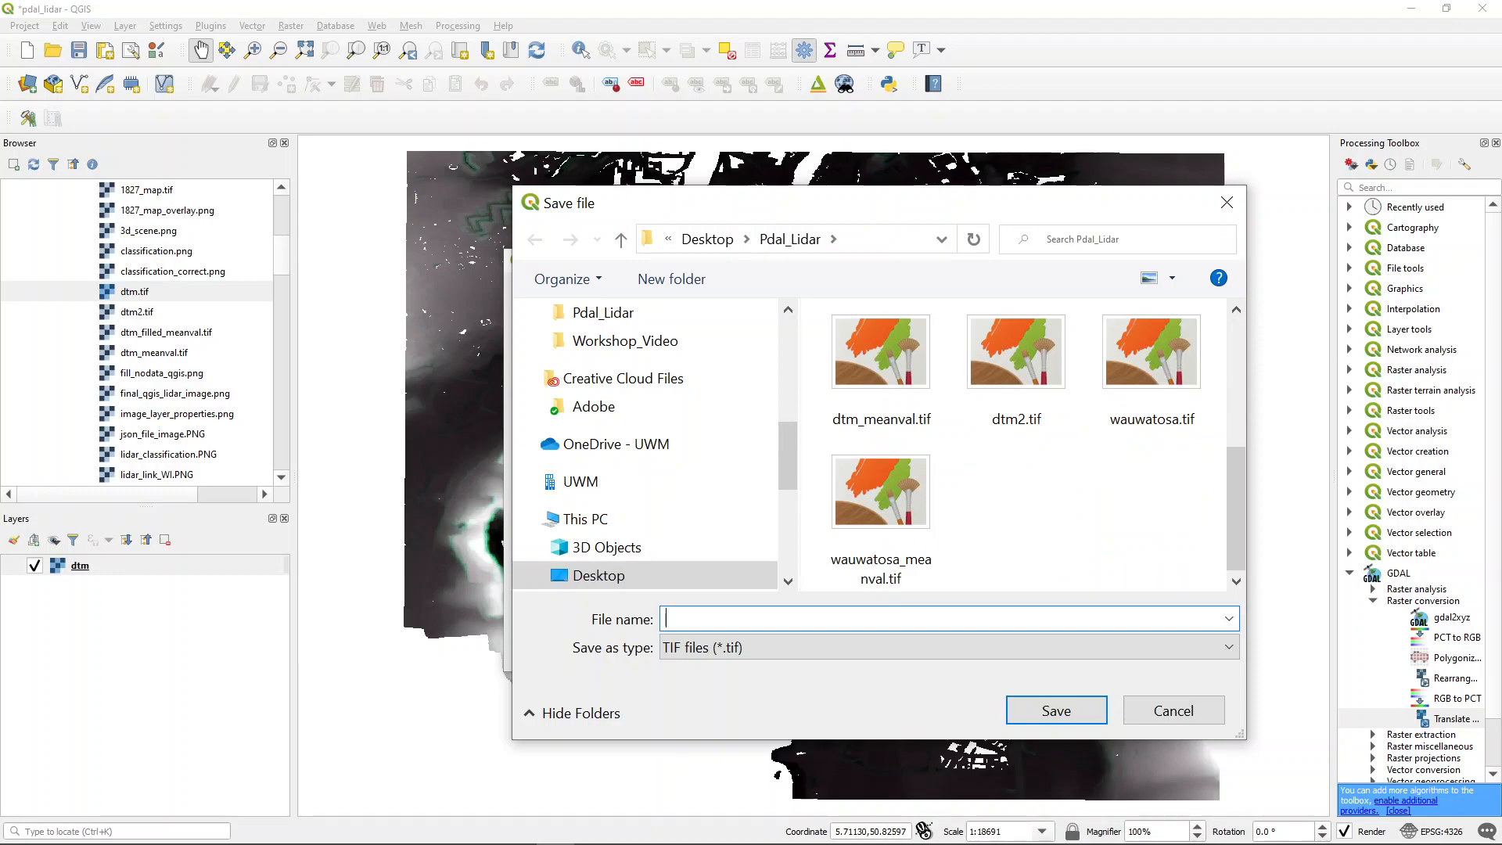
text(dtm)
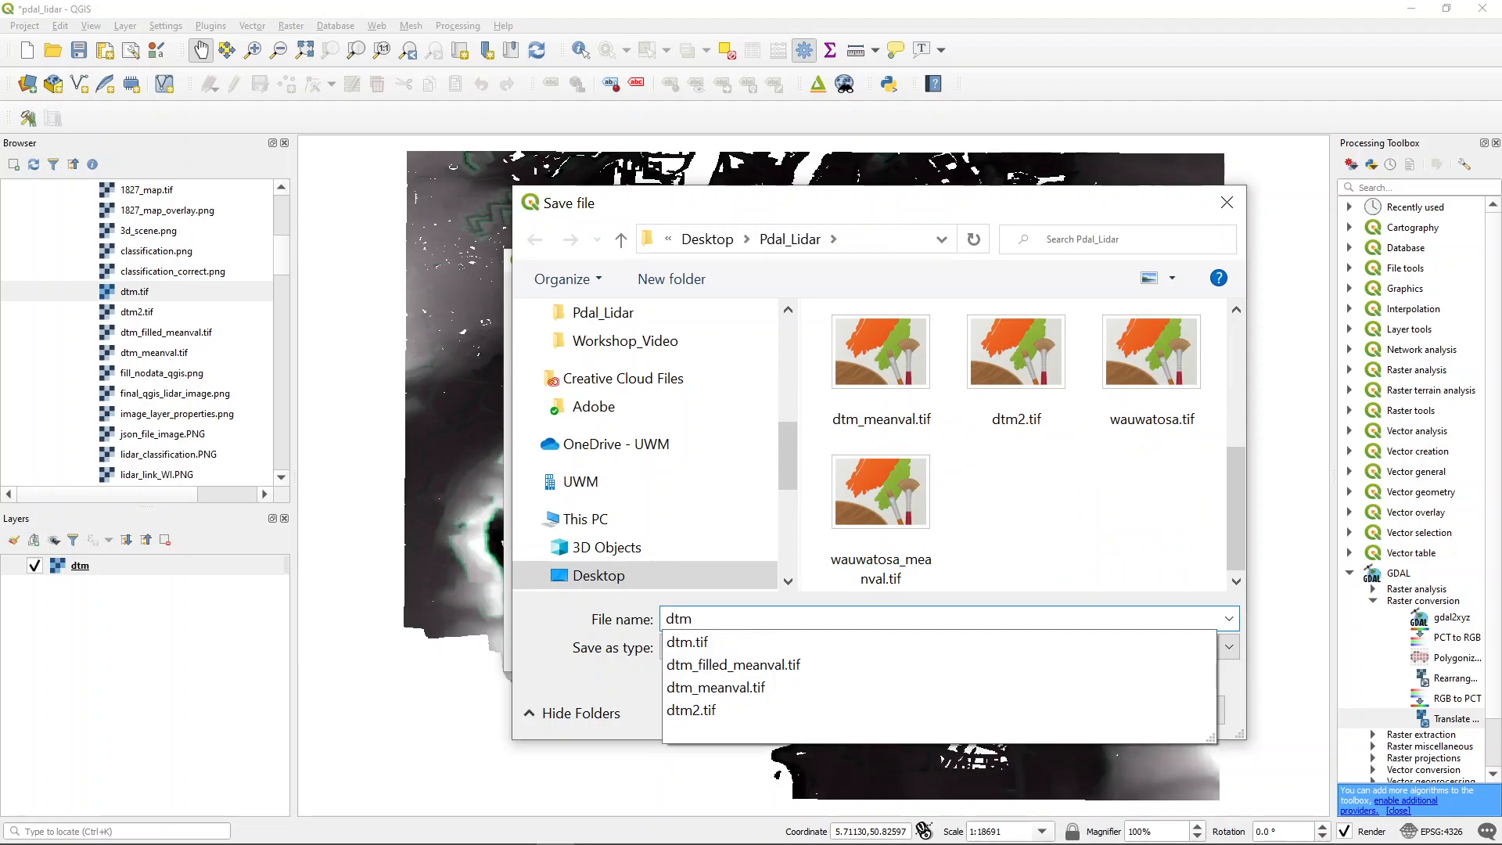
text(_me)
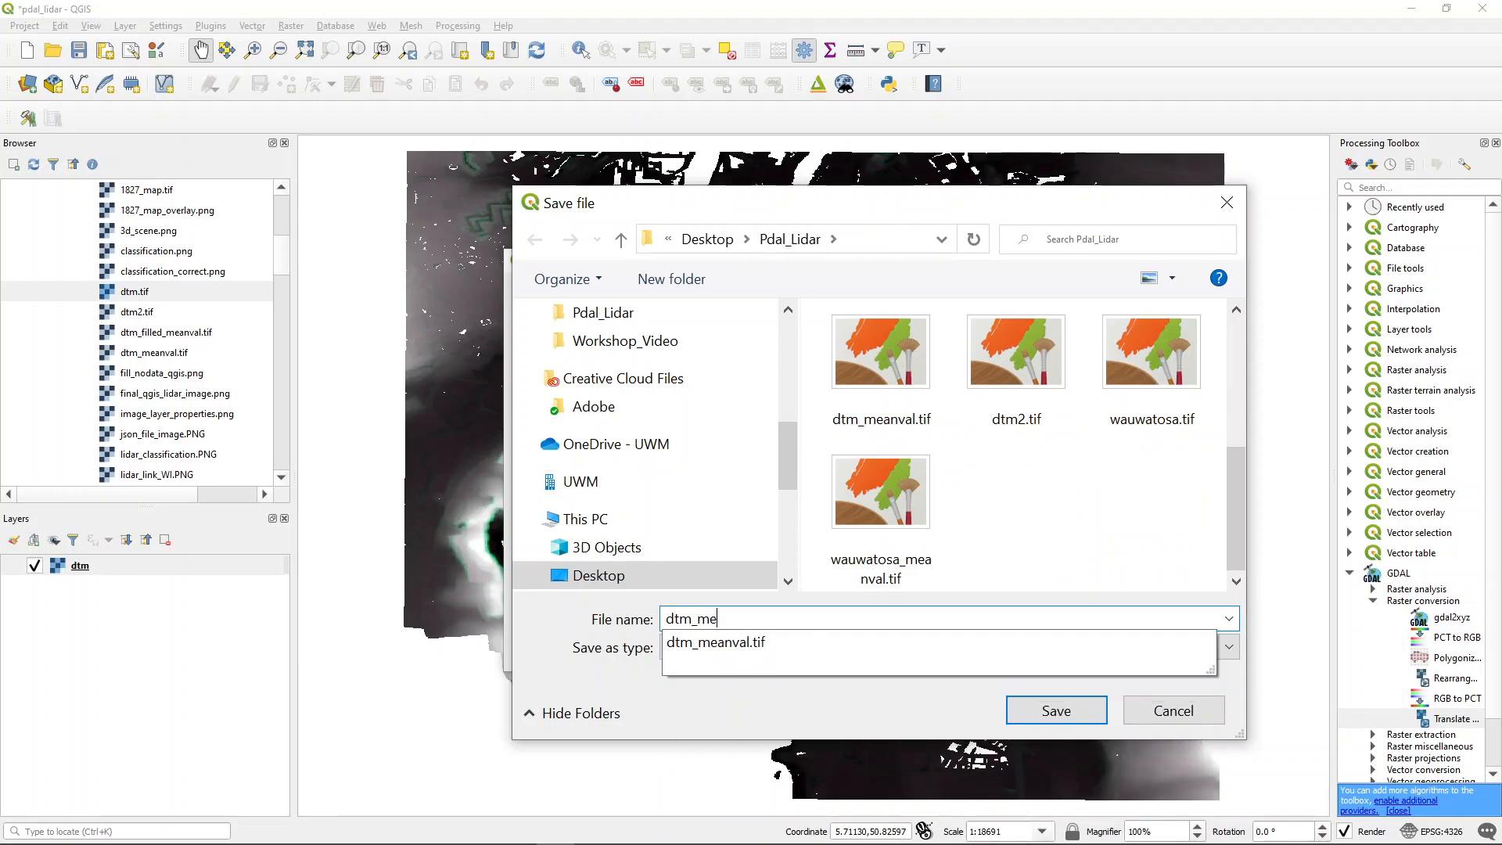
text(anval)
click(693, 646)
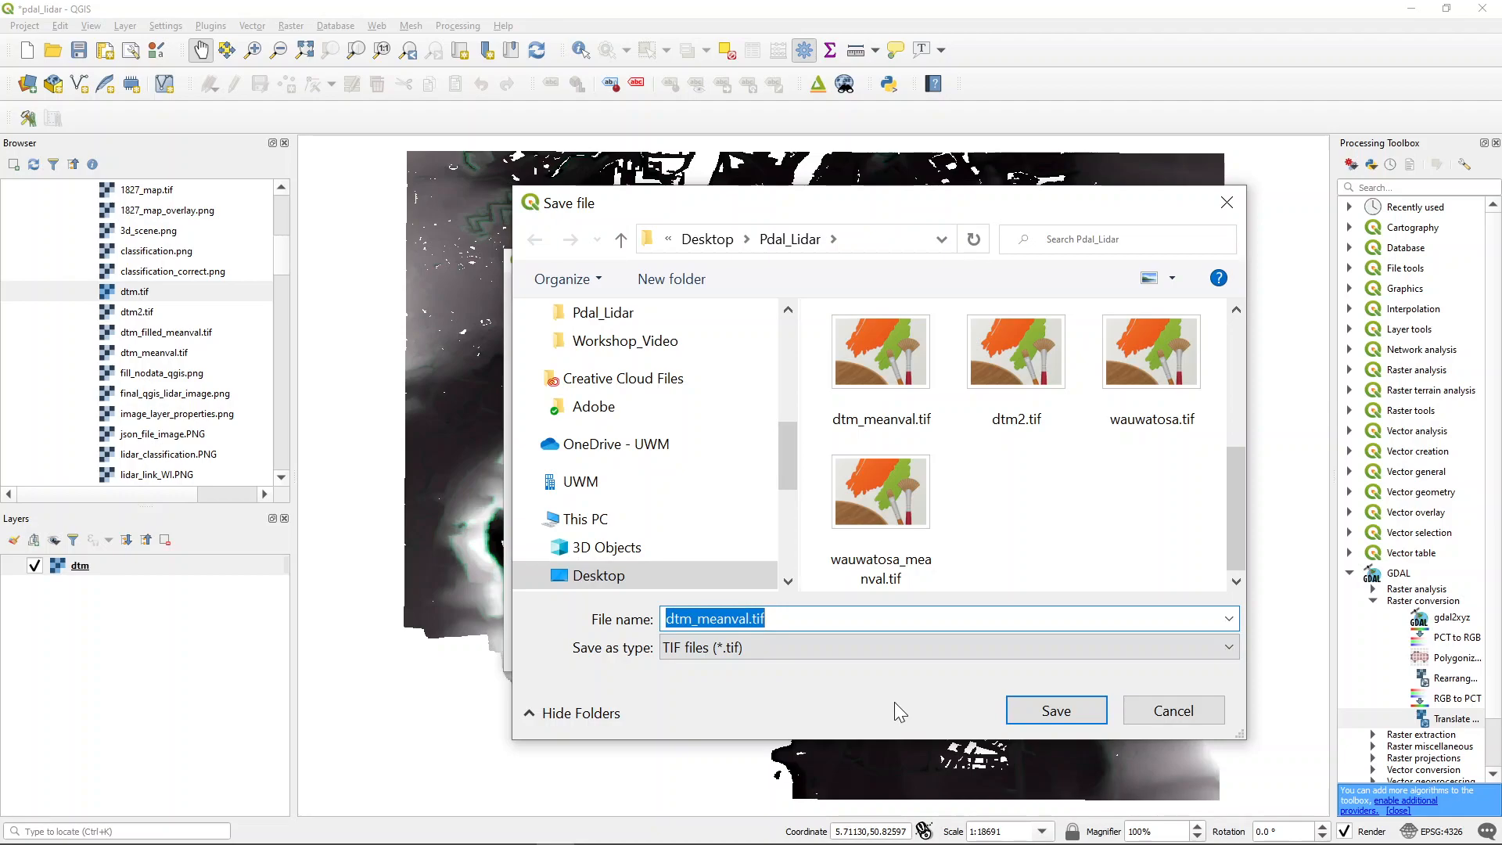
click(1069, 721)
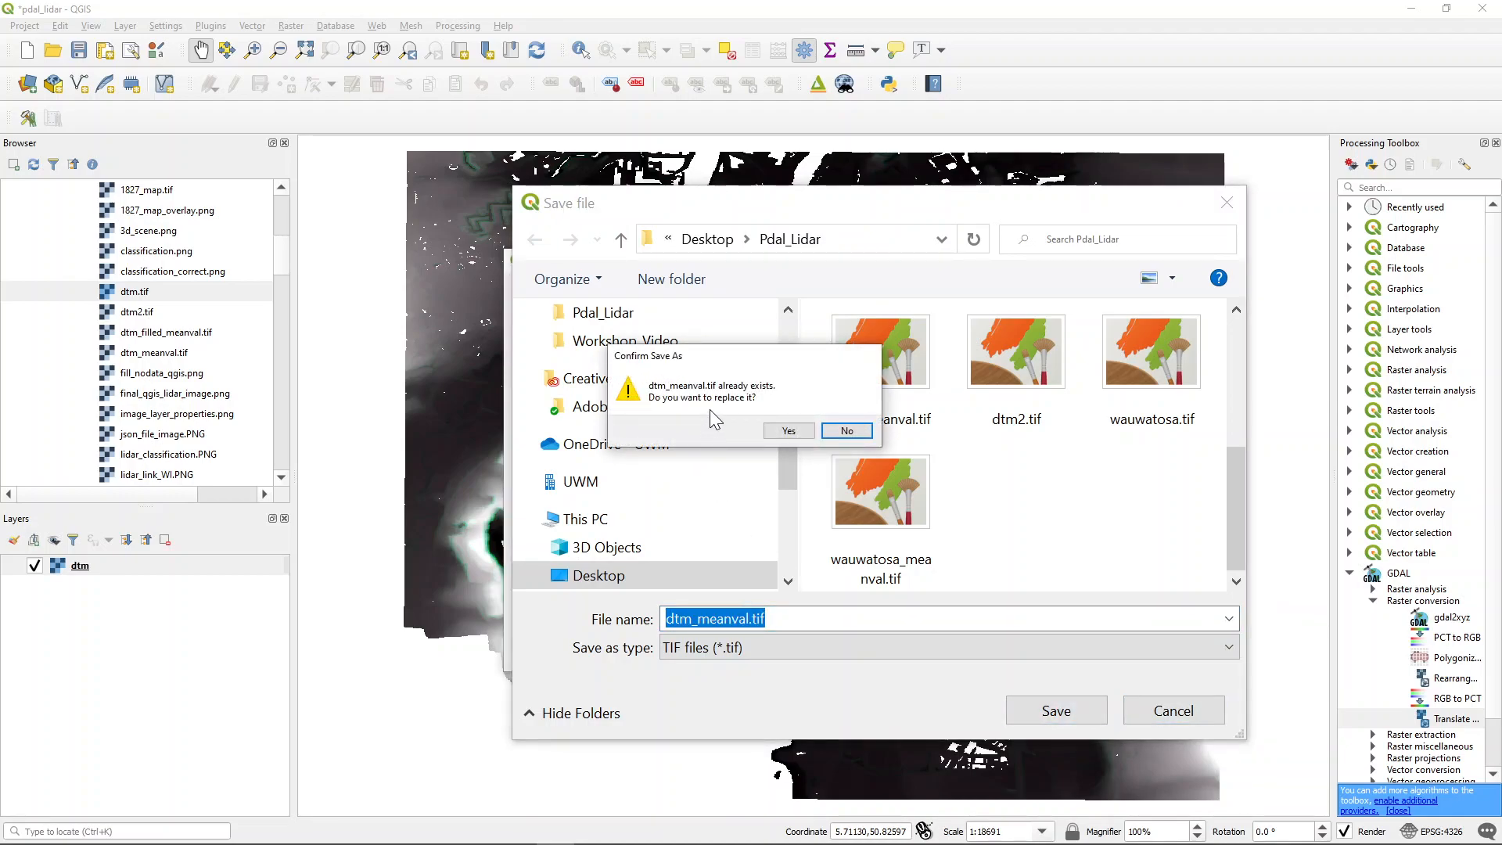
click(789, 431)
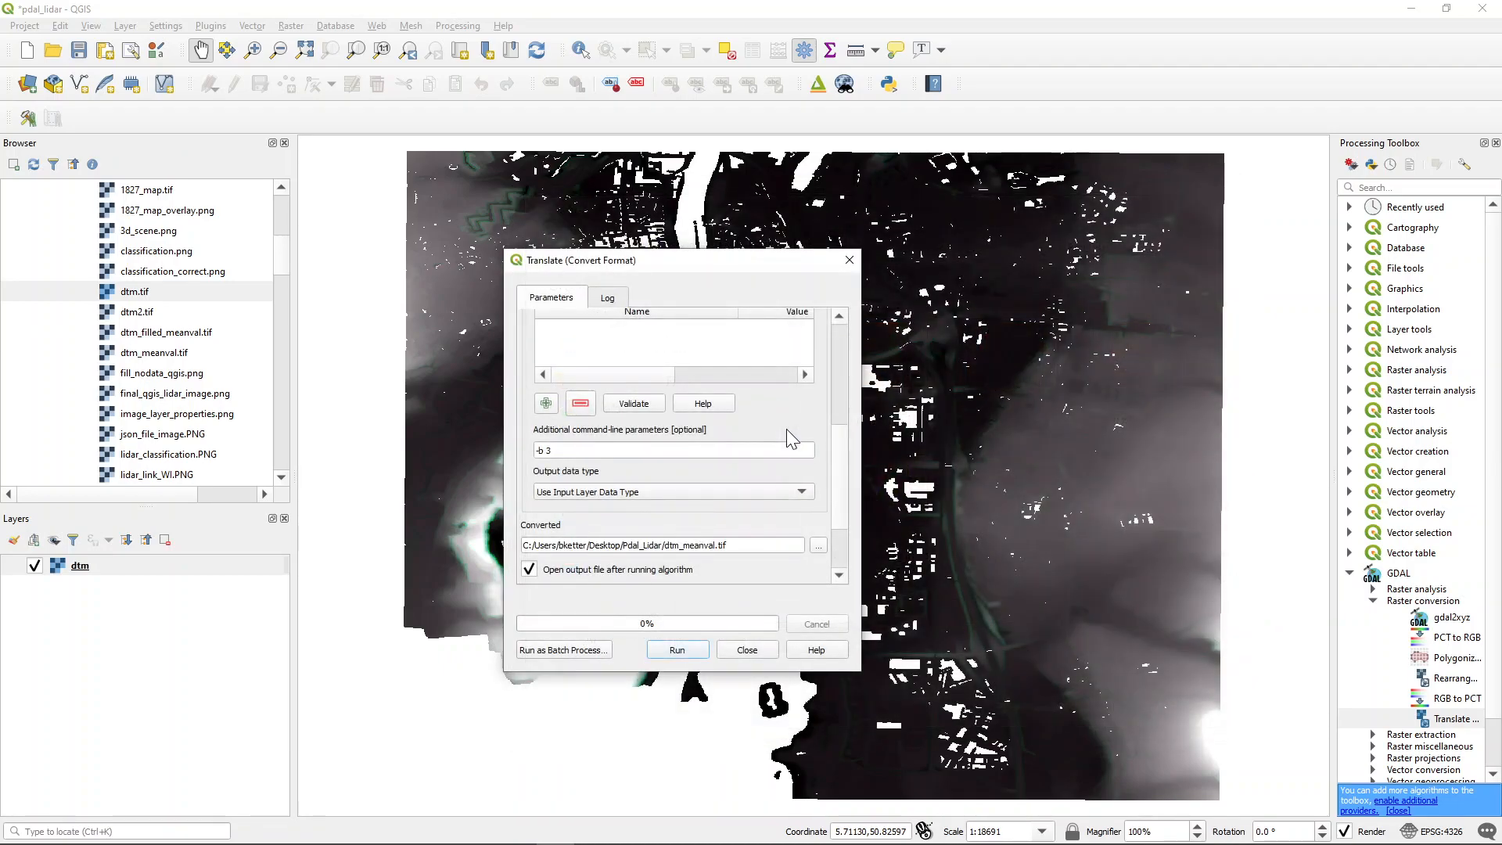
click(665, 651)
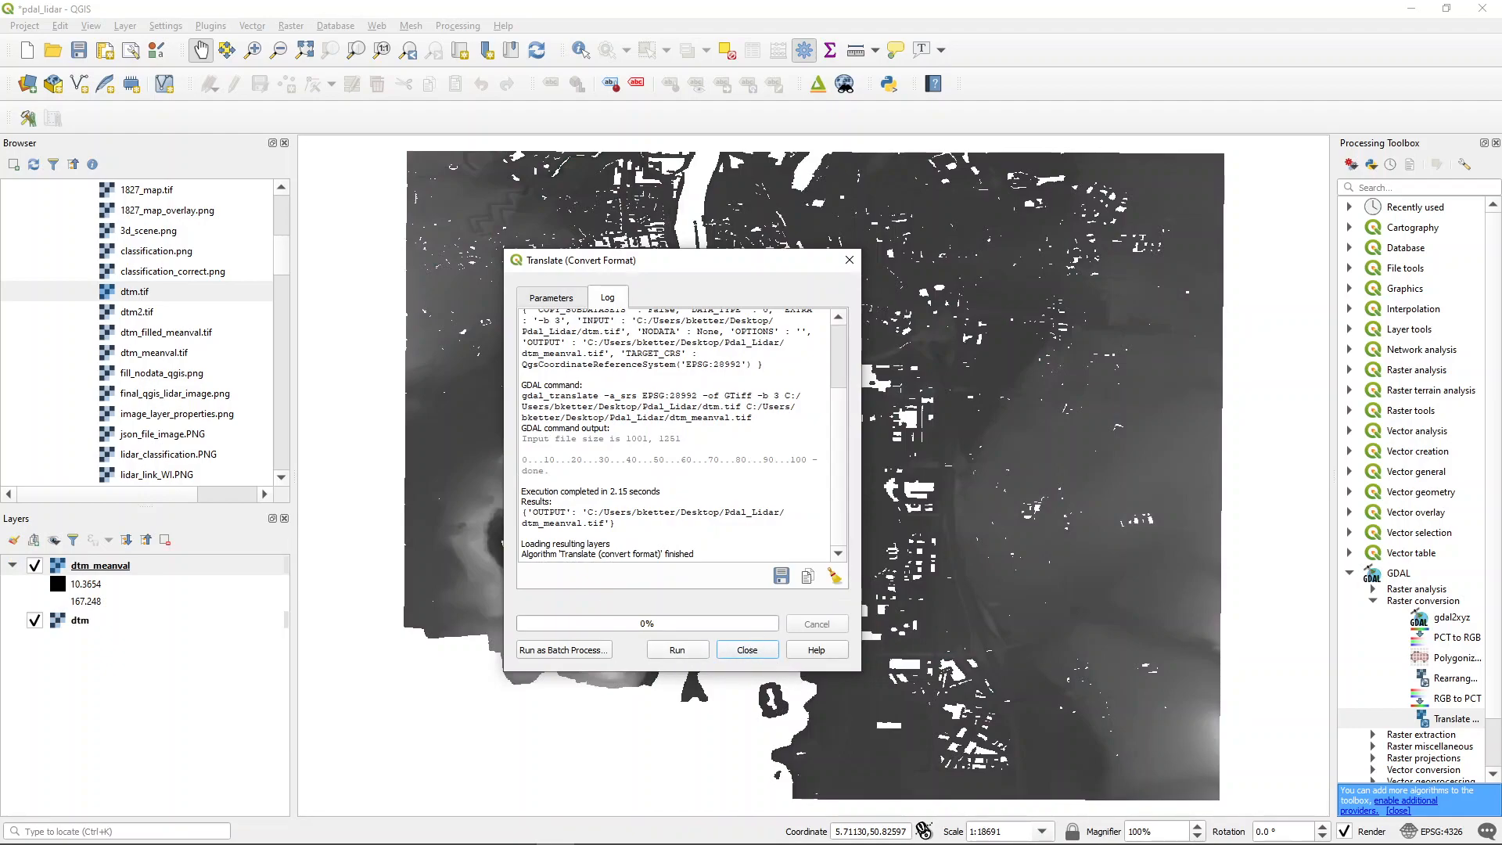
Examine the gdal_translate command and its -b 3 band option in the log, and close the Translate tool.
scroll(516, 463, up, 3)
scroll(517, 463, down, 1)
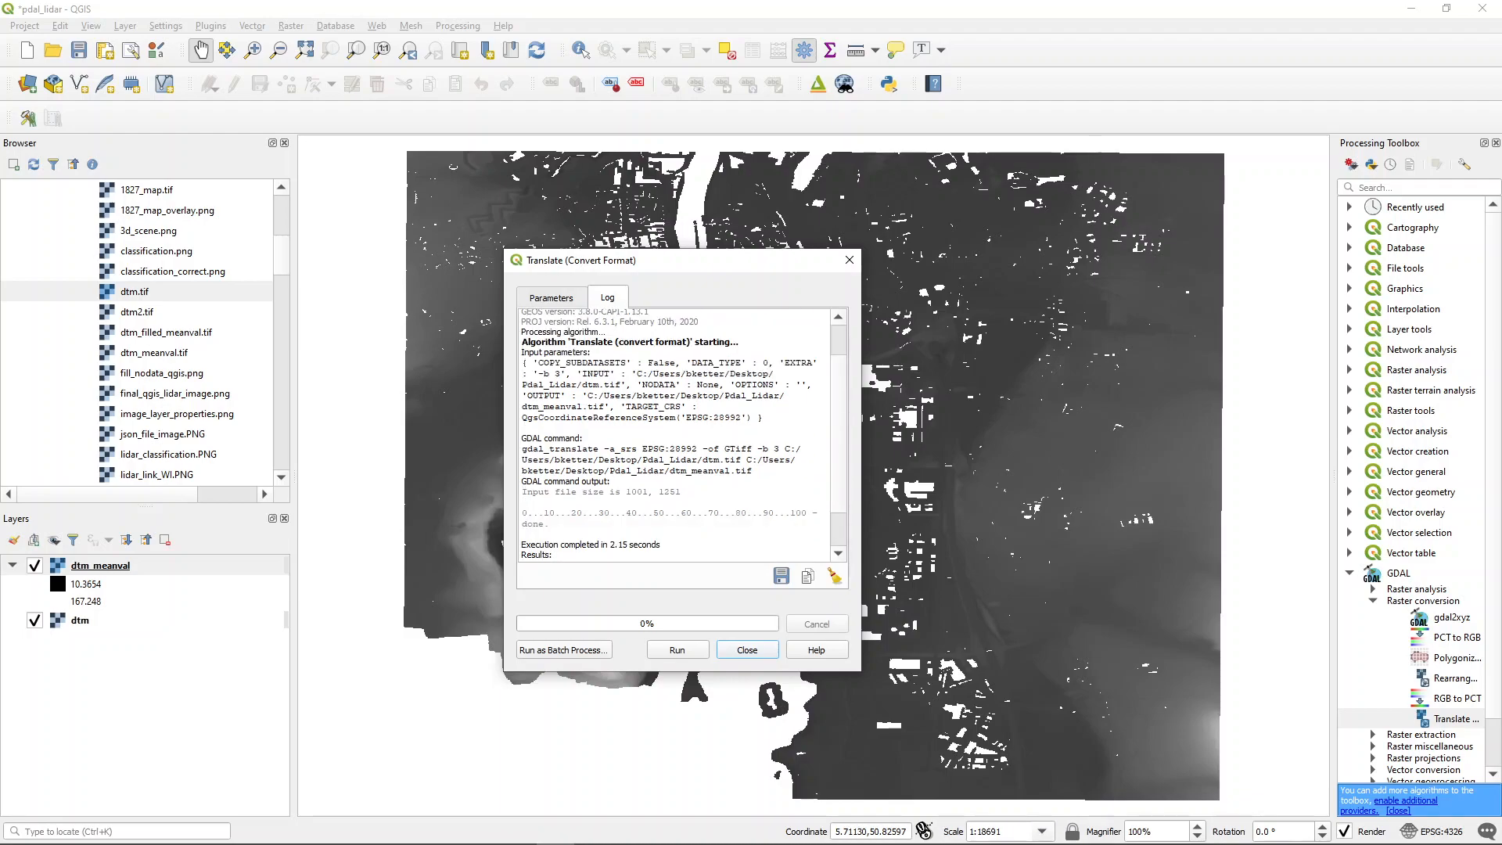
drag(521, 449, 637, 460)
click(638, 461)
drag(756, 449, 780, 449)
scroll(680, 434, down, 1)
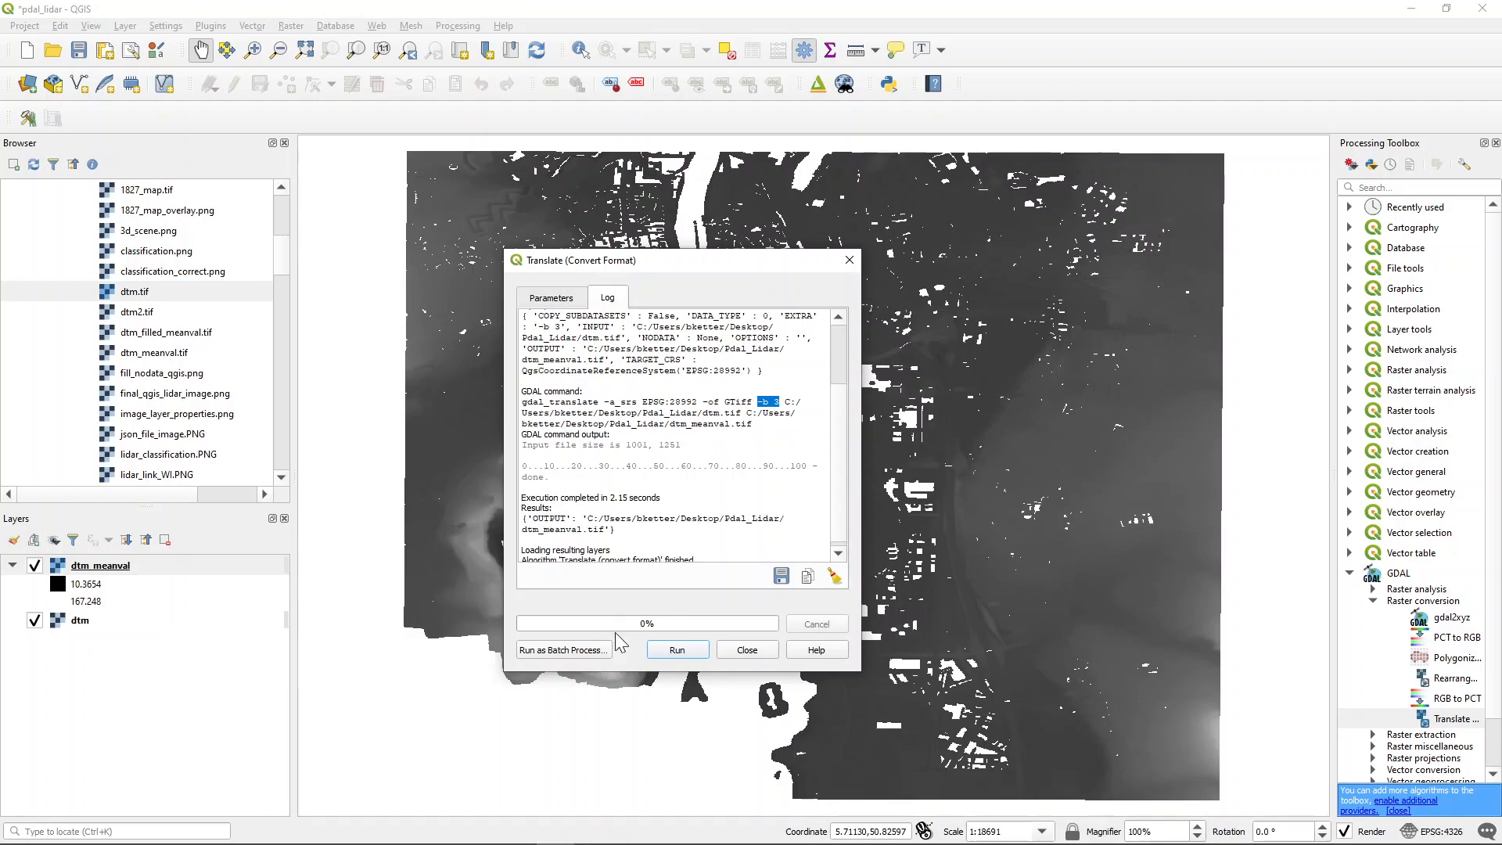
click(747, 650)
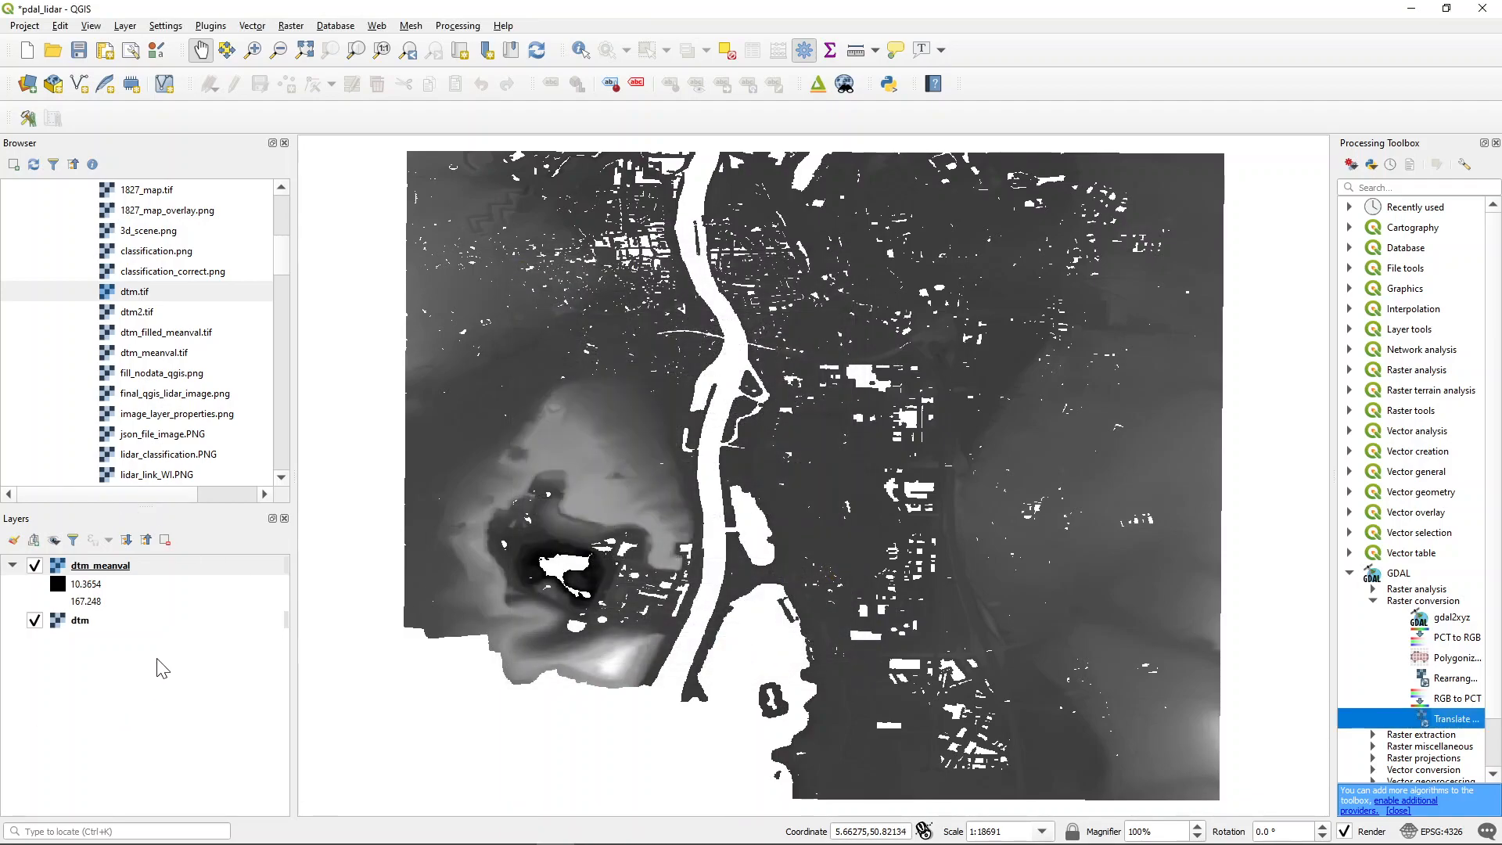
Hide the dtm_meanval layer to compare it with dtm underneath, and show it again.
click(35, 566)
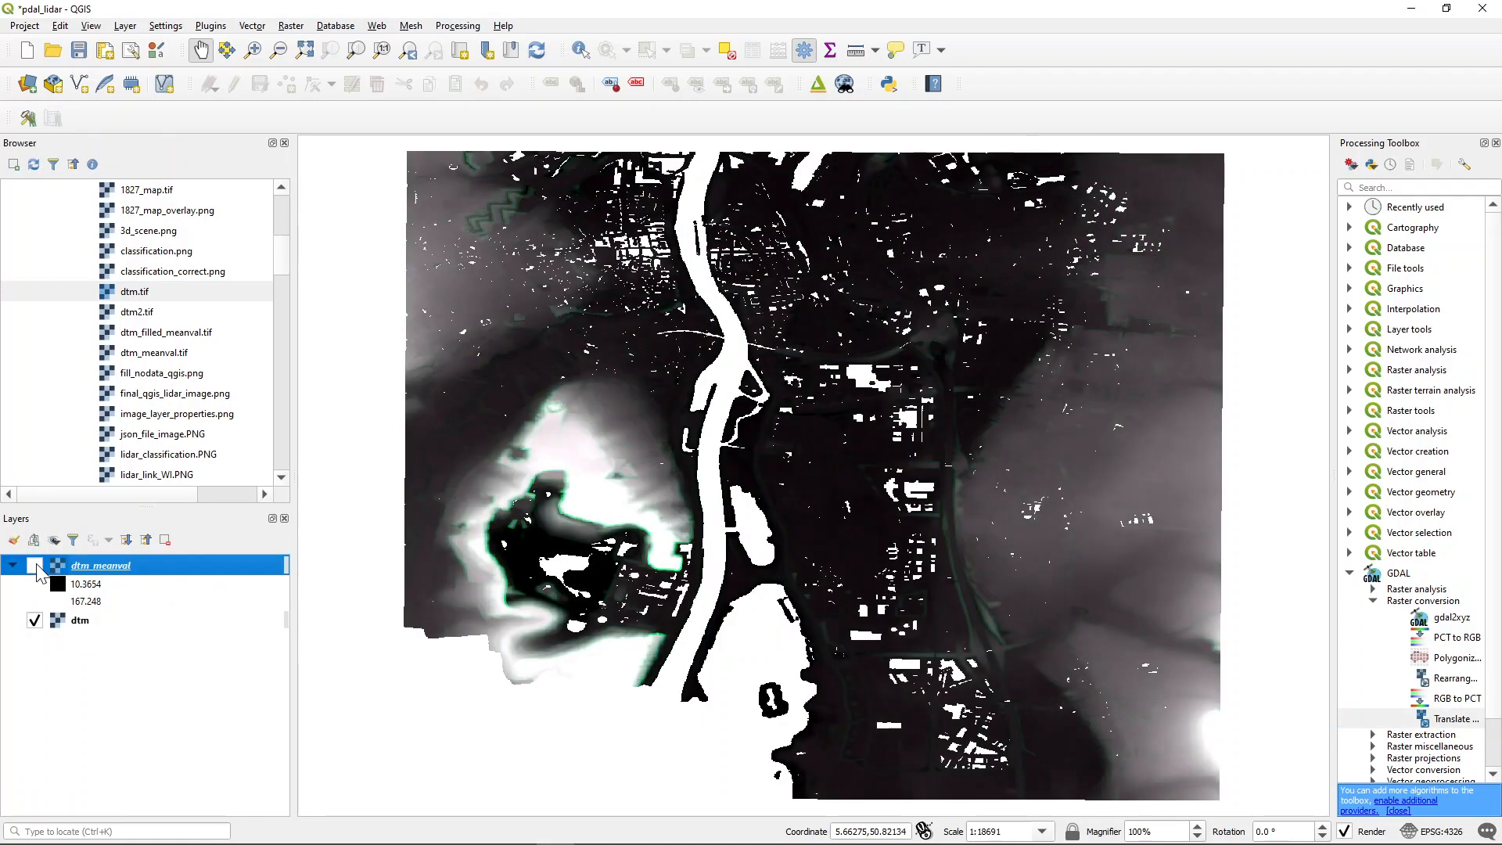
click(34, 566)
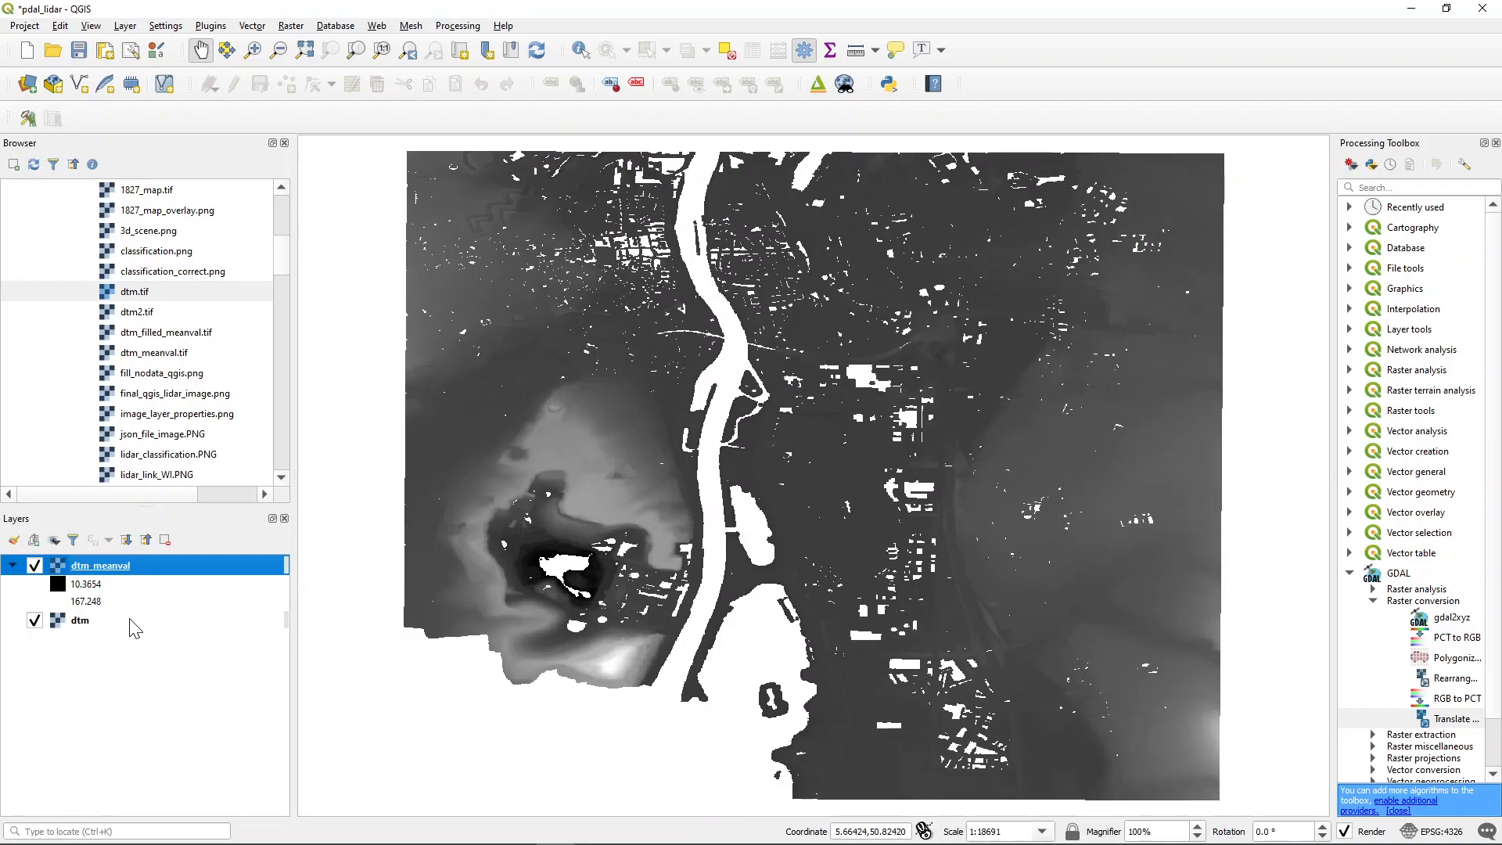
Open the dtm_meanval layer's symbology properties and set the render type to Singleband pseudocolor.
right_click(122, 568)
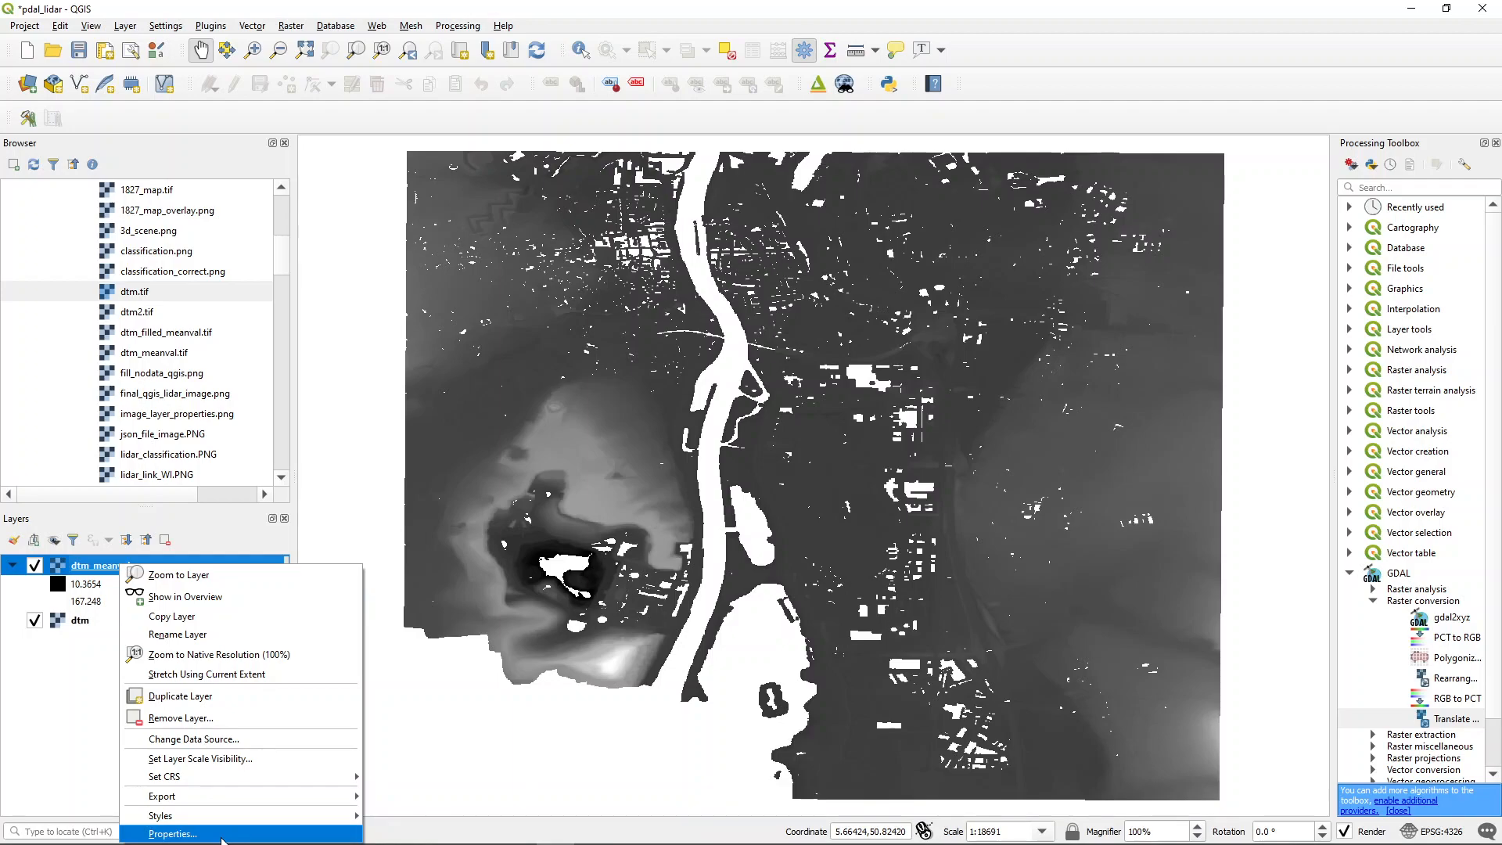
click(227, 836)
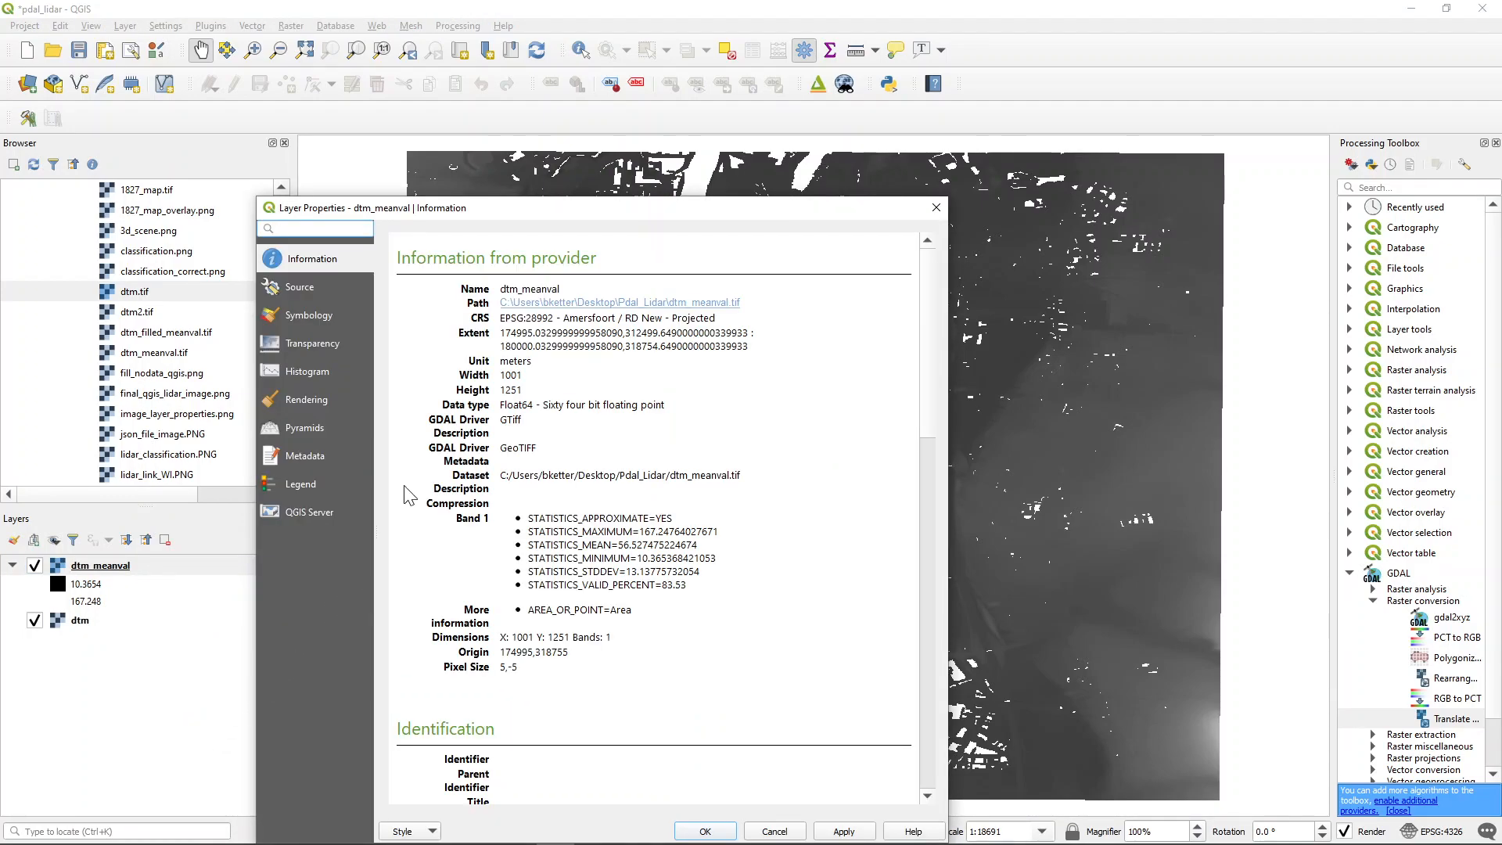
click(303, 323)
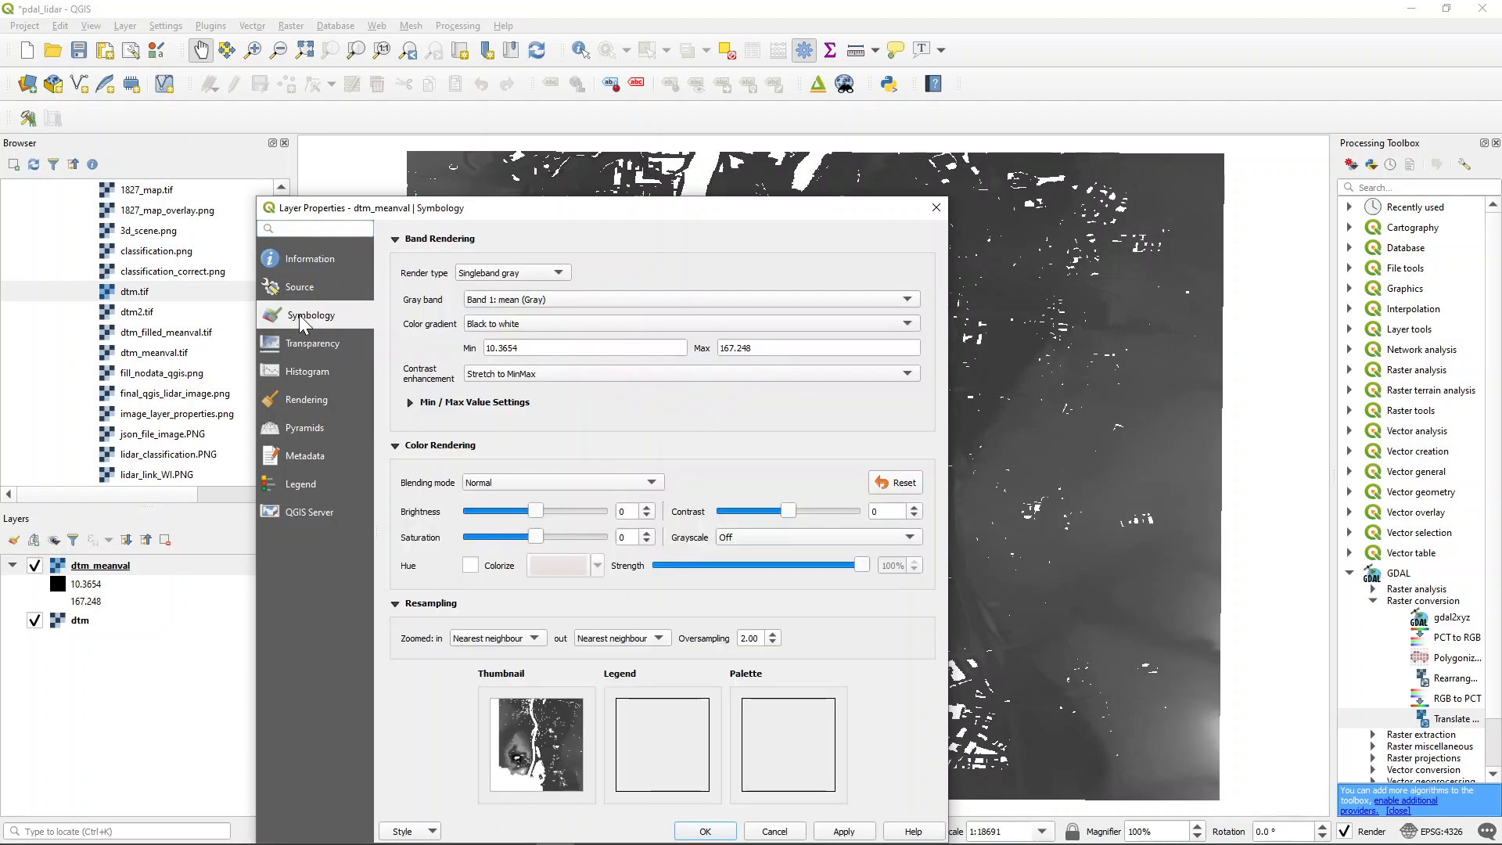
click(491, 275)
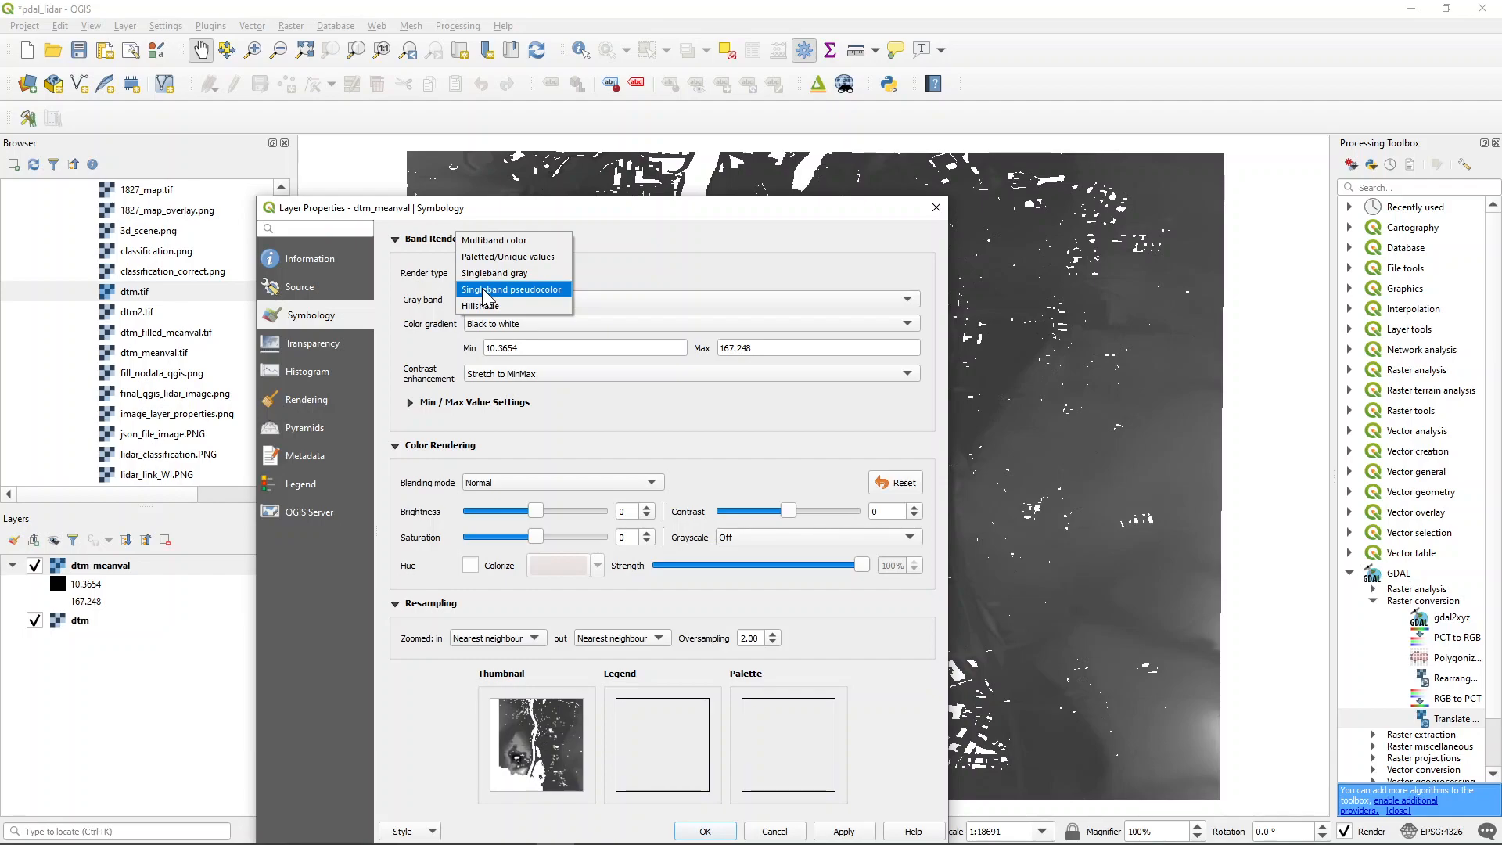
click(483, 292)
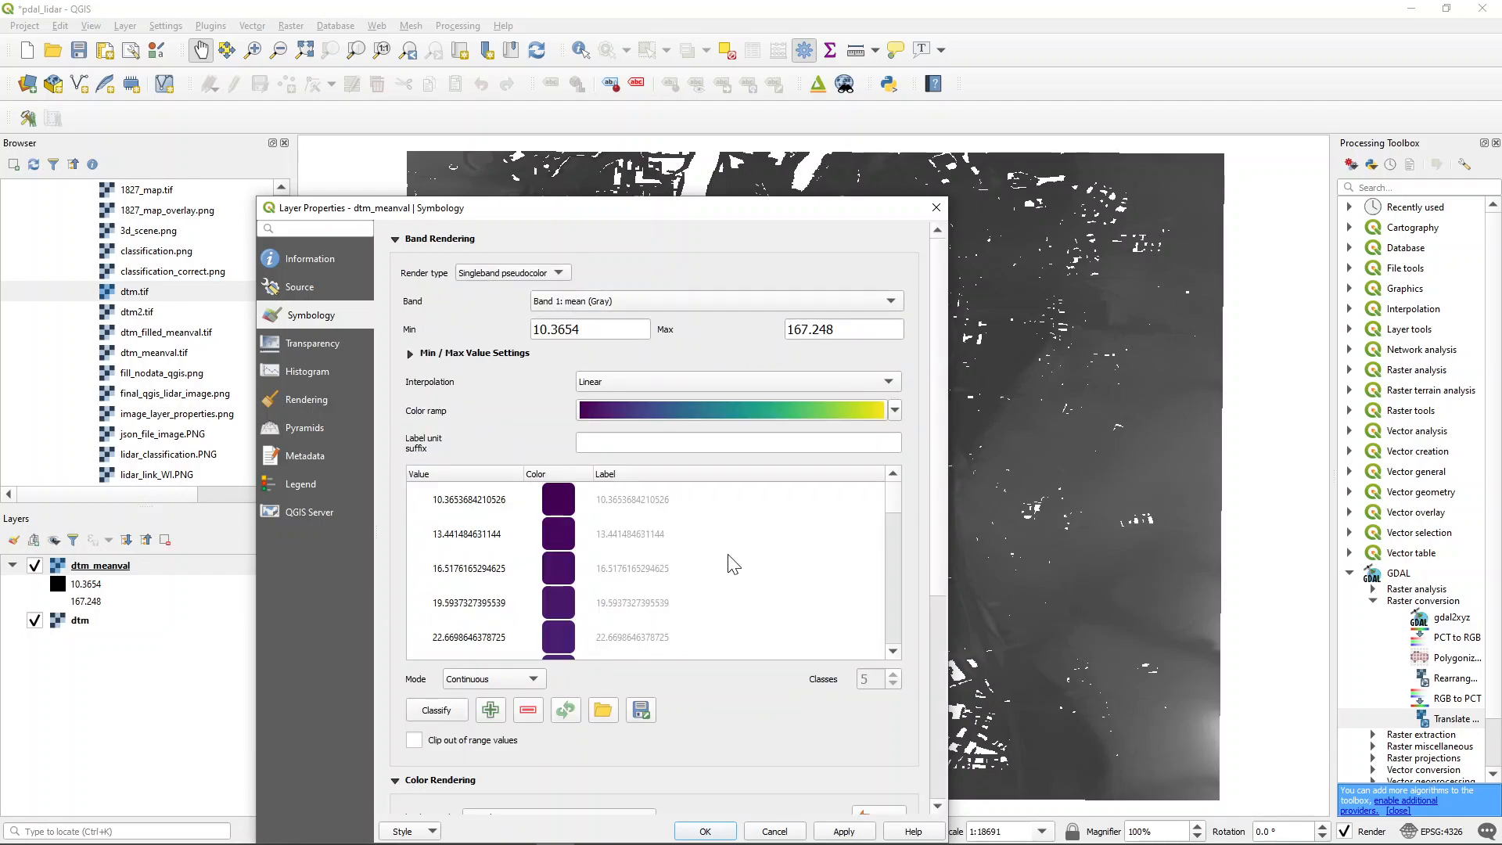
Choose the Viridis color ramp for dtm_meanval, classify its values in Continuous mode and review the class list.
click(632, 412)
click(894, 410)
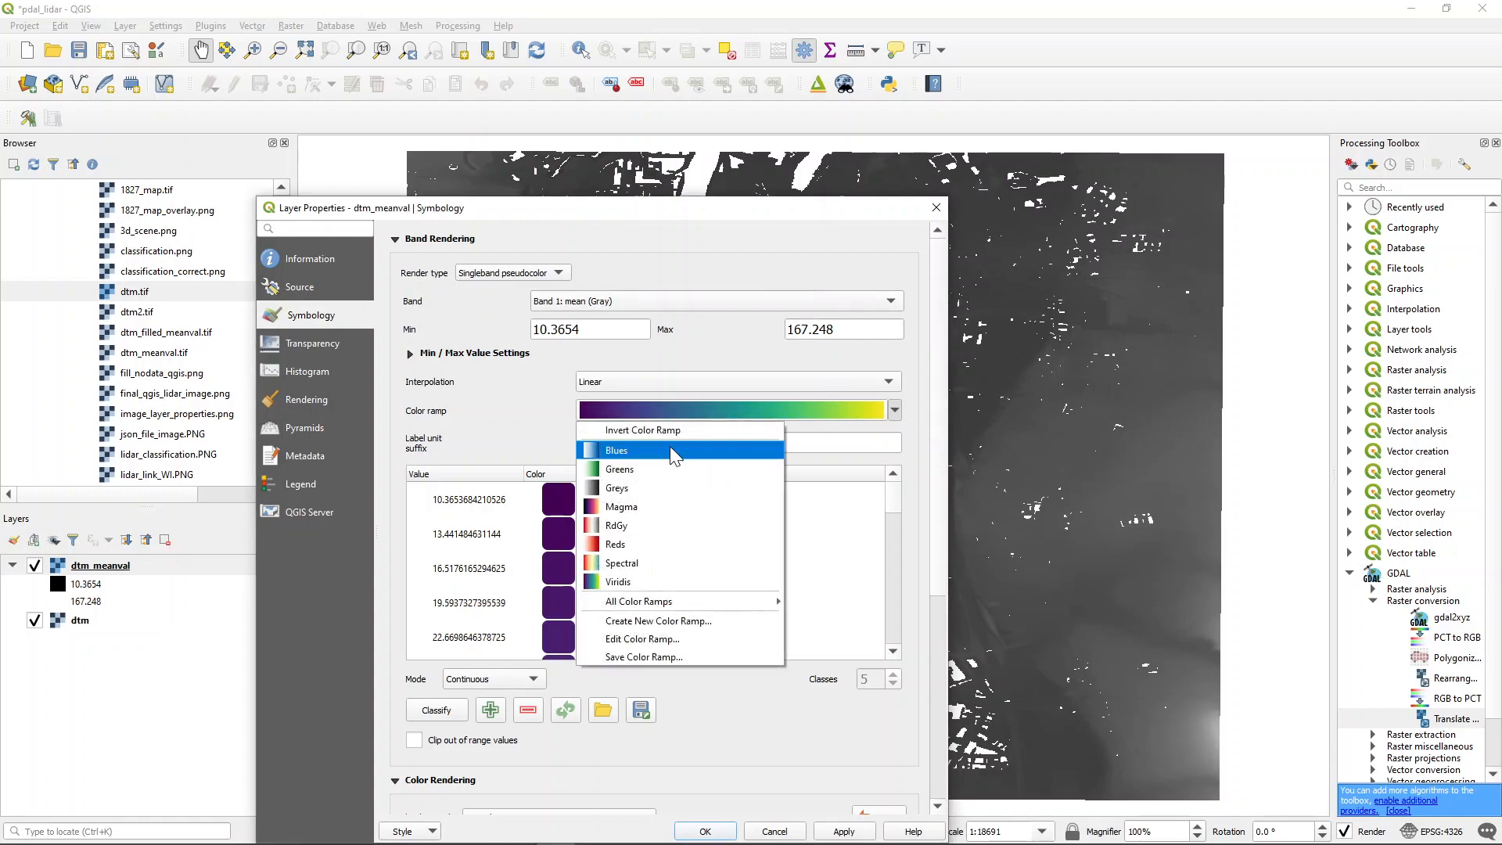
click(647, 582)
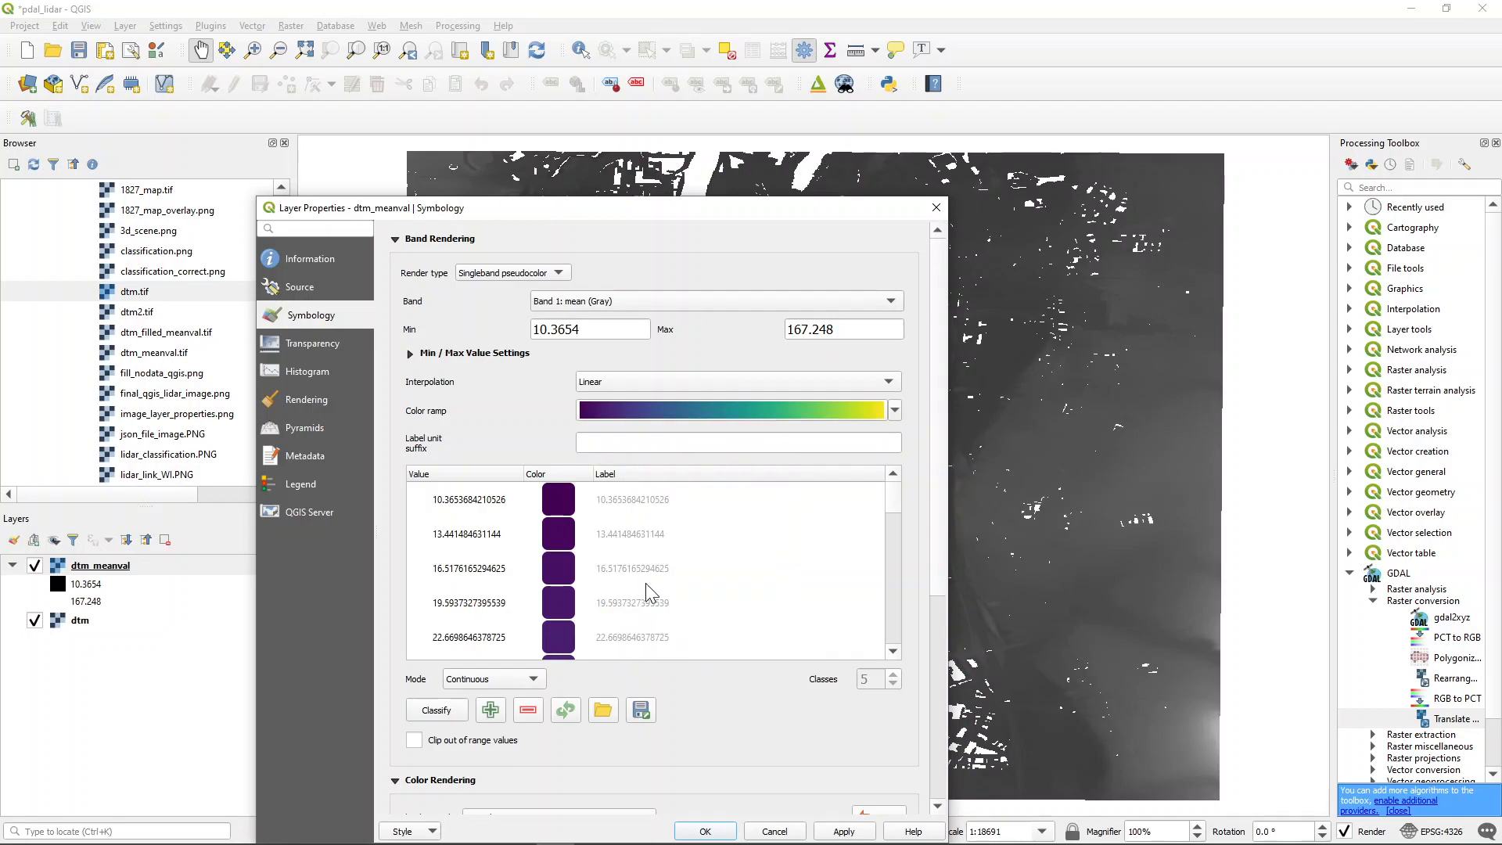
click(438, 711)
scroll(721, 561, down, 3)
scroll(721, 561, down, 14)
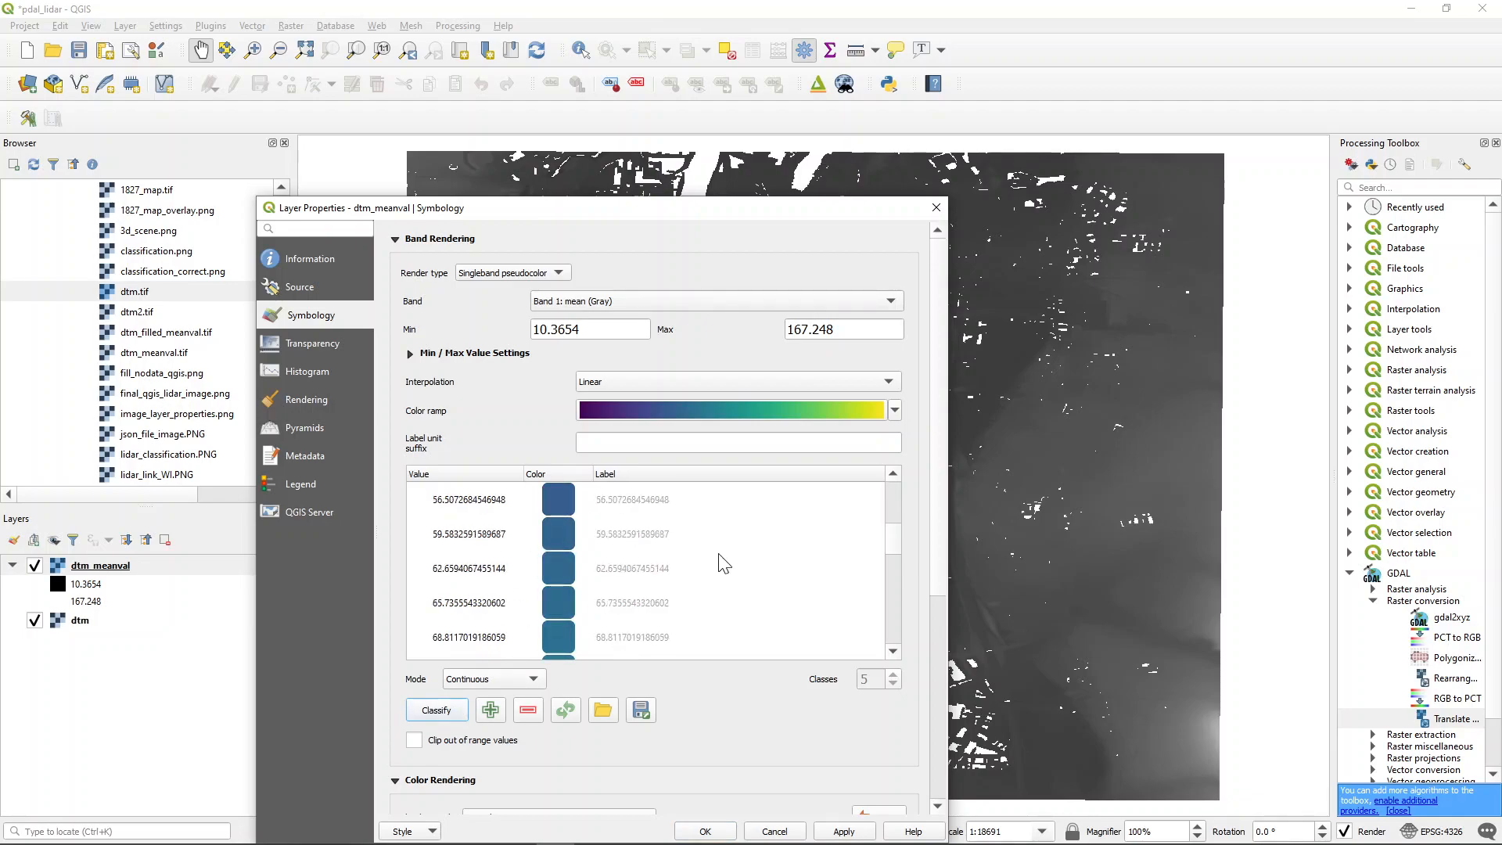
scroll(714, 583, up, 15)
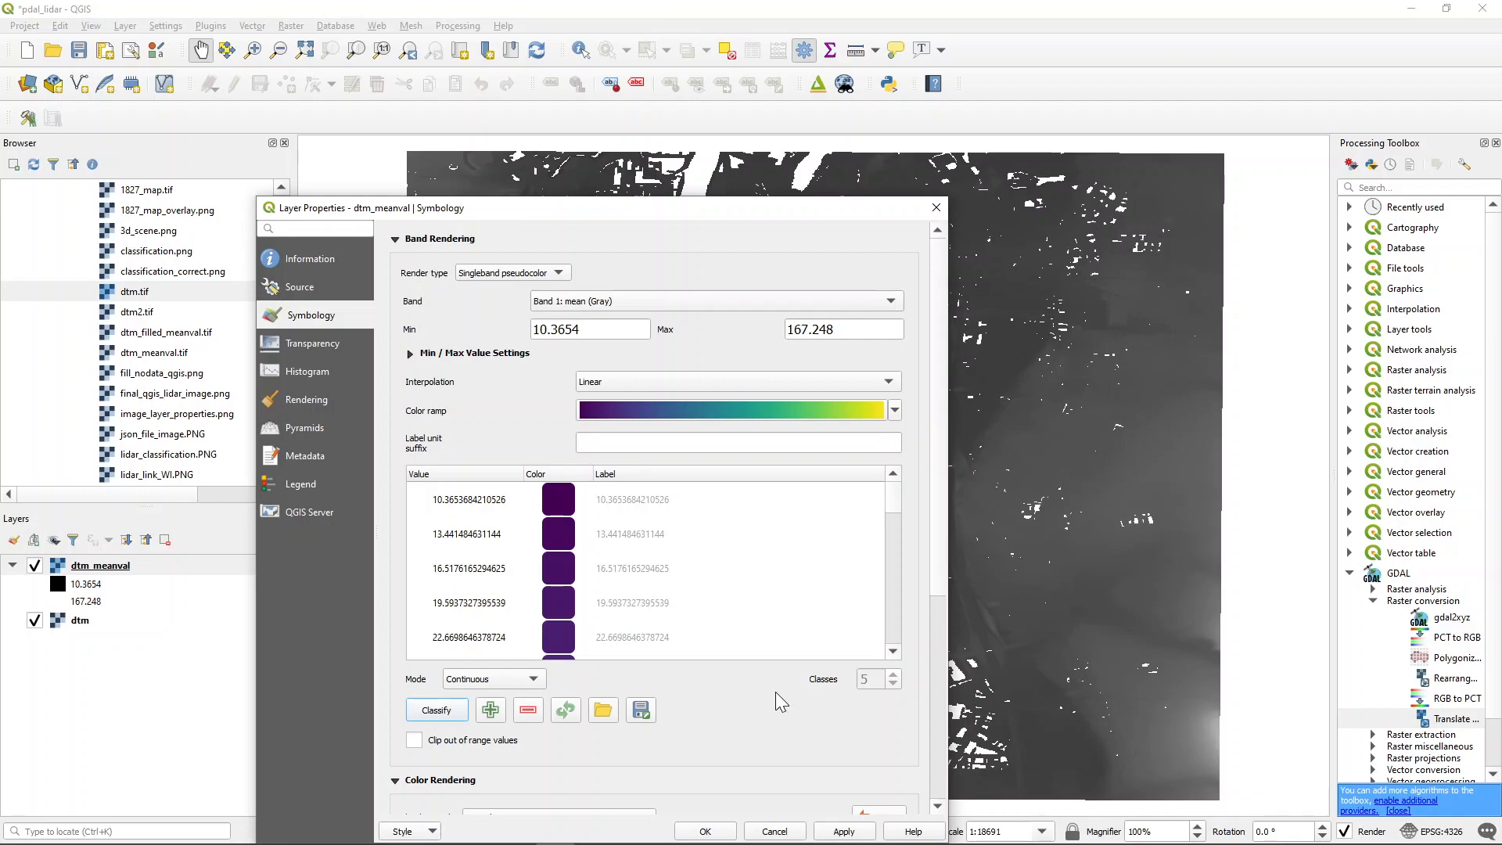
drag(588, 216, 587, 135)
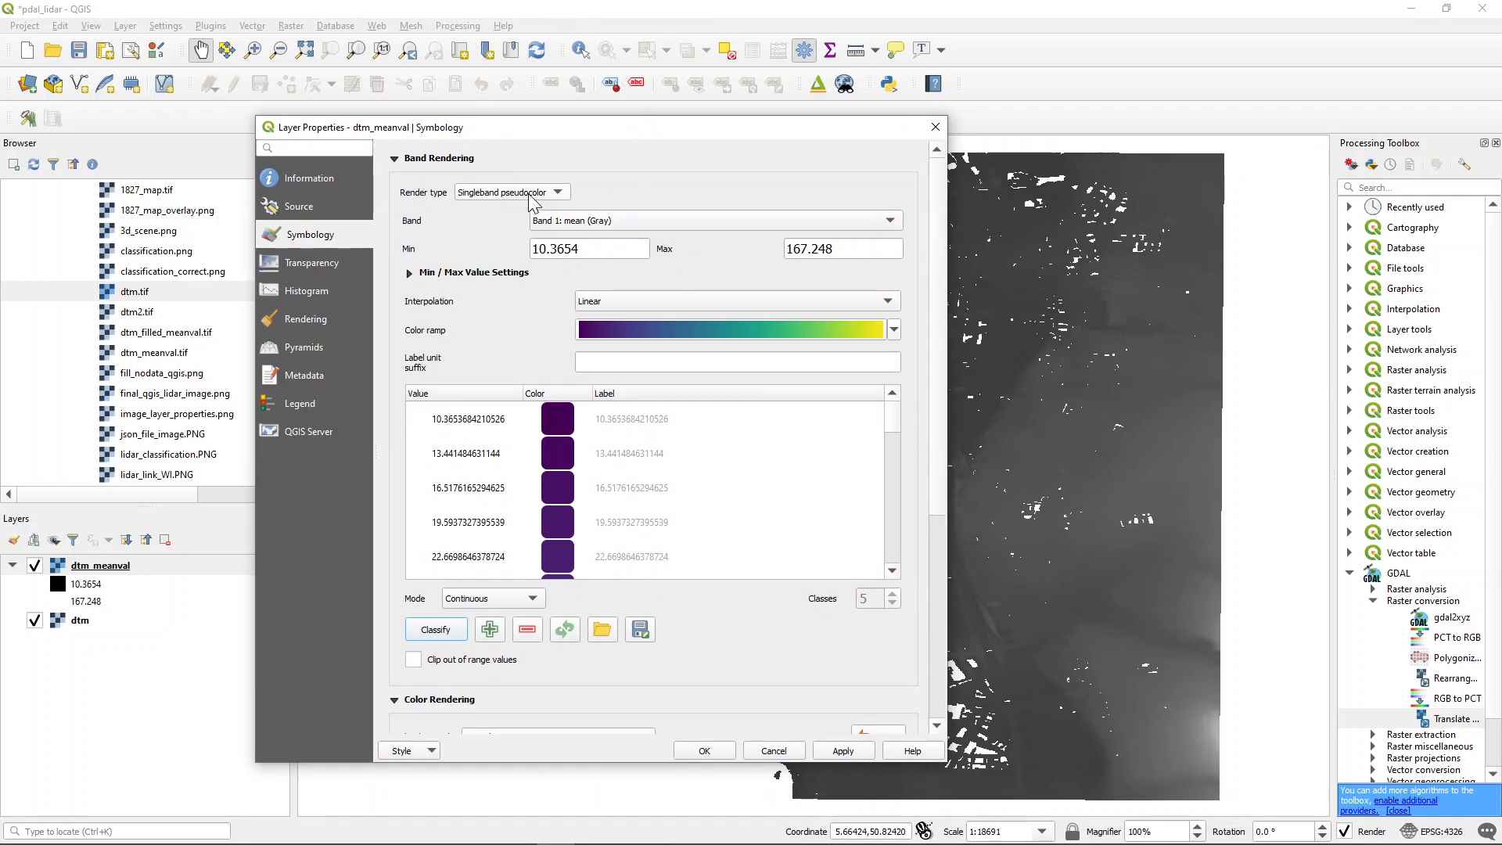
click(894, 329)
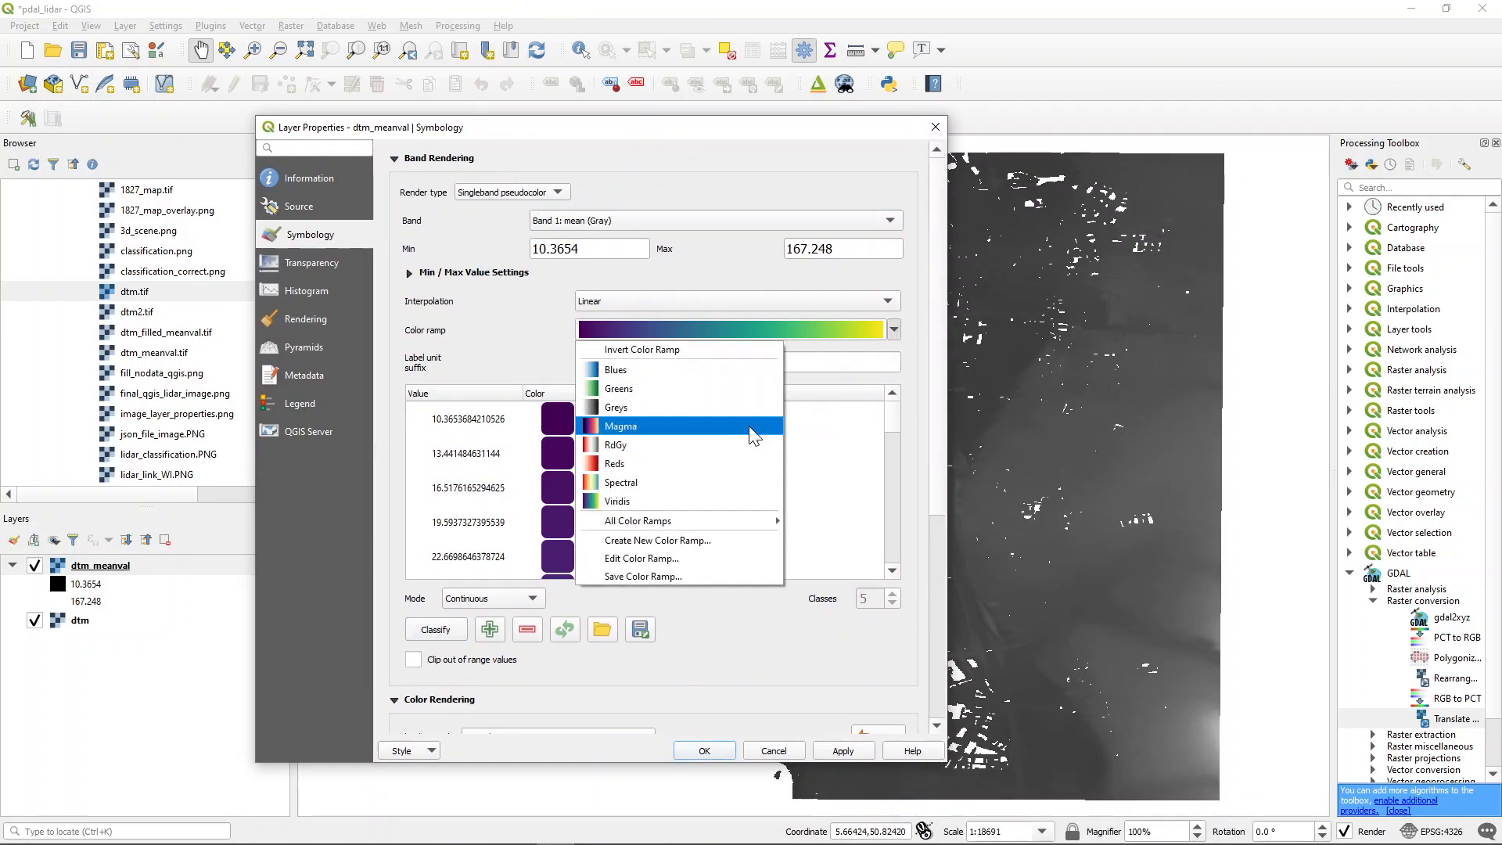
click(653, 501)
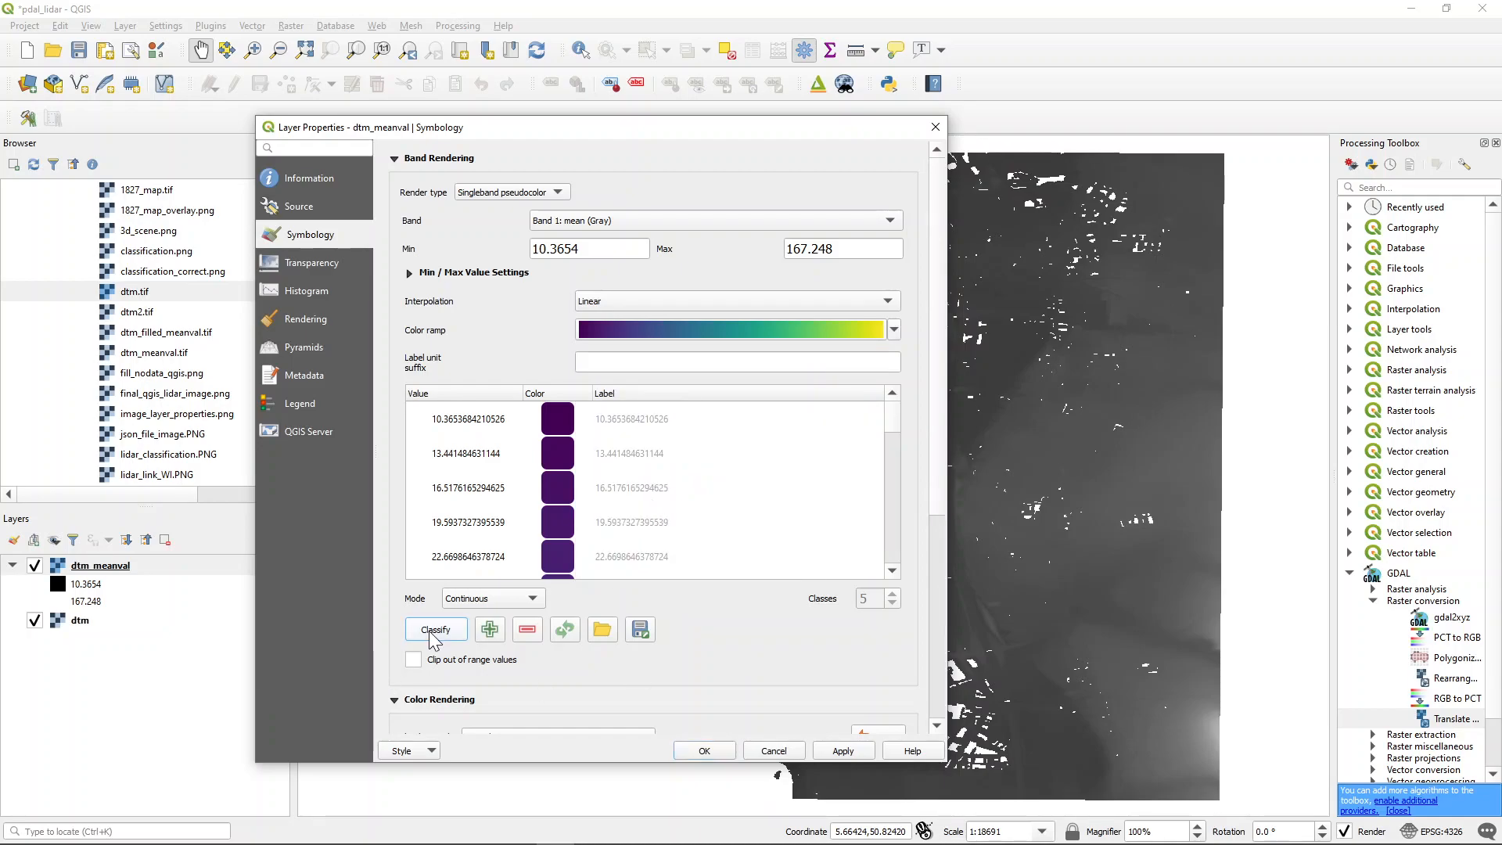
Apply the pseudocolor styling to dtm_meanval and expand its legend to review the class values.
click(704, 750)
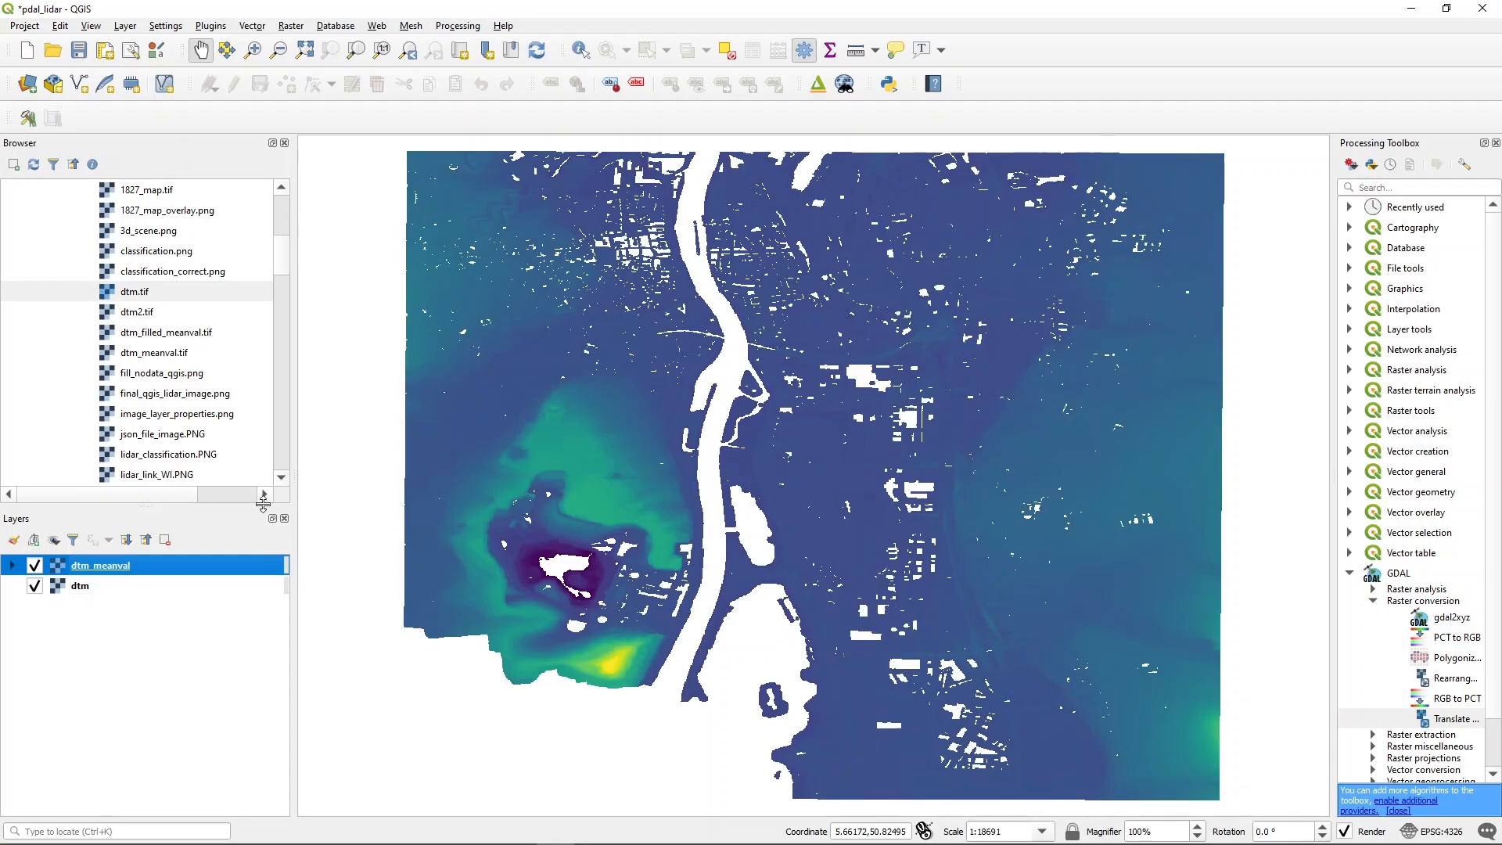
click(12, 565)
scroll(211, 626, down, 3)
scroll(211, 630, up, 3)
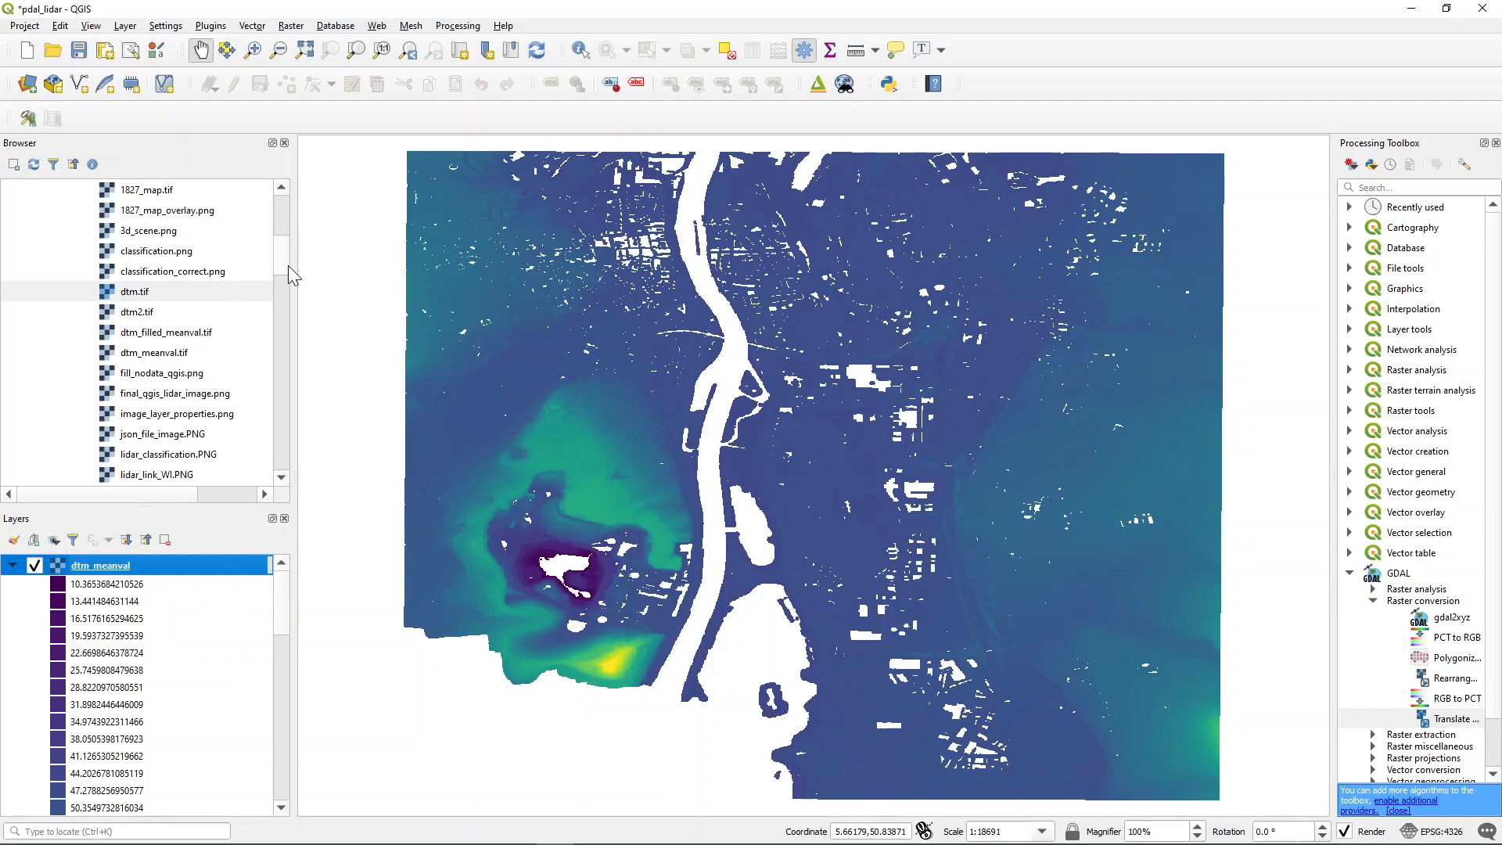
Collapse the Pdal_Lidar and Desktop folders in the file browser tree.
scroll(282, 262, up, 4)
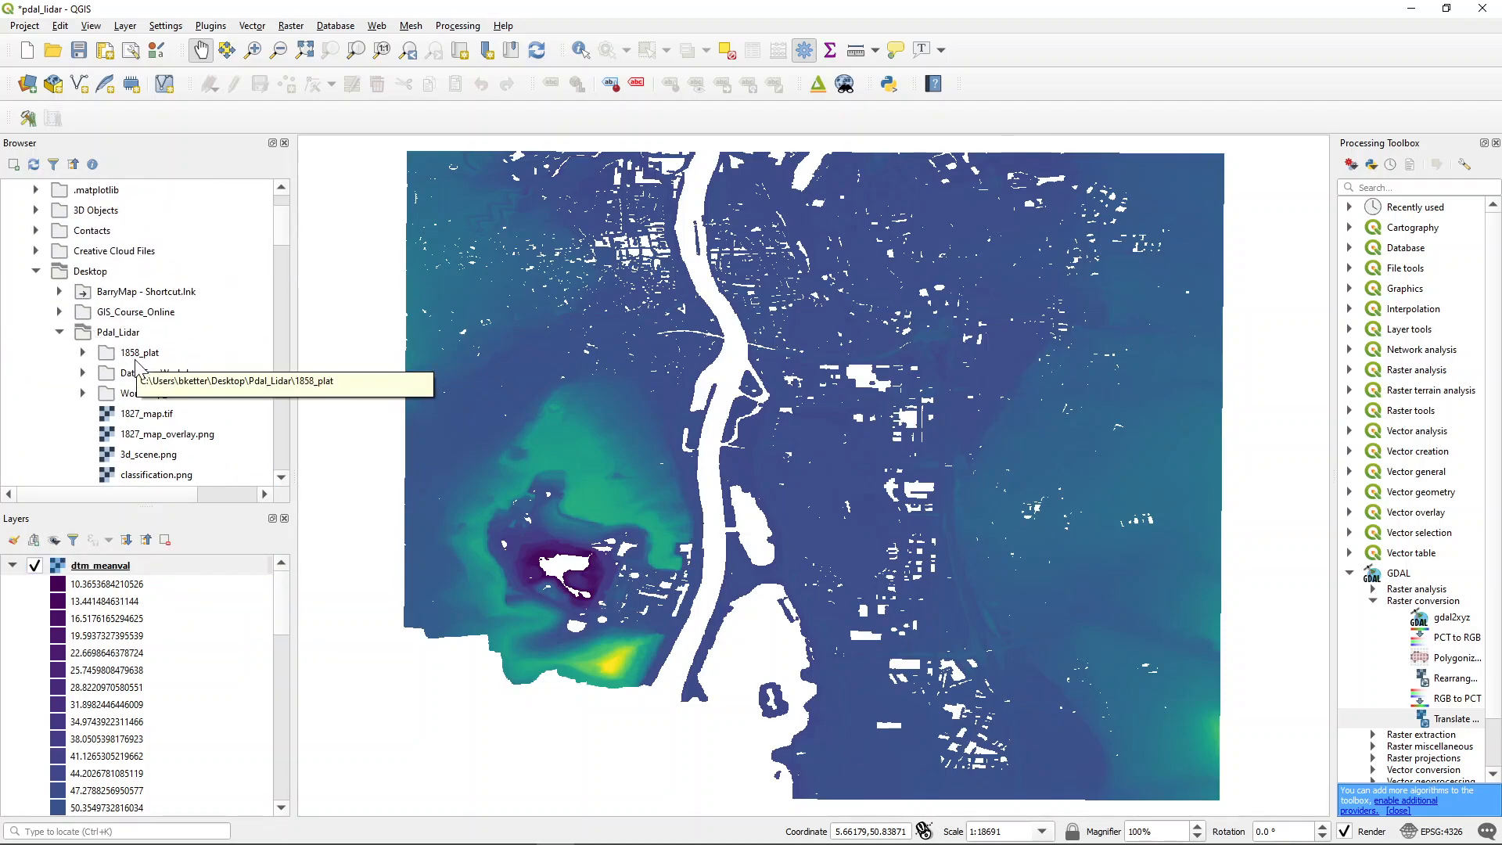
click(59, 331)
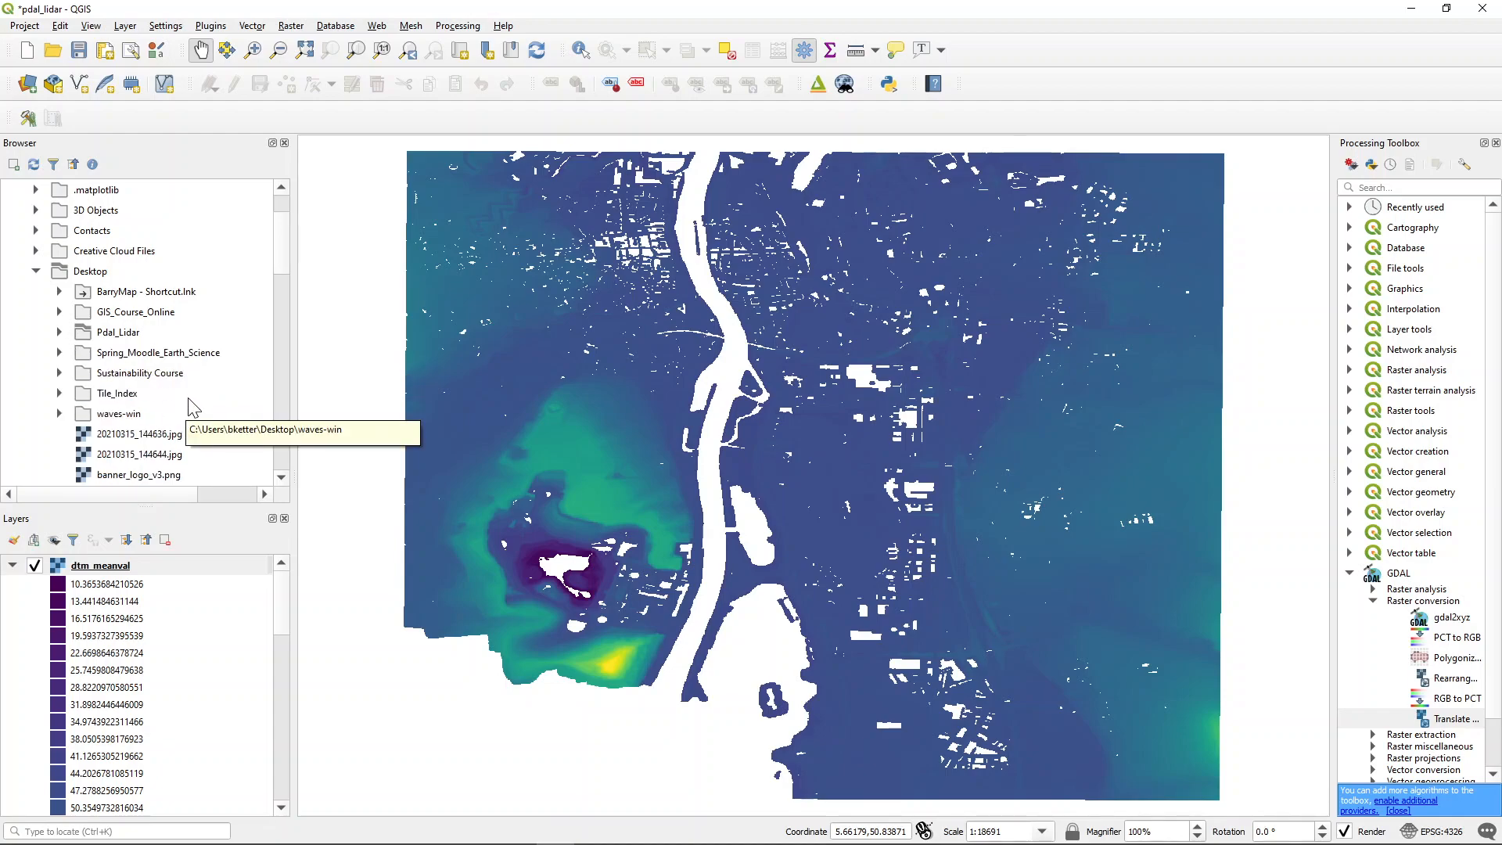
click(36, 270)
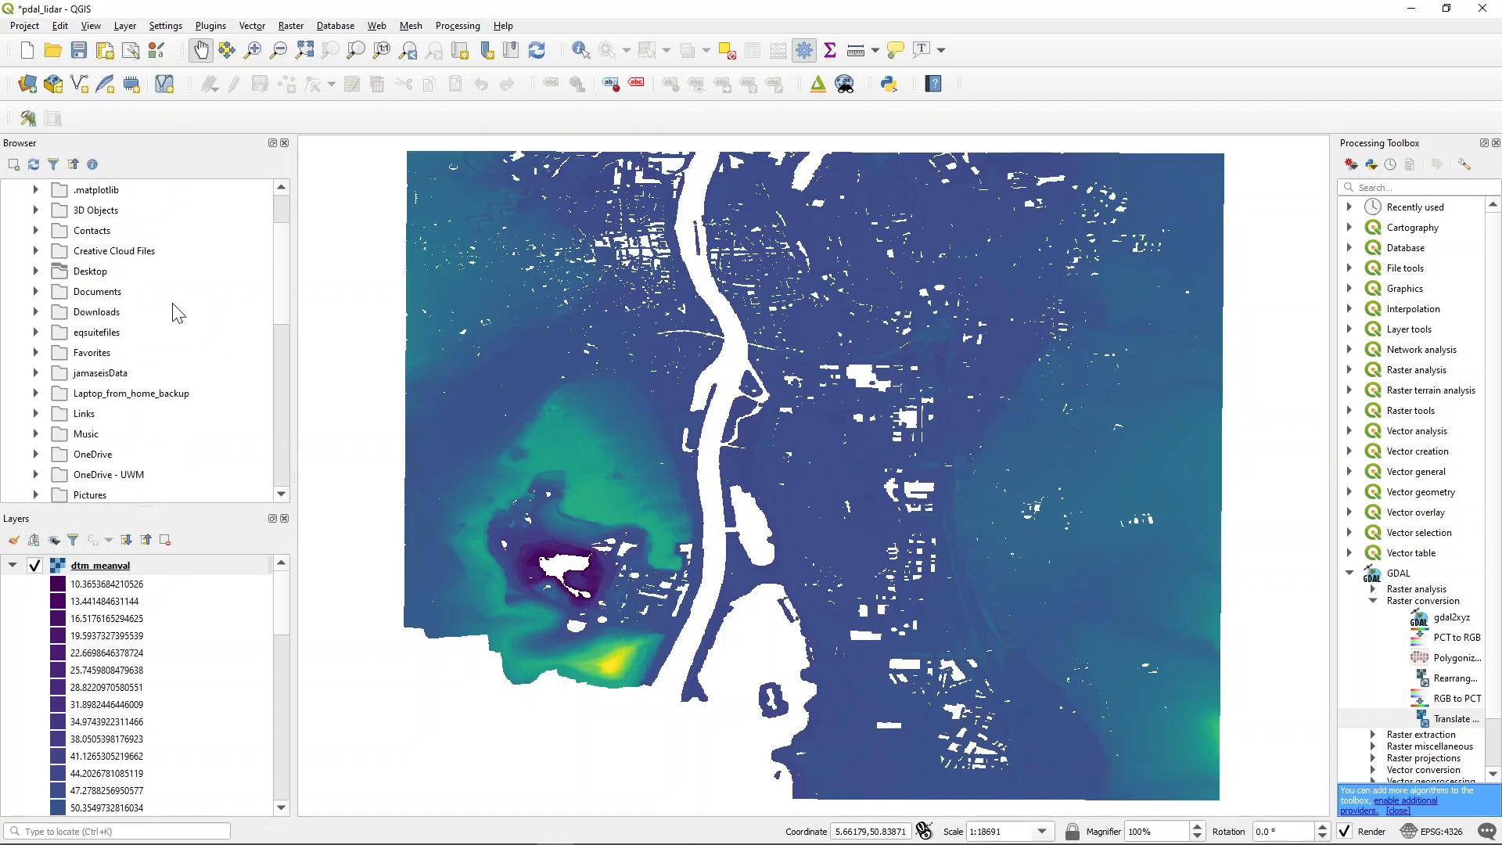
Open the Data Source Manager, look through the vector, GeoPackage and PostgreSQL sources, and return to its browser.
click(28, 85)
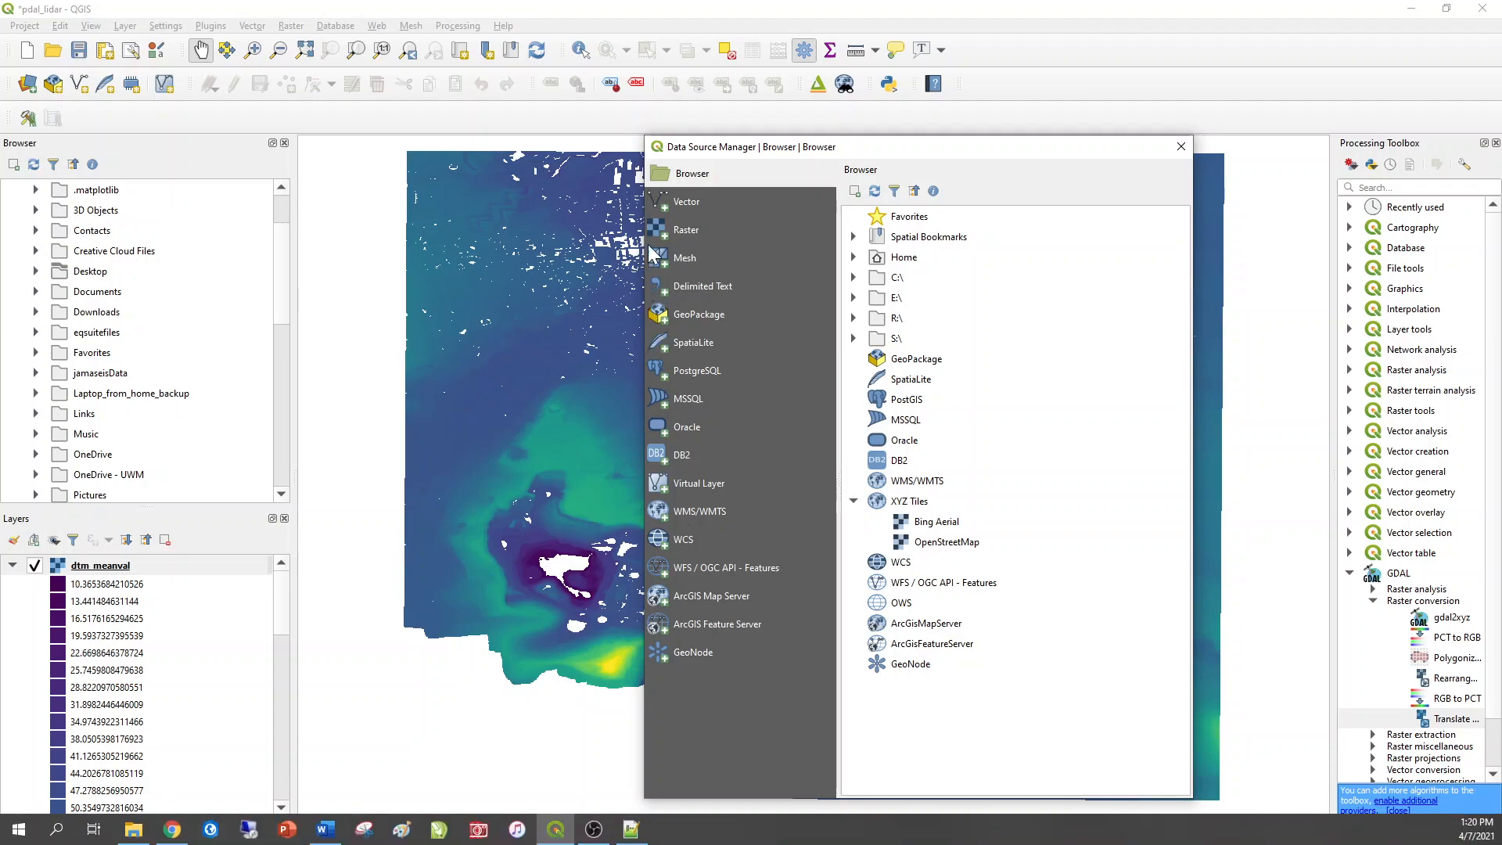
click(674, 207)
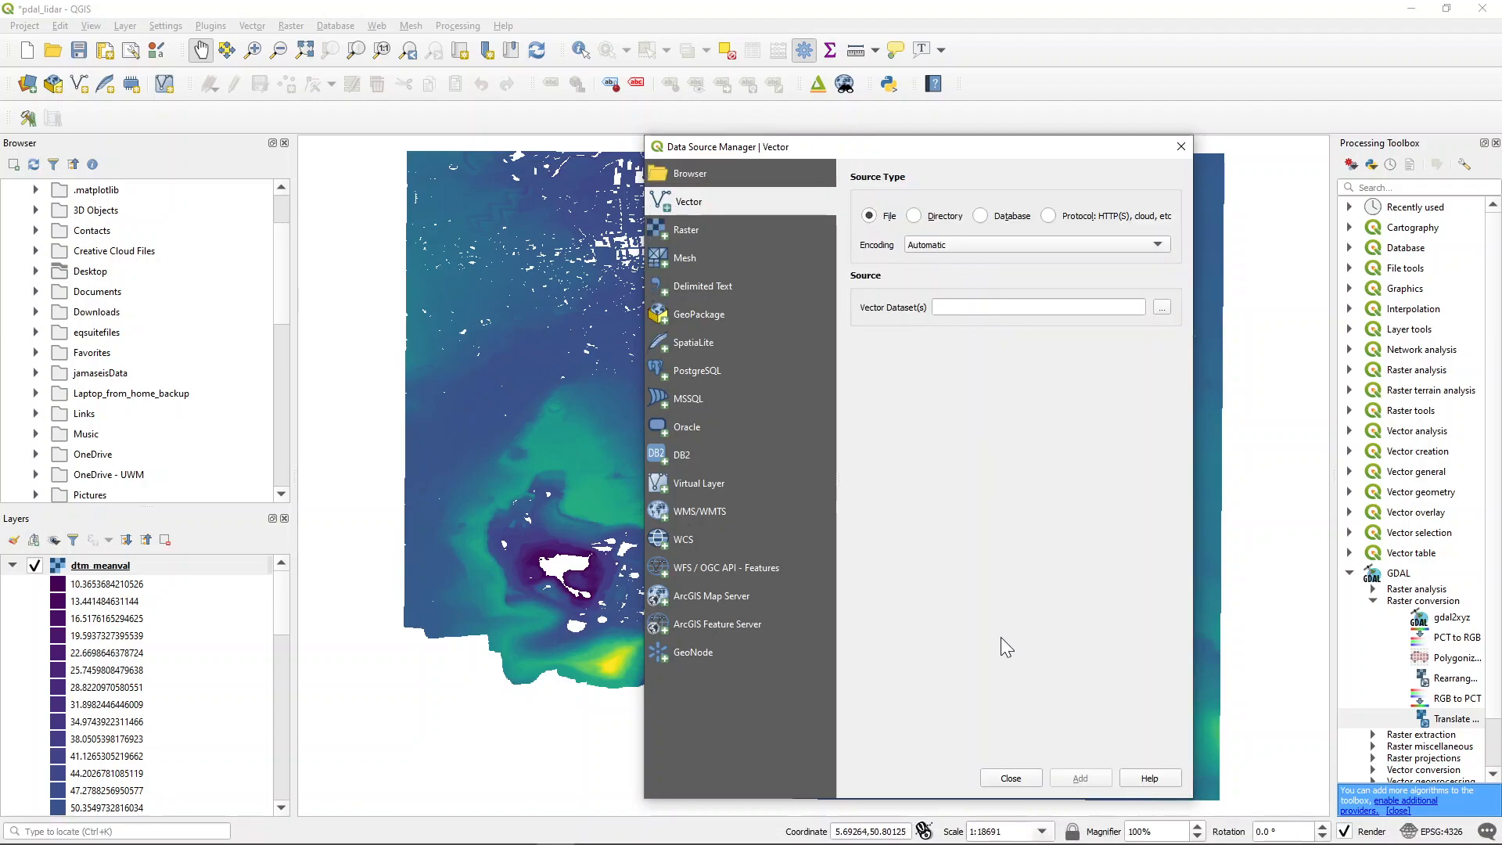
click(687, 319)
click(695, 368)
click(681, 179)
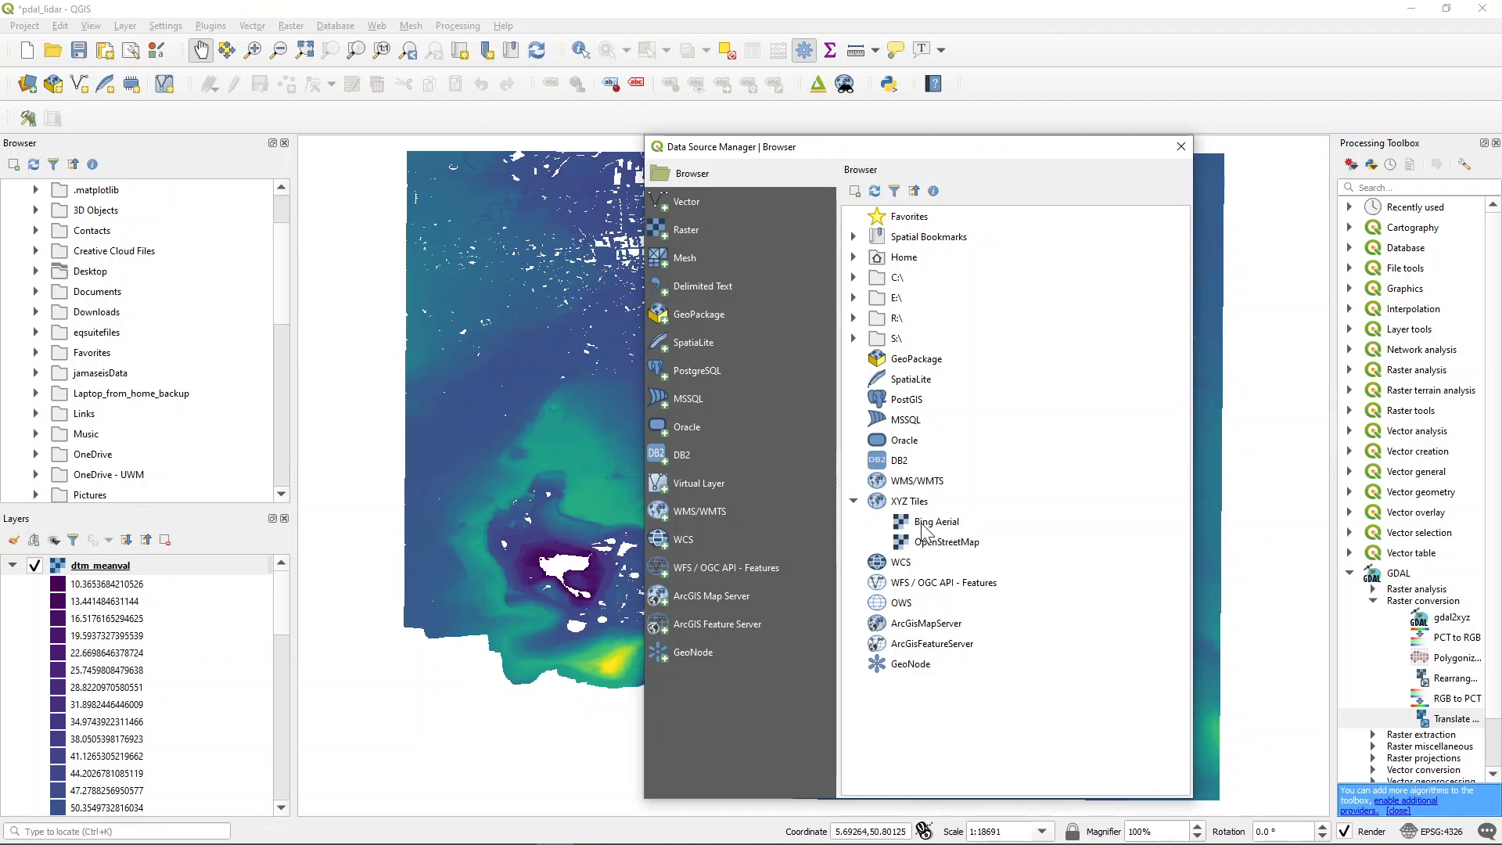
Open the Bing Aerial XYZ tile connection for editing, examine its name and URL, and close the connection details.
right_click(900, 502)
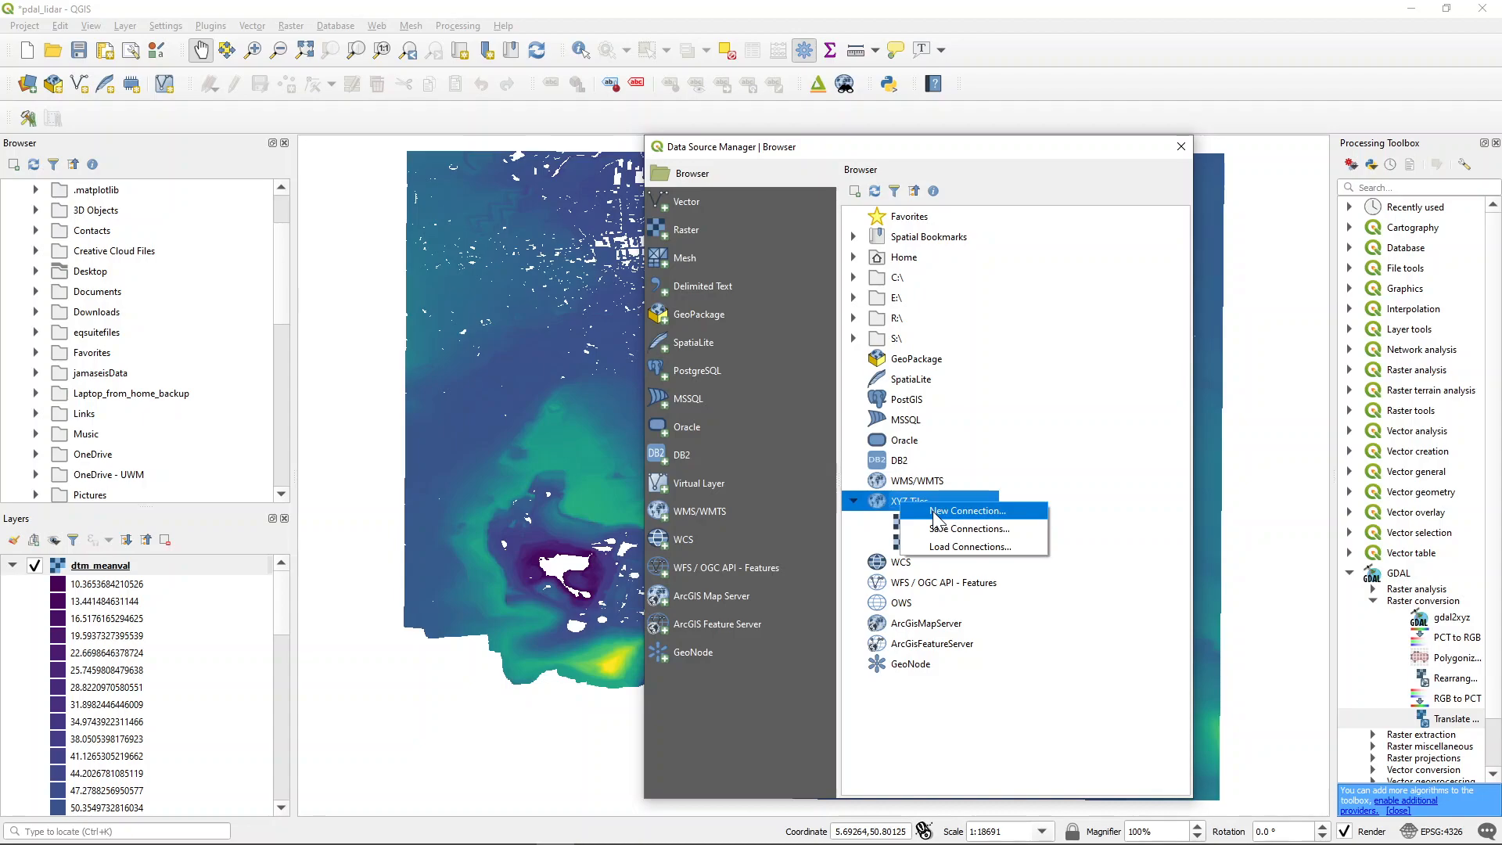
key(Escape)
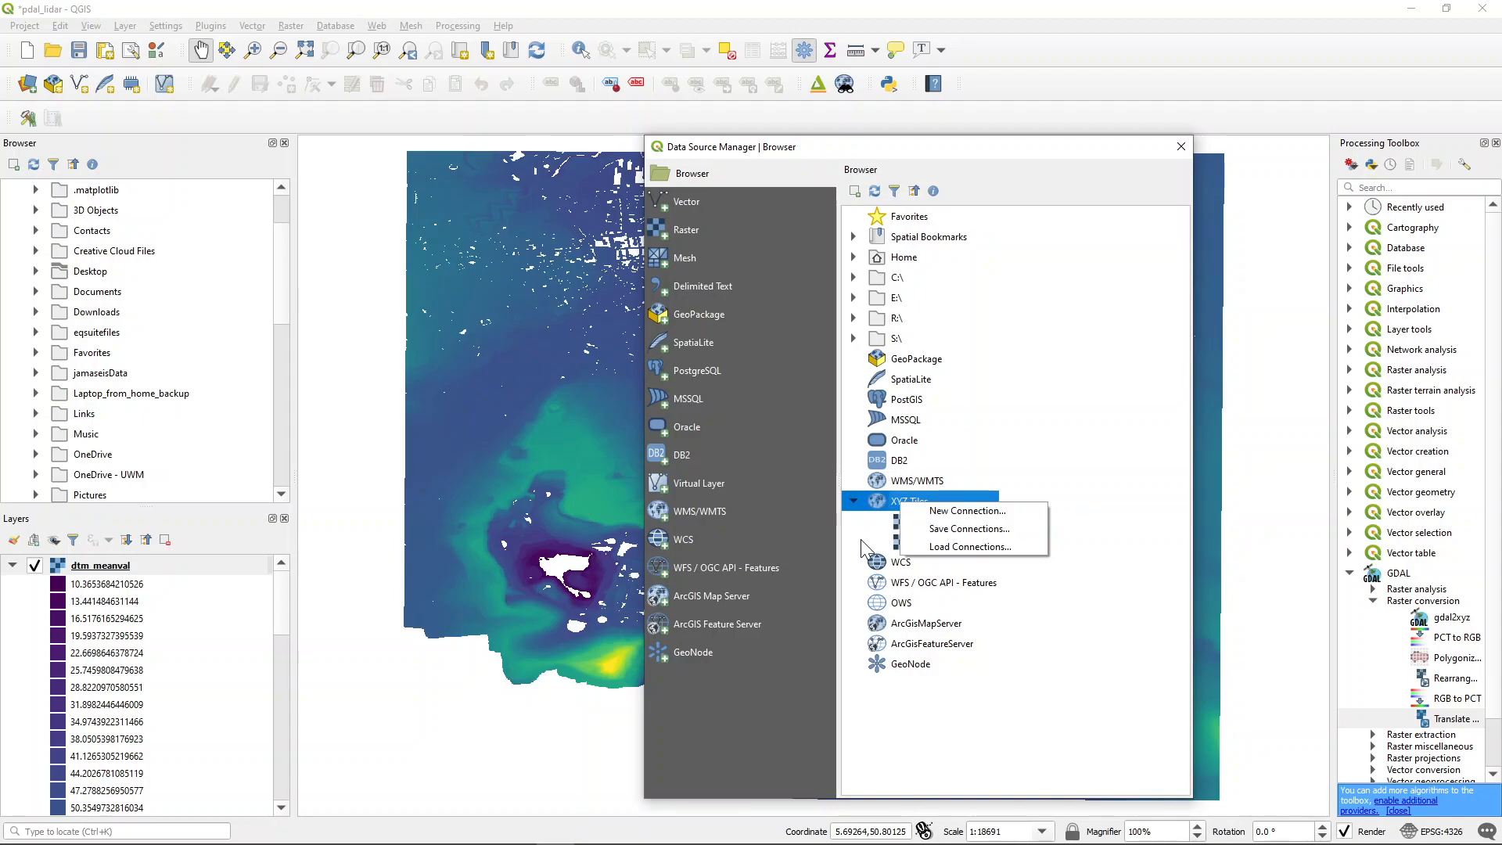
right_click(916, 523)
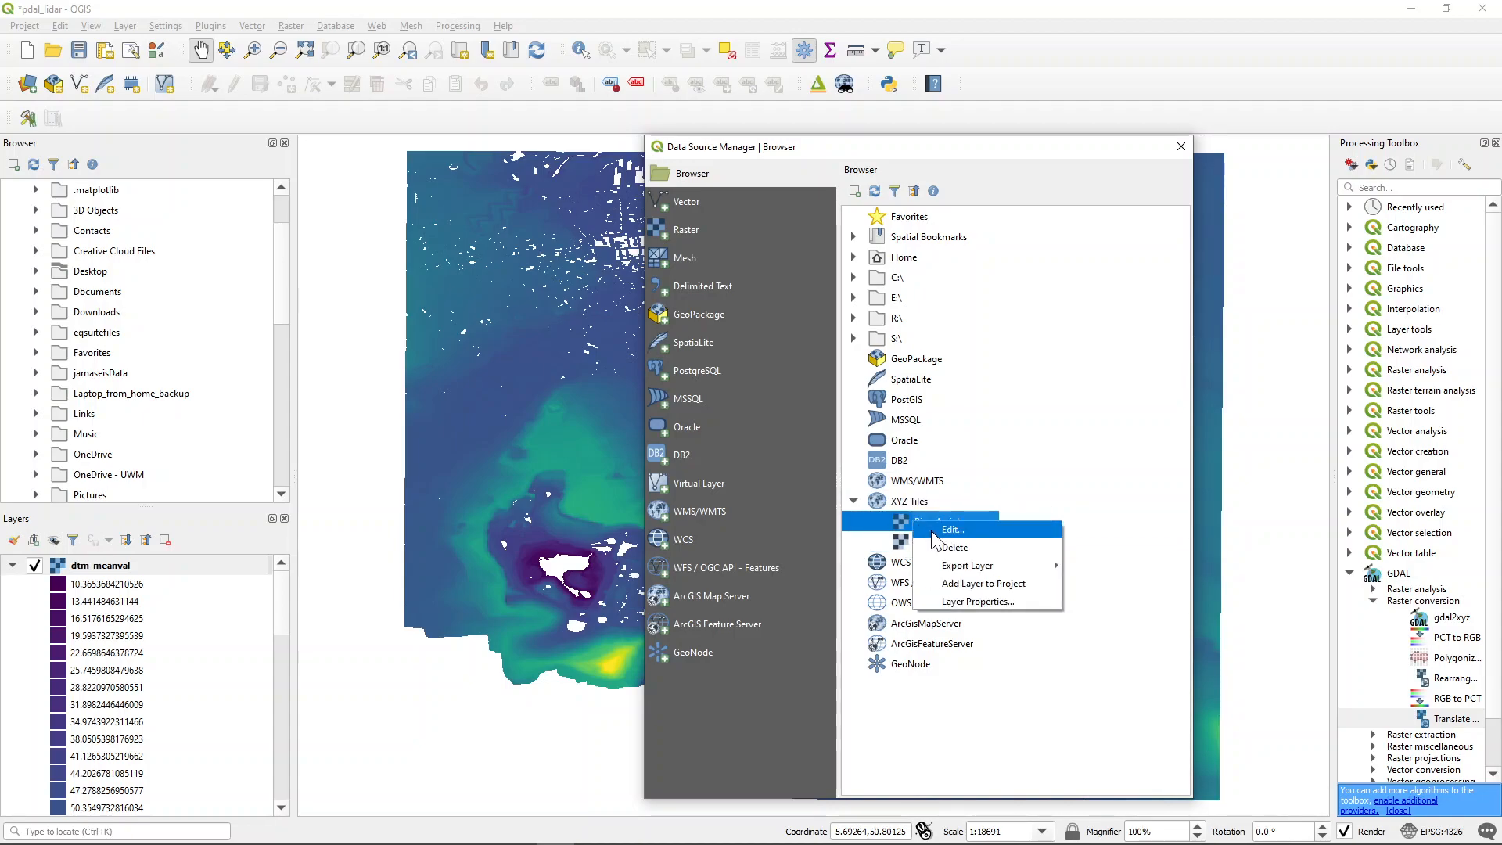
click(943, 532)
drag(269, 292, 613, 186)
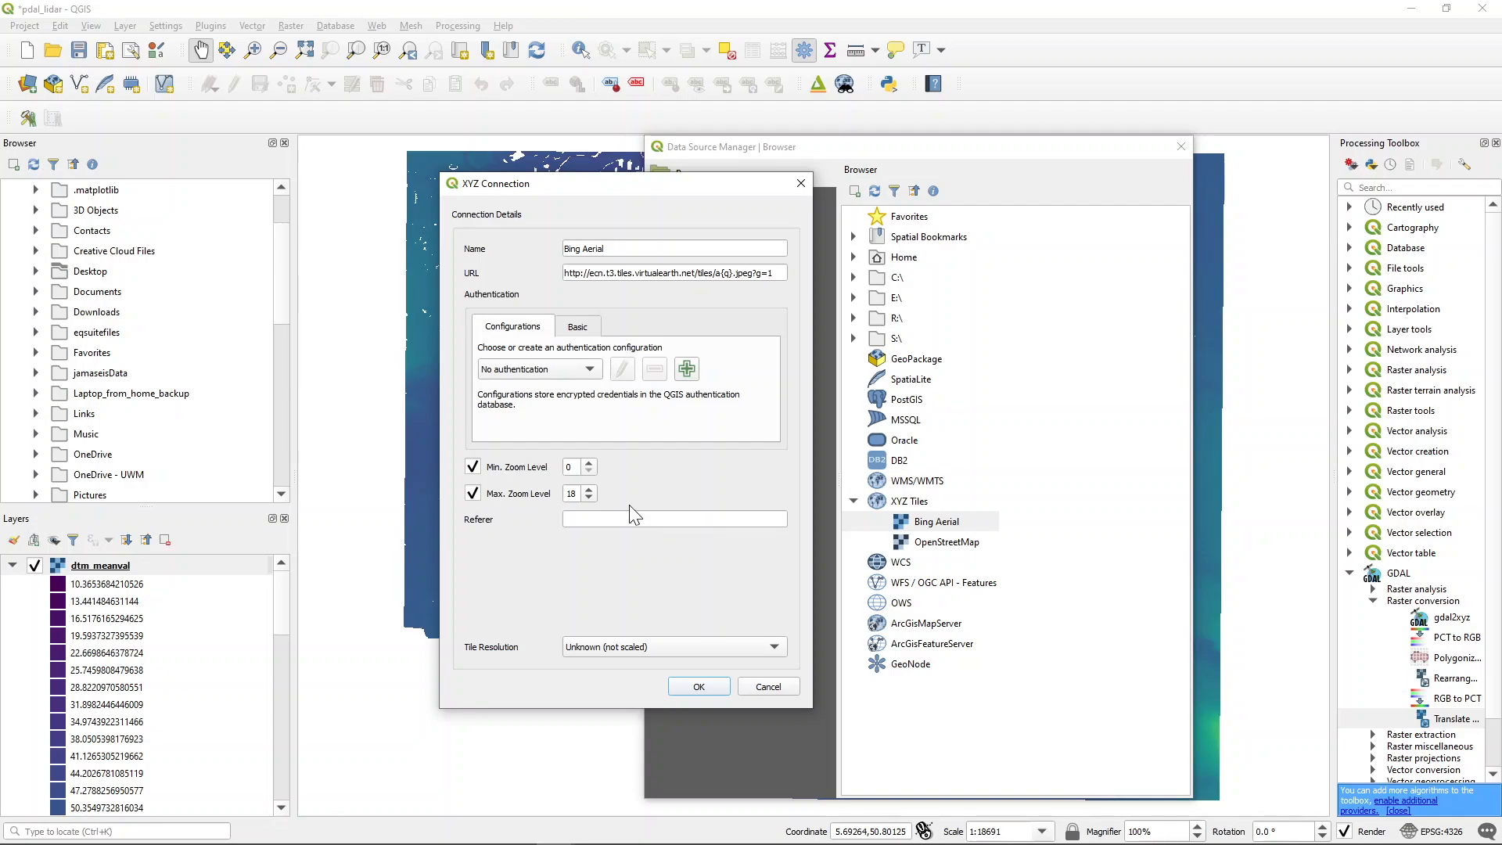
drag(617, 249, 560, 249)
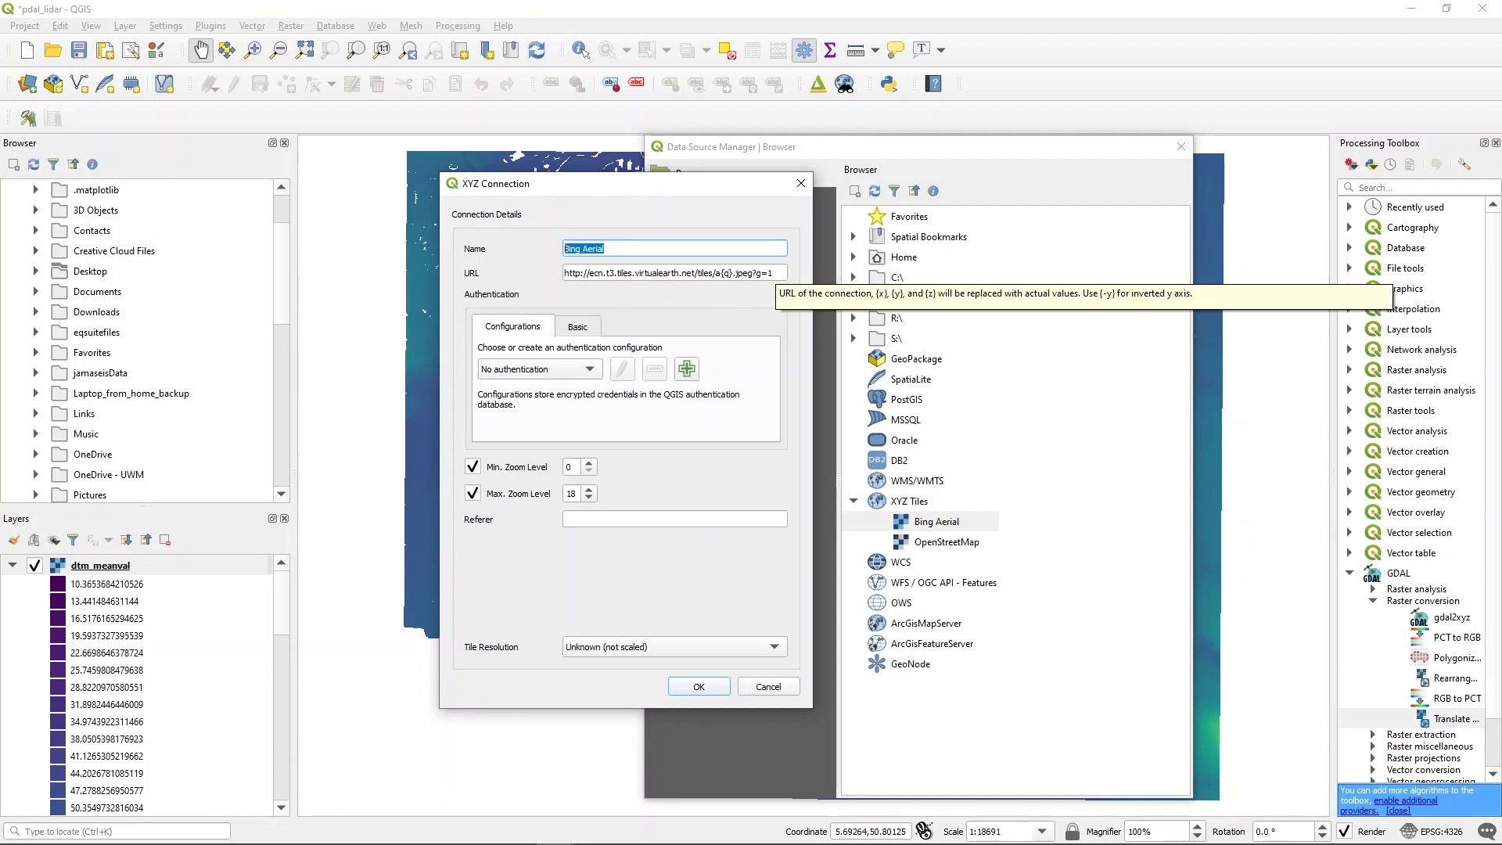
key(Tab)
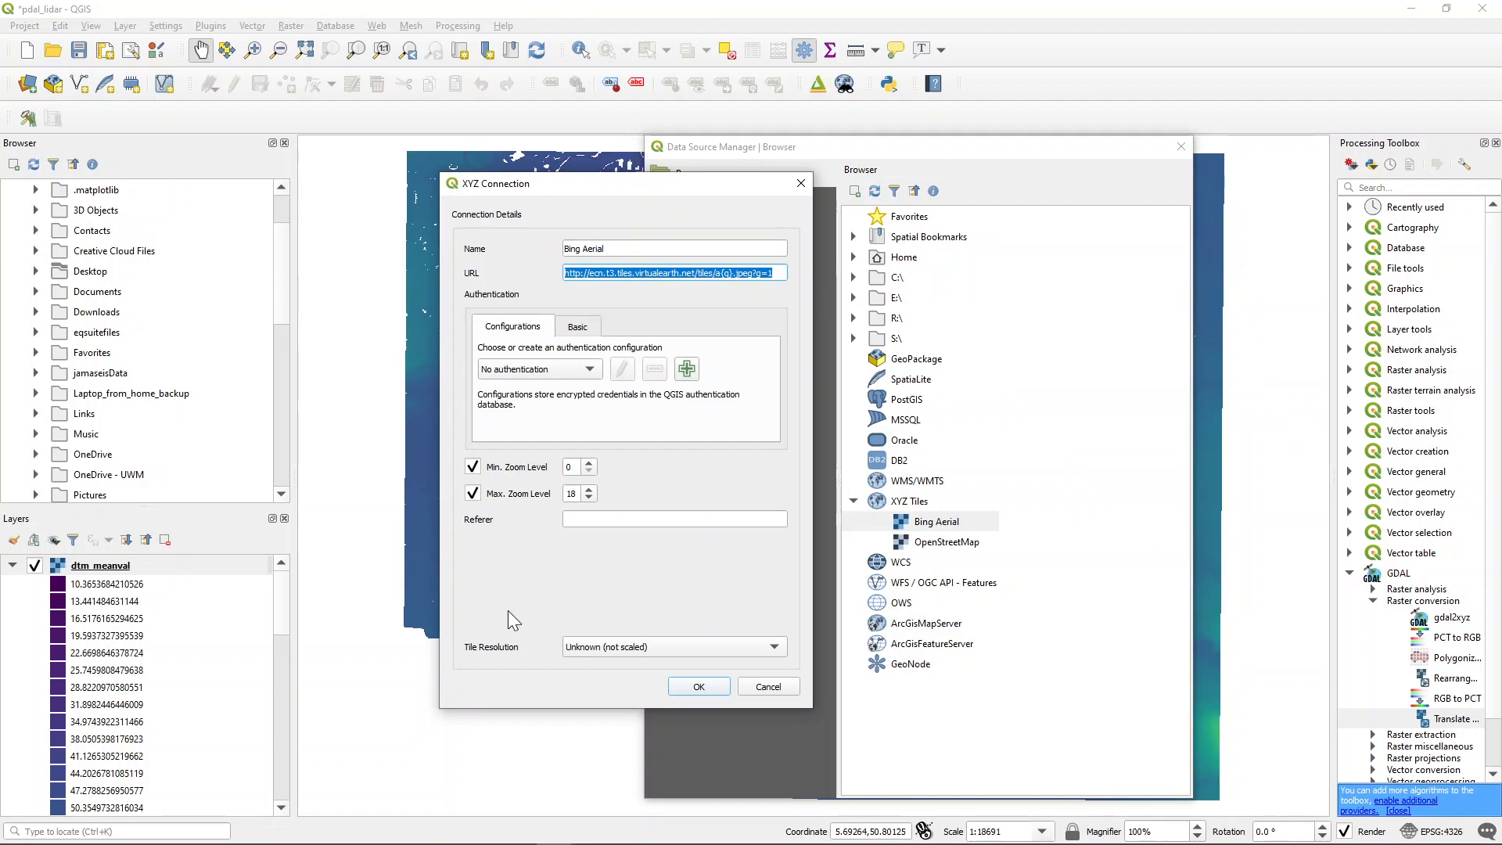
click(691, 691)
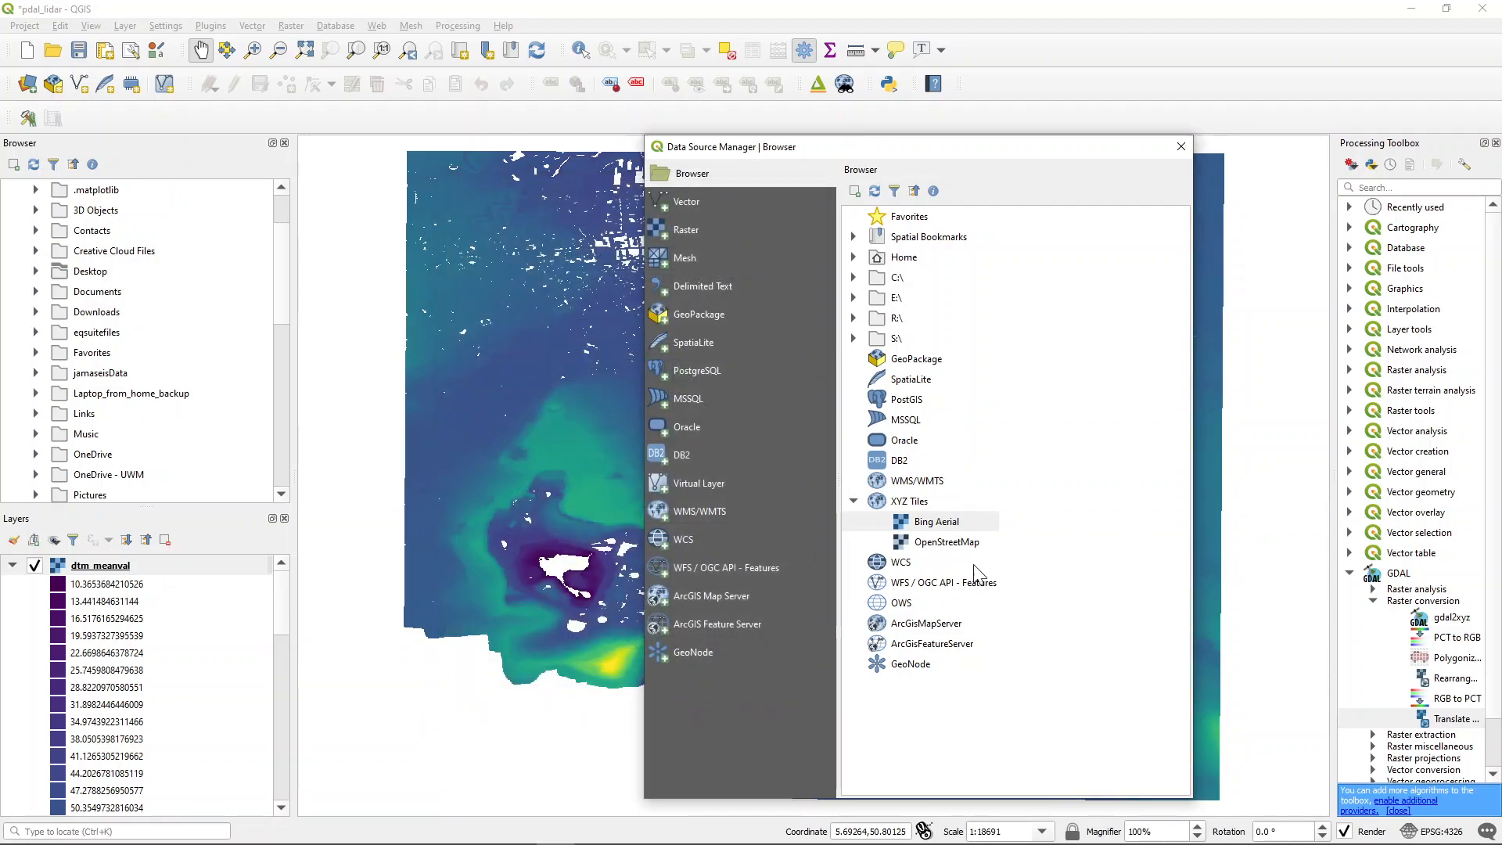
Reopen the Bing Aerial connection details to check the full tile URL, and leave without making changes.
click(922, 524)
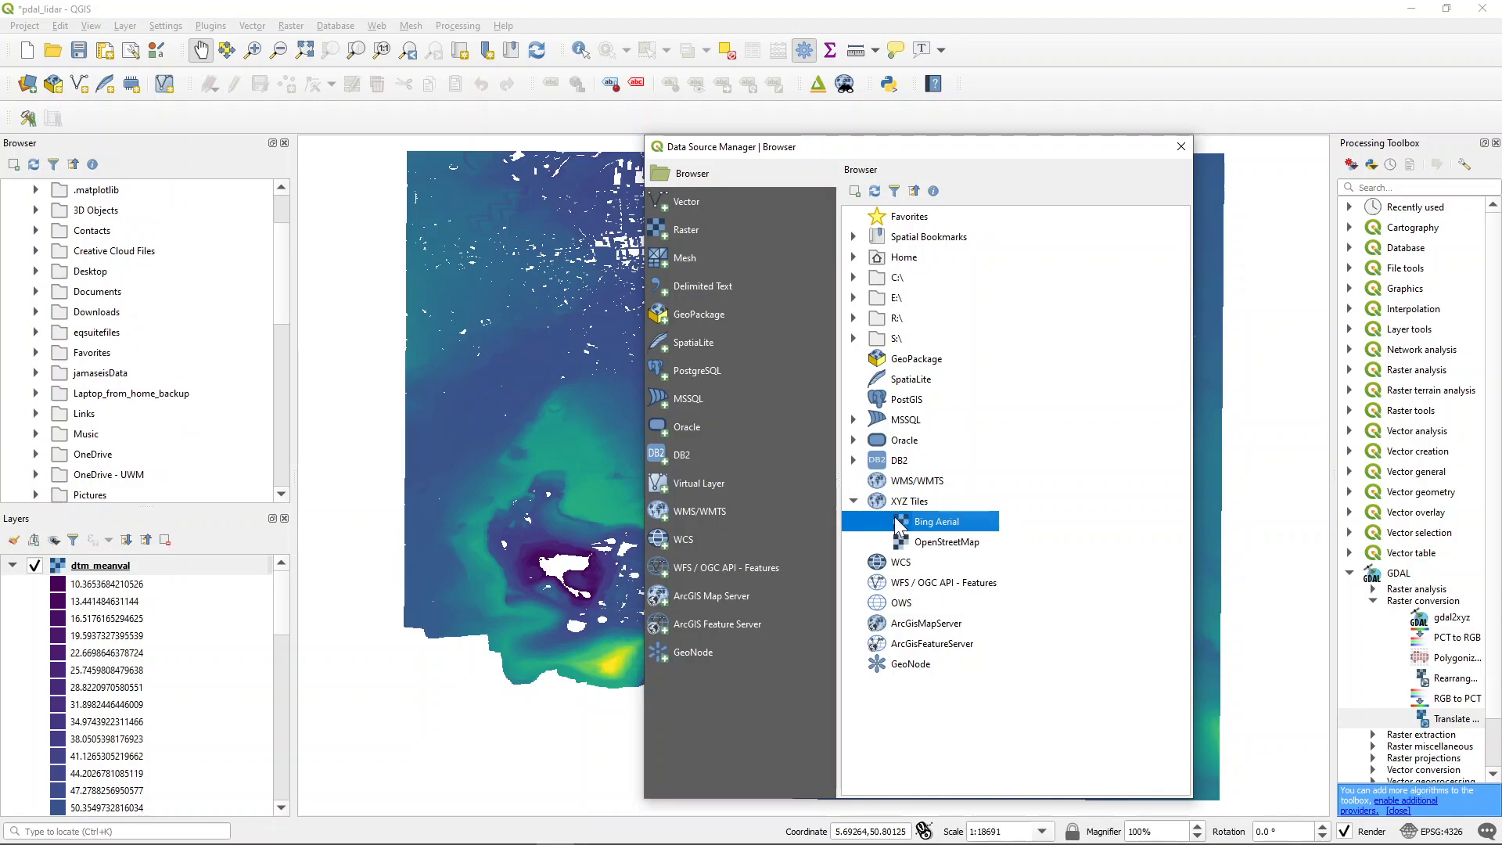
right_click(901, 529)
click(939, 544)
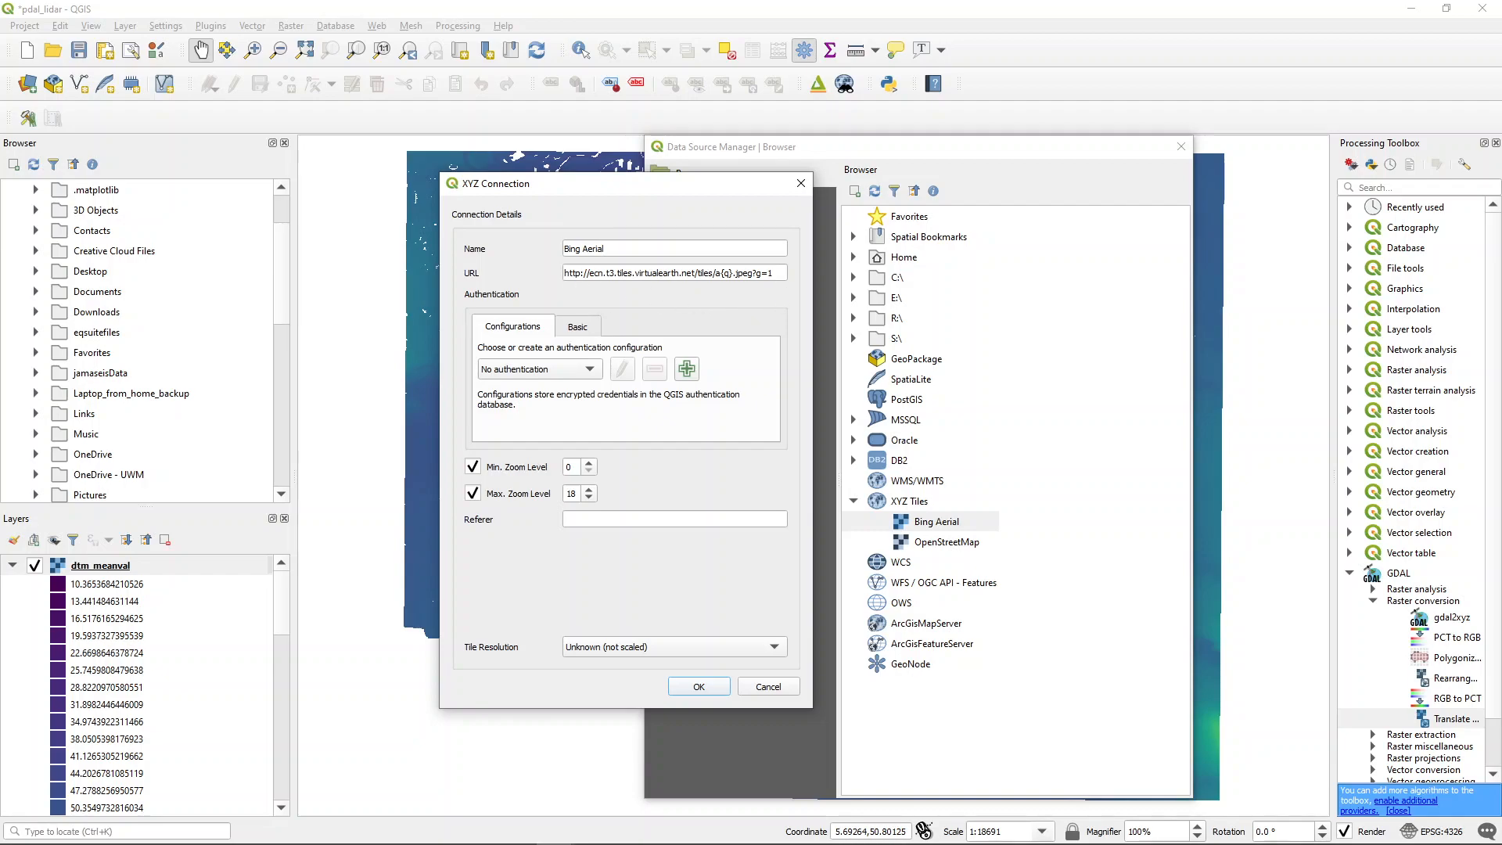
triple_click(675, 273)
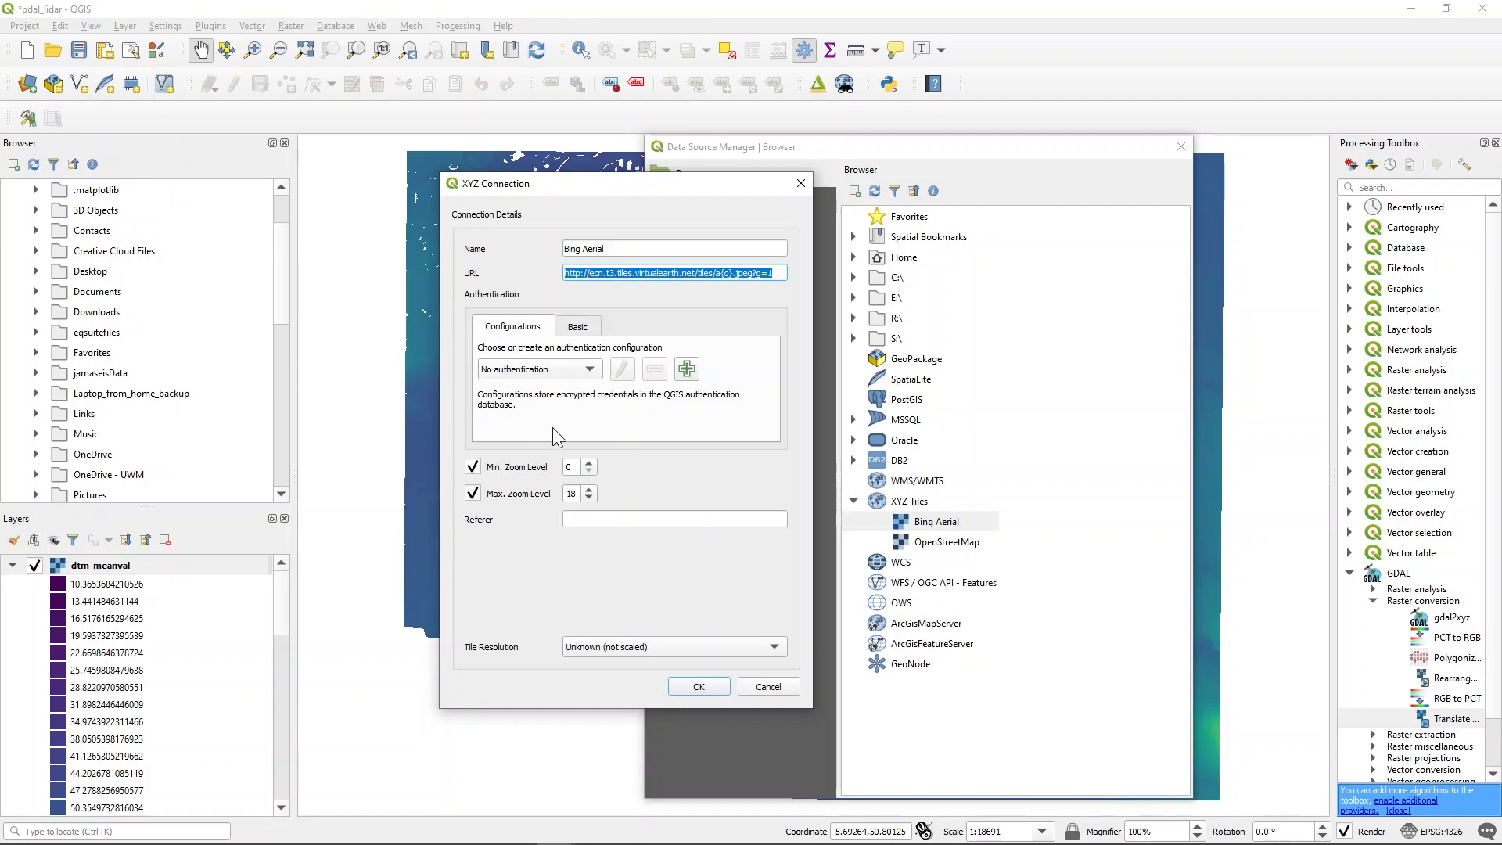
click(766, 686)
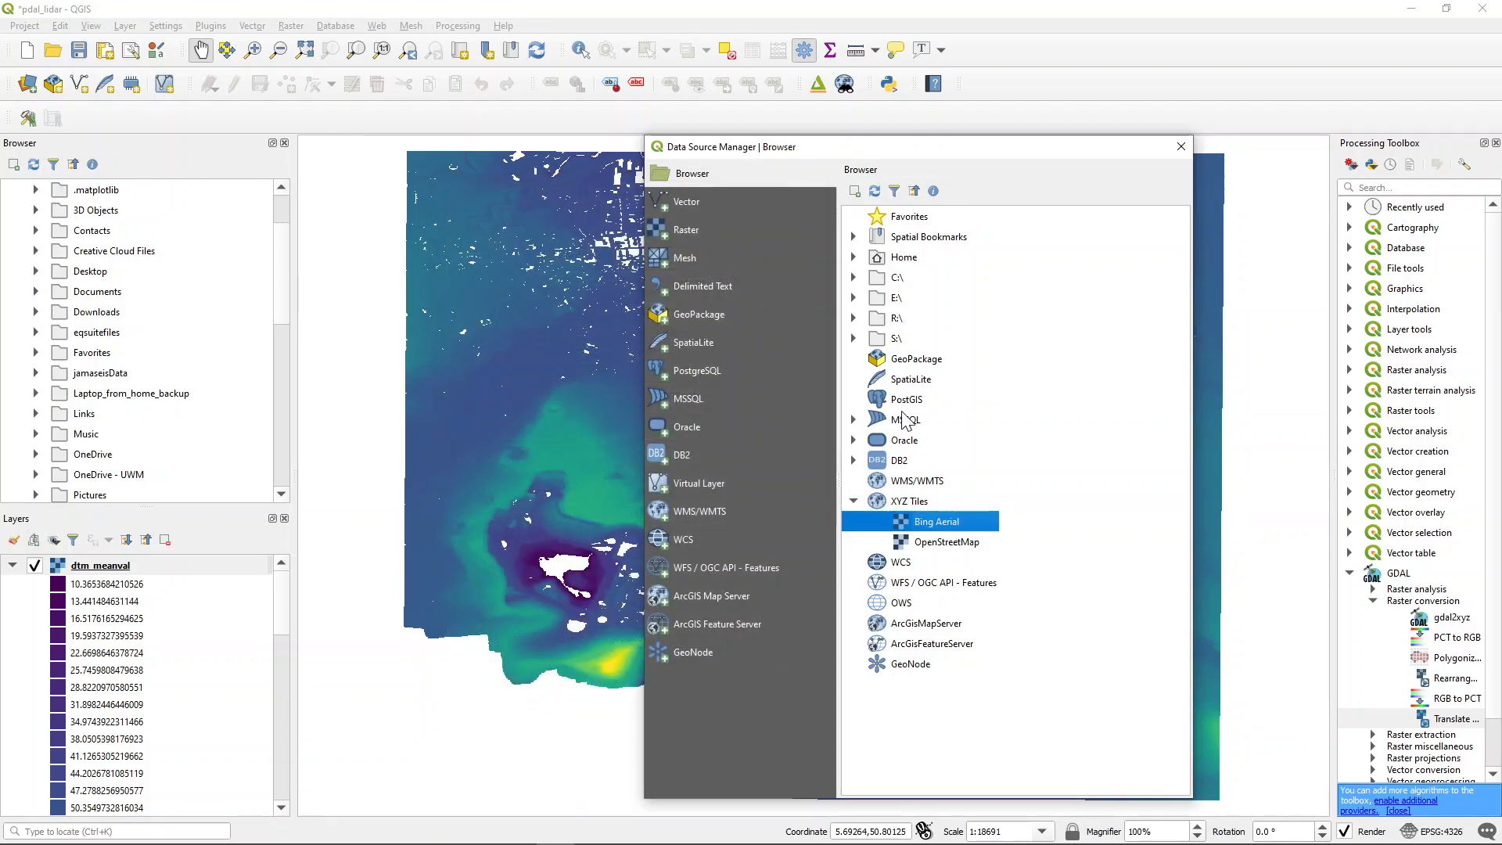
Add the Bing Aerial tile layer to the project and place dtm_meanval above it in the layer order.
click(855, 194)
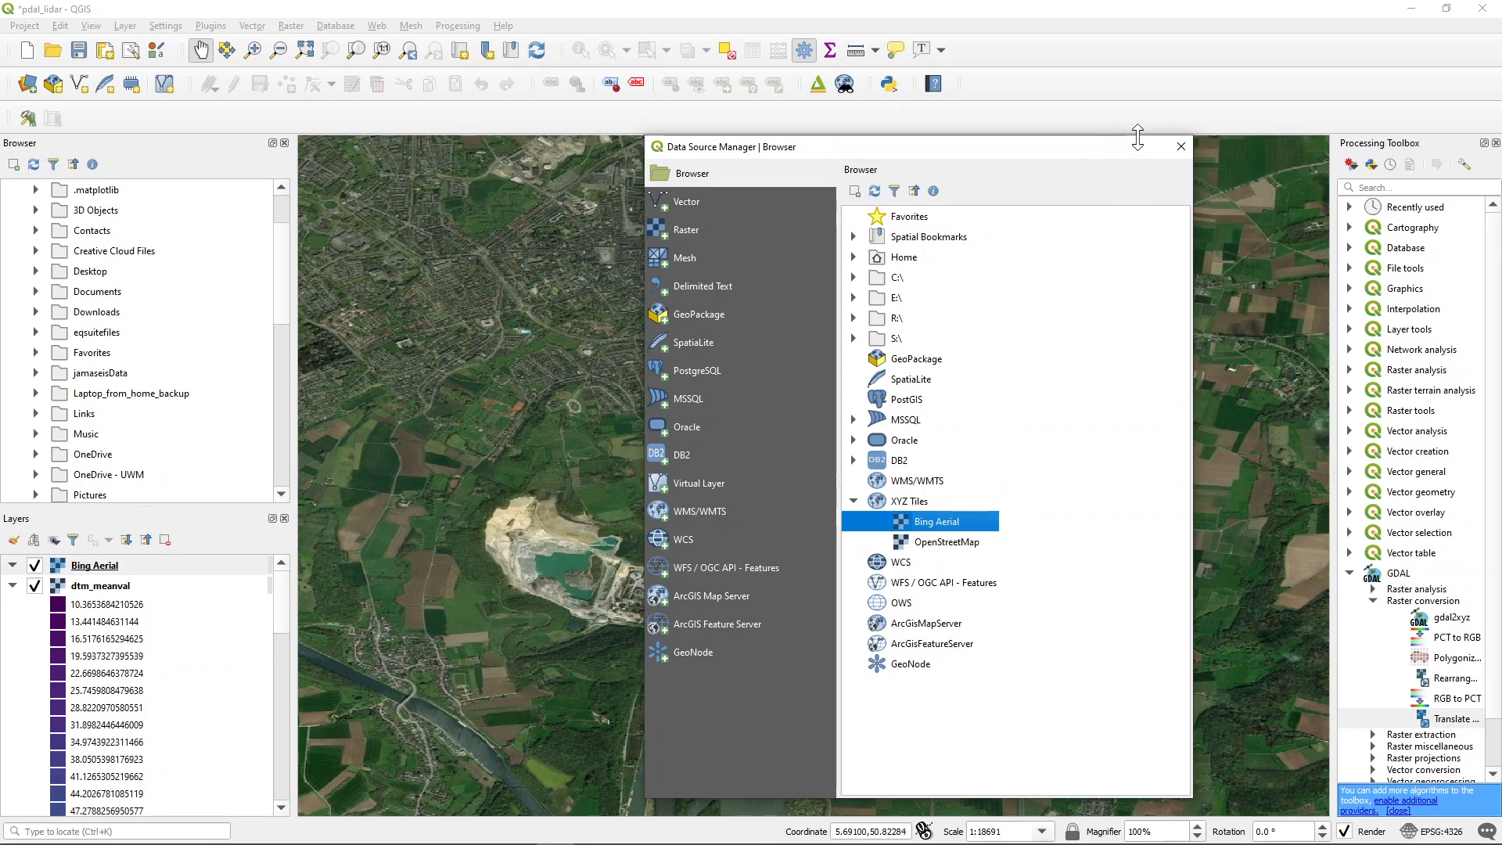
click(1180, 146)
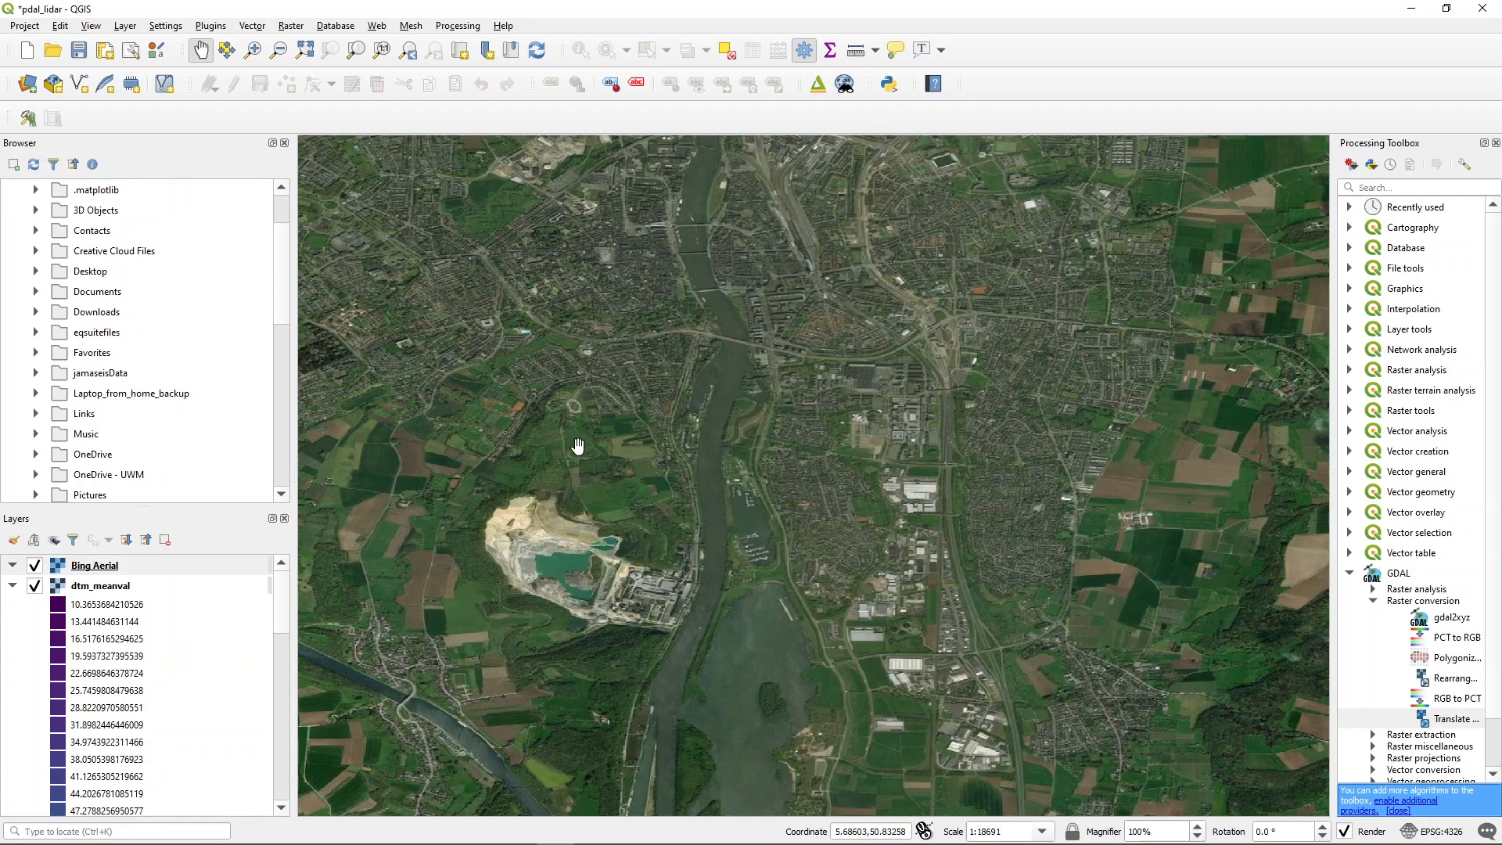
click(13, 588)
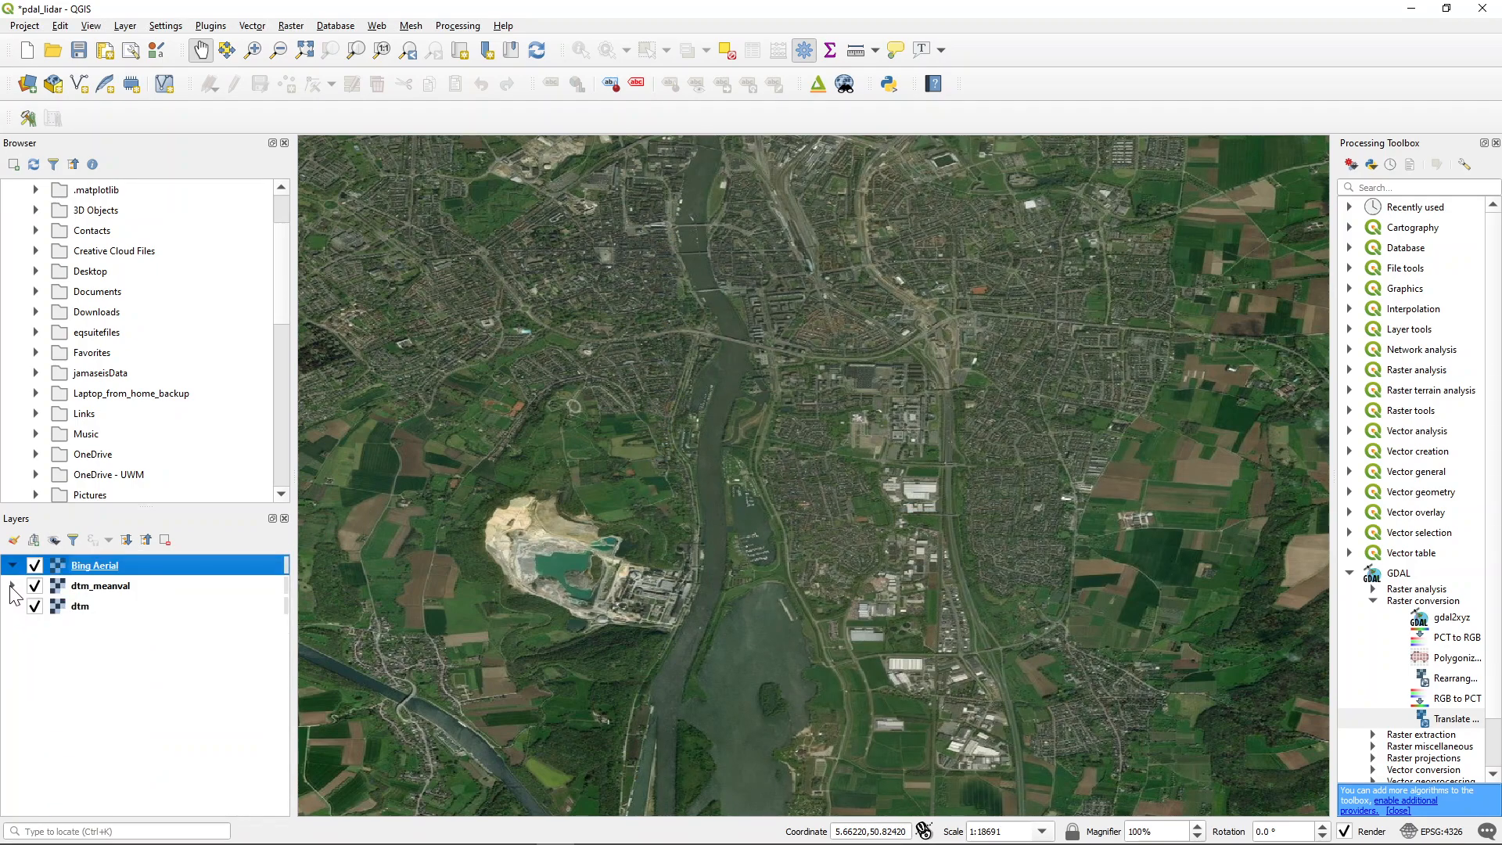
click(105, 593)
mouse_move(100, 585)
mouse_down()
mouse_move(114, 558)
mouse_move(99, 602)
mouse_up()
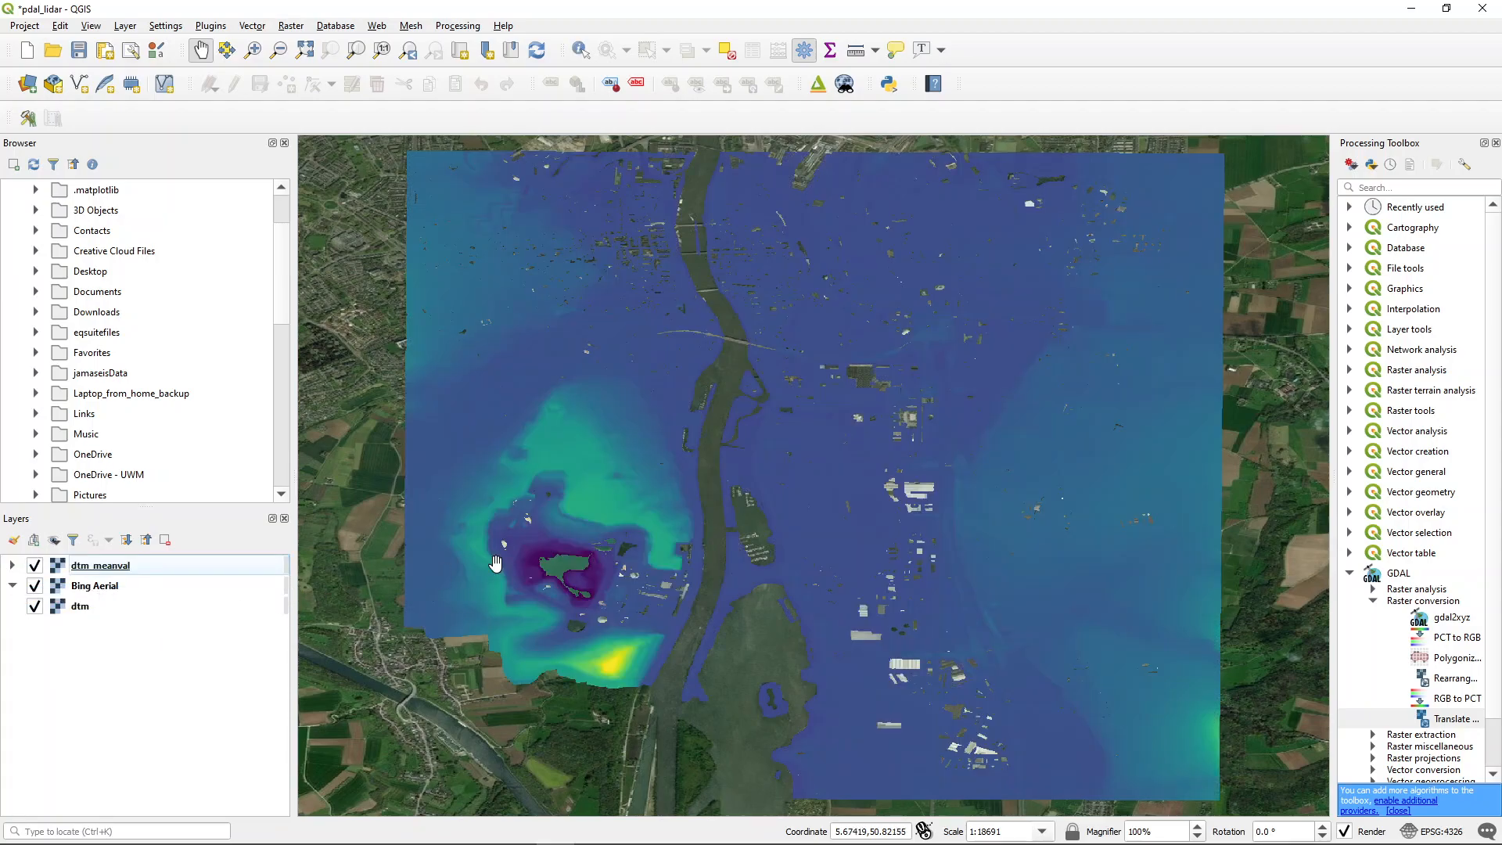
Toggle the dtm_meanval layer's visibility repeatedly to compare the terrain raster with the aerial imagery, leaving it shown.
scroll(638, 540, down, 1)
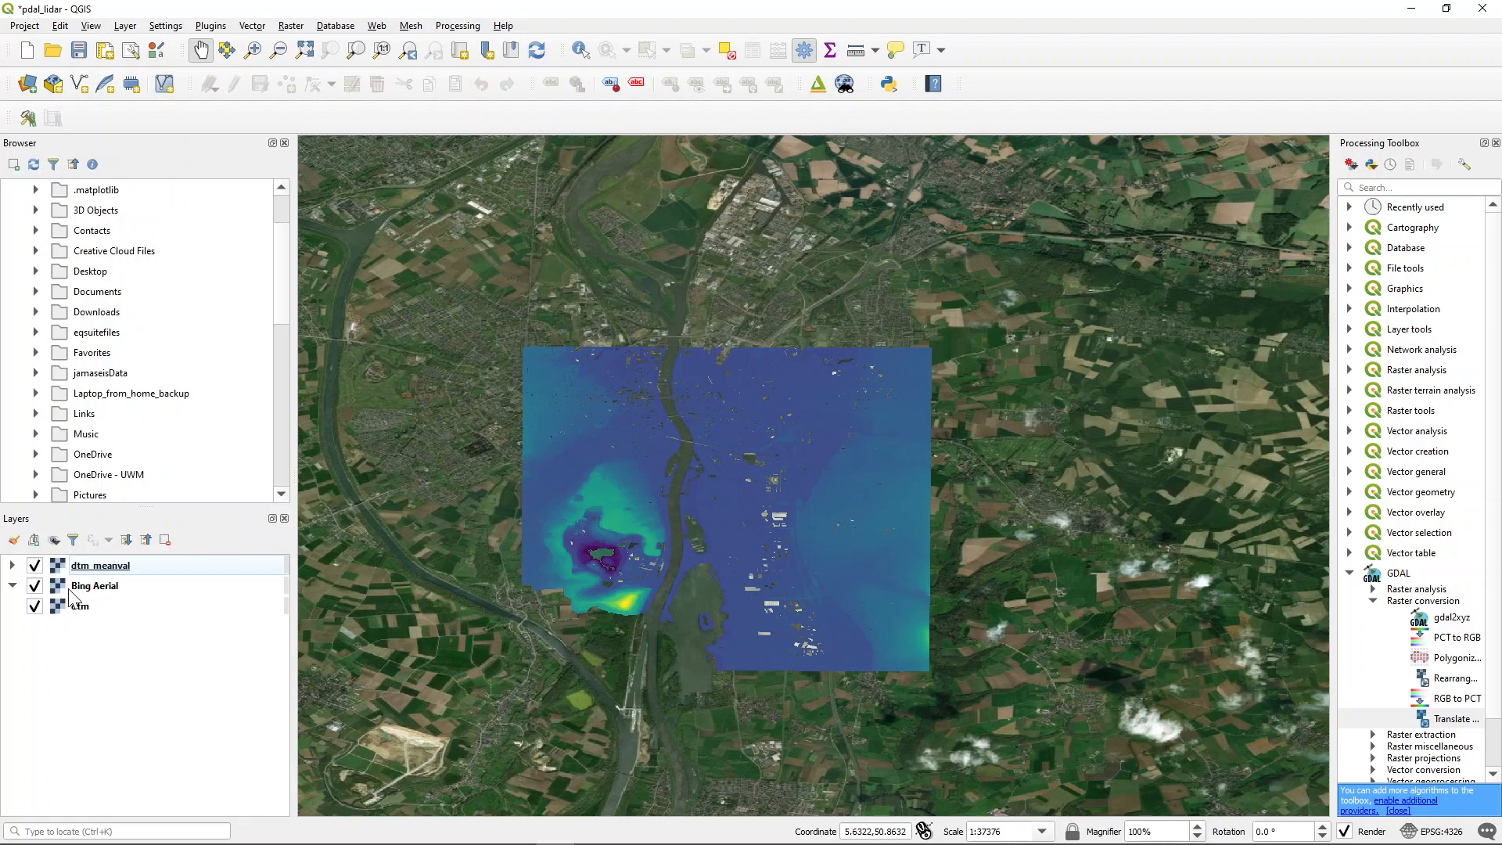
click(35, 566)
click(35, 566)
click(36, 566)
click(35, 566)
click(35, 566)
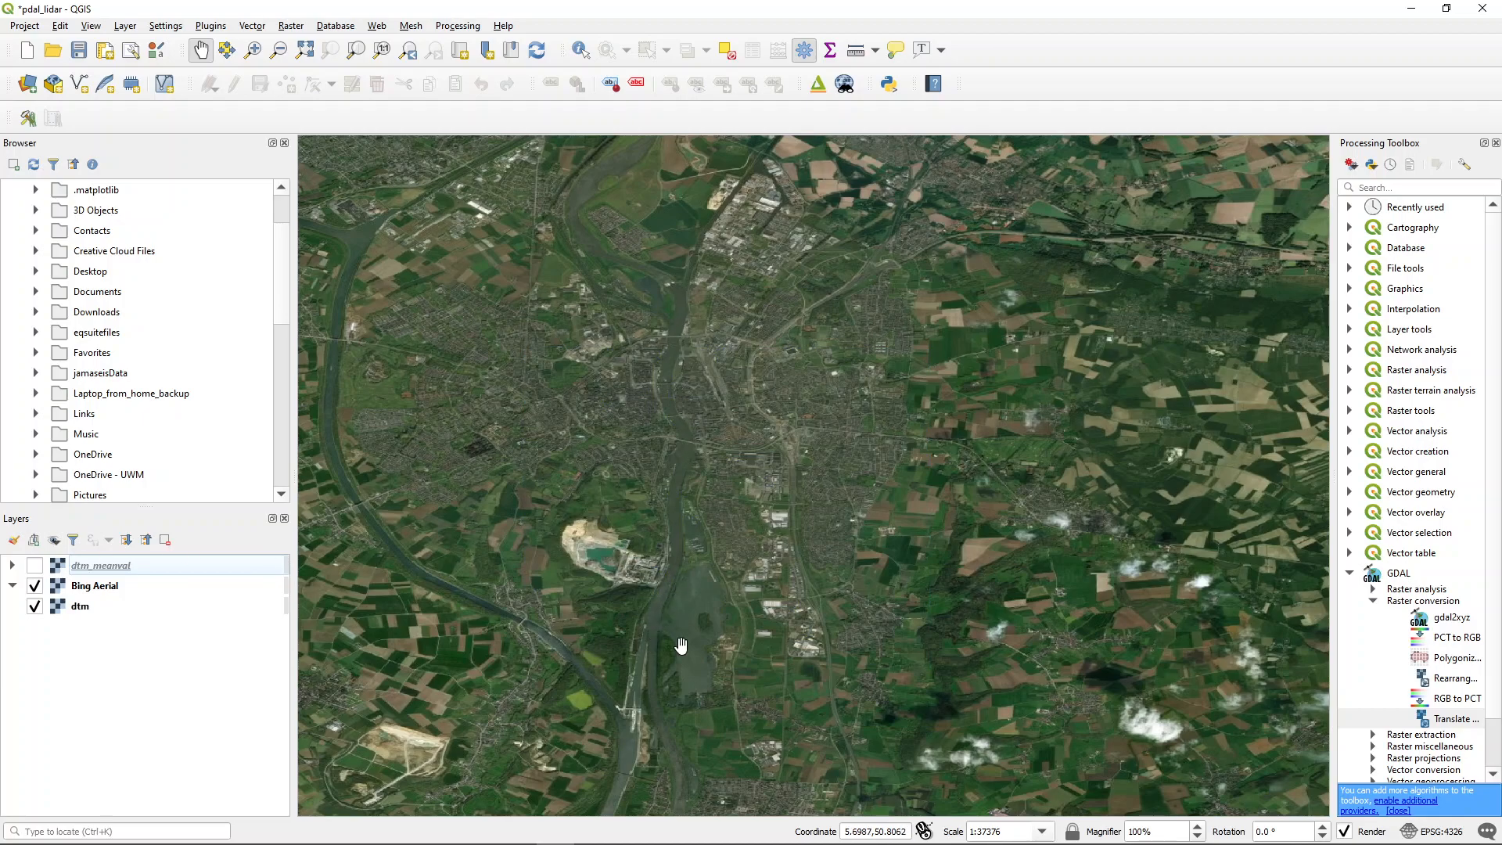
click(36, 566)
click(35, 565)
click(35, 566)
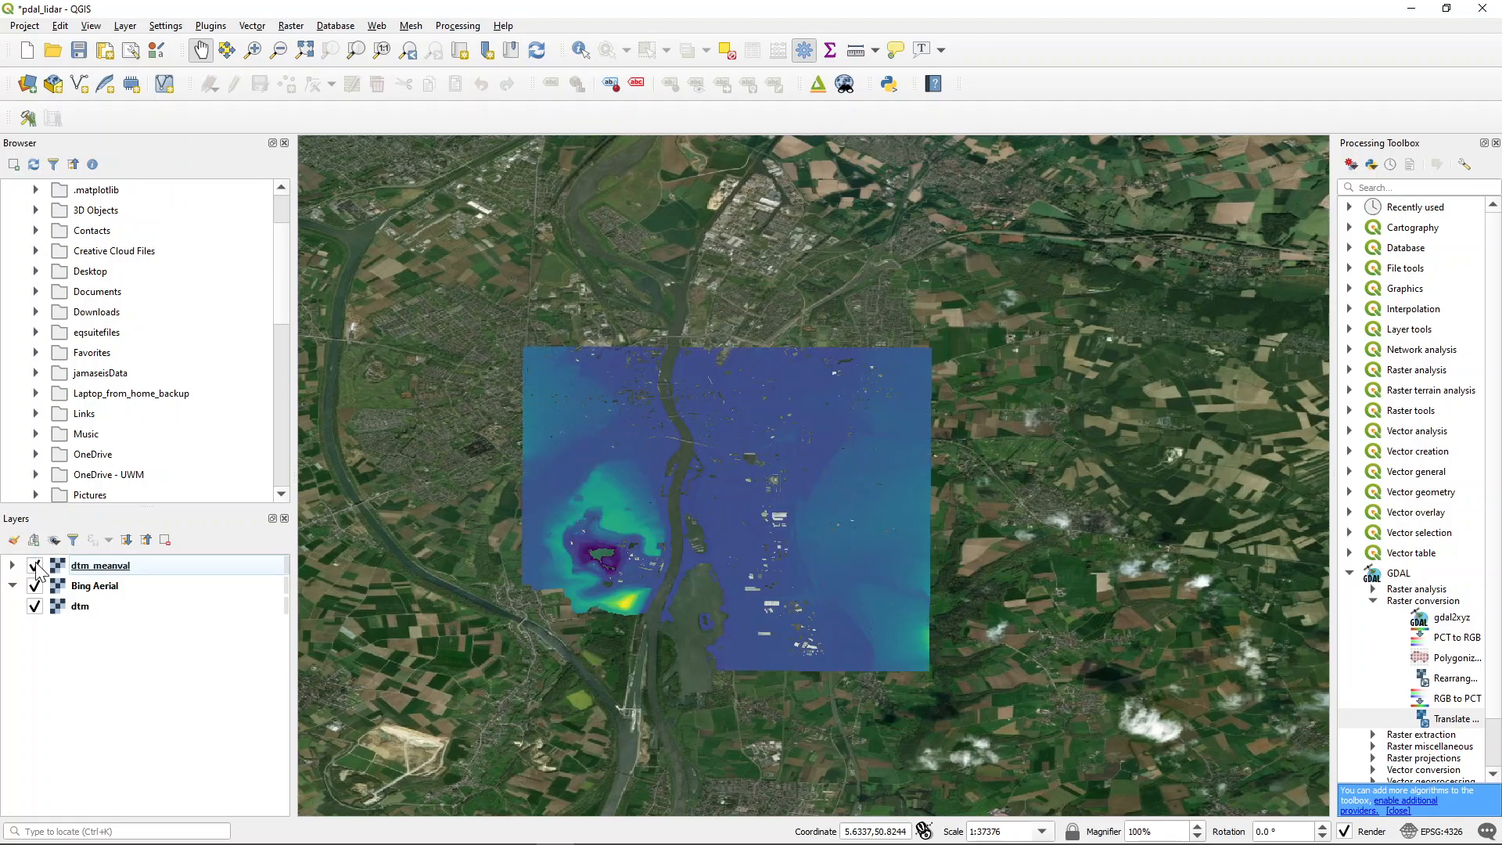
click(33, 565)
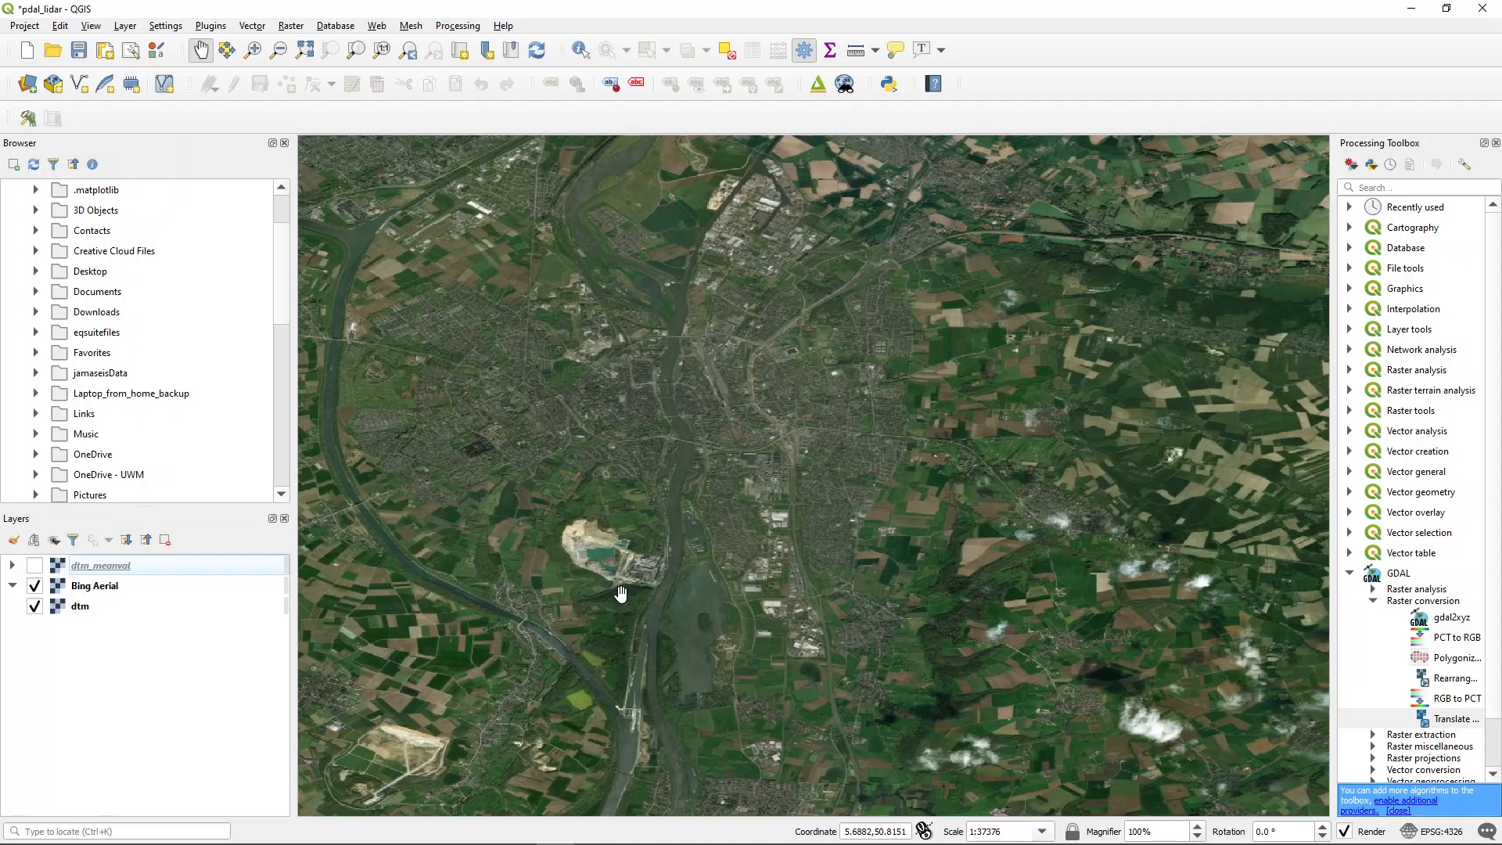
click(35, 566)
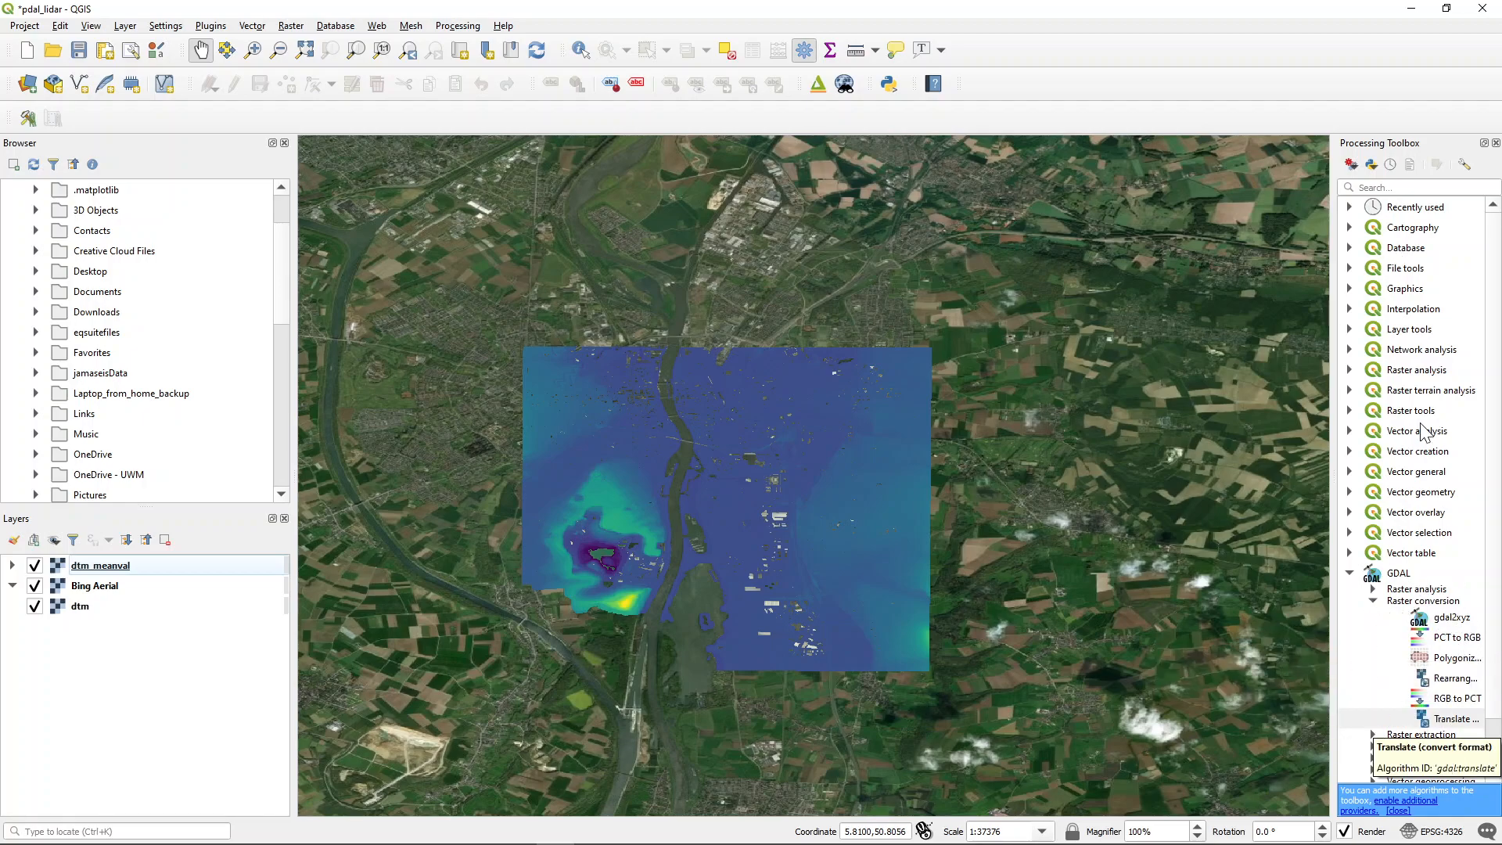
Open the Fill nodata tool from GDAL's raster analysis algorithms.
click(1372, 600)
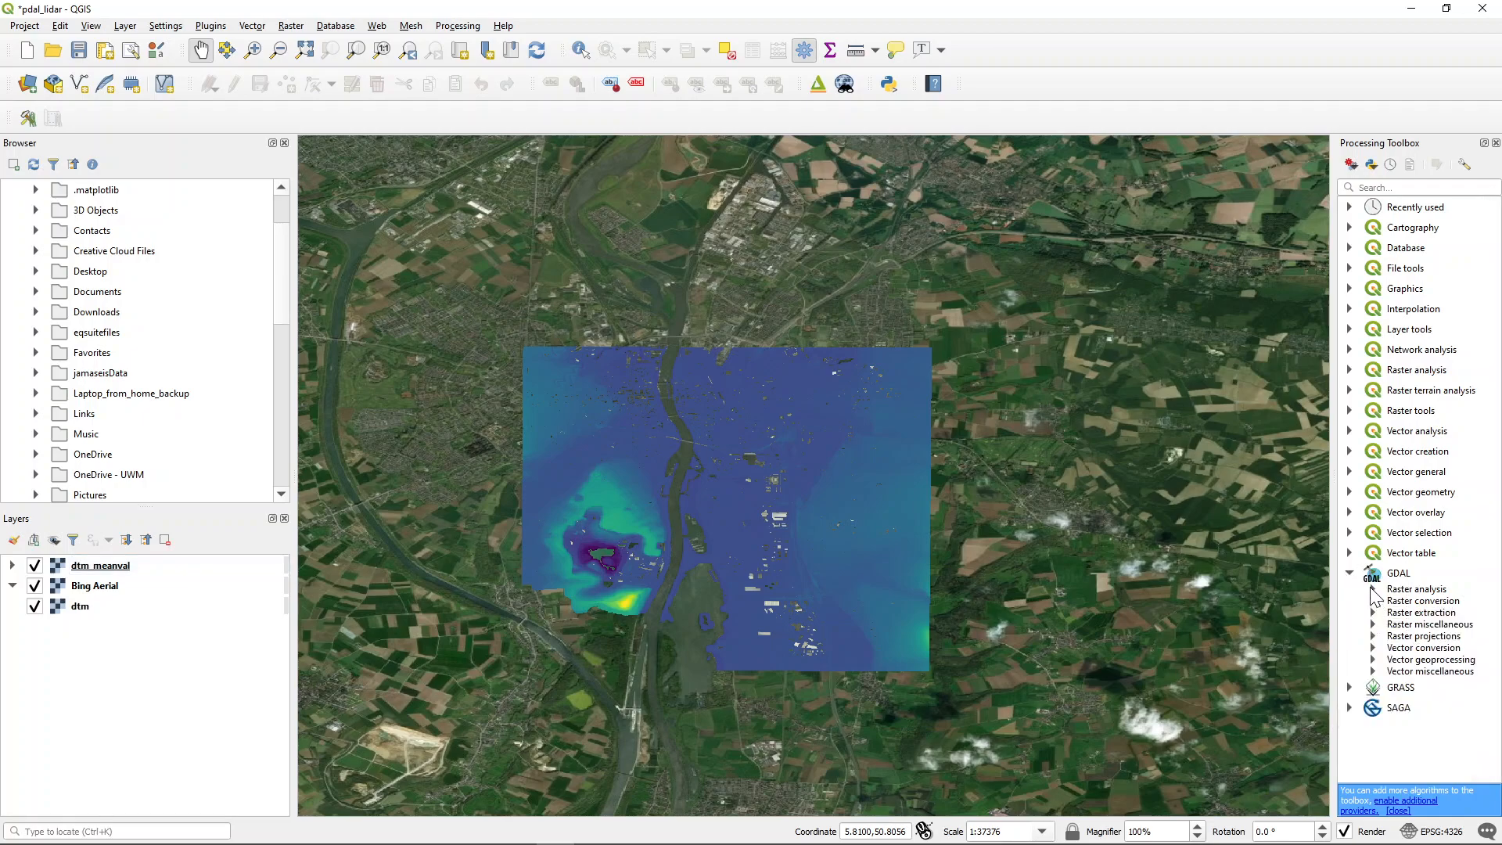
click(1372, 590)
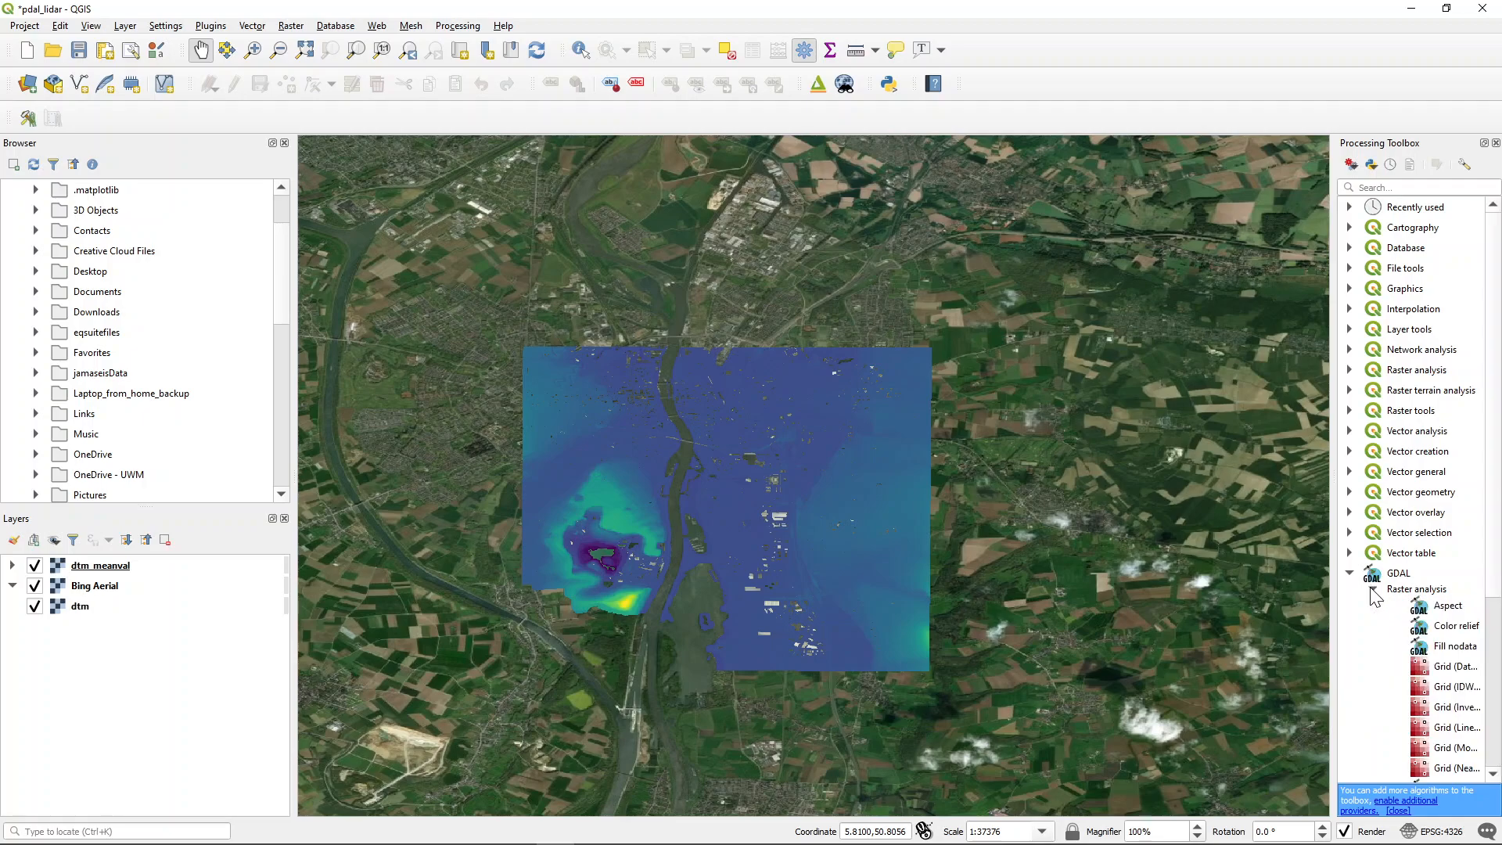
click(1431, 653)
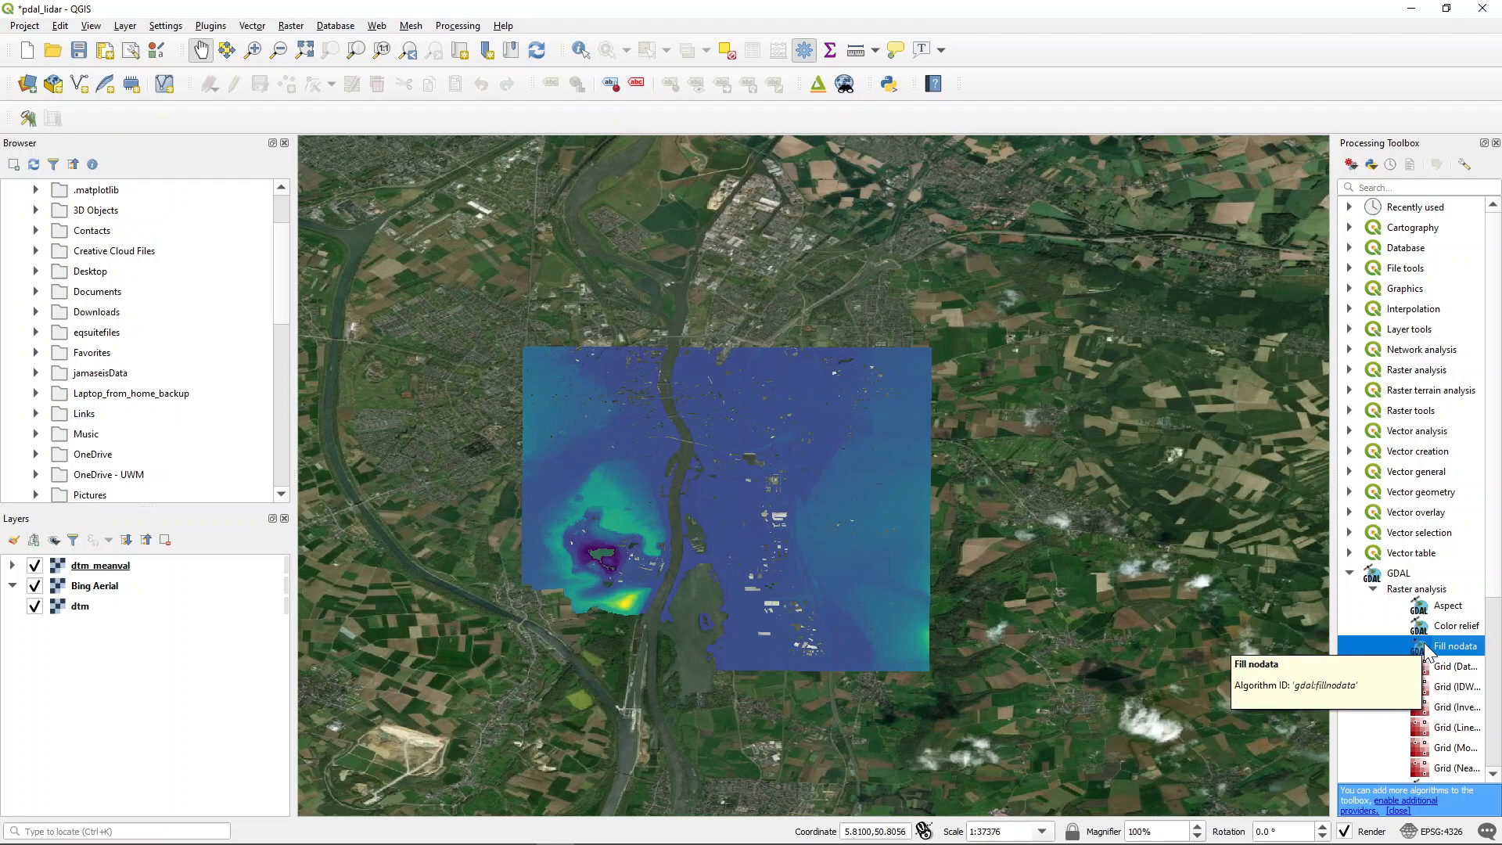
double_click(1425, 649)
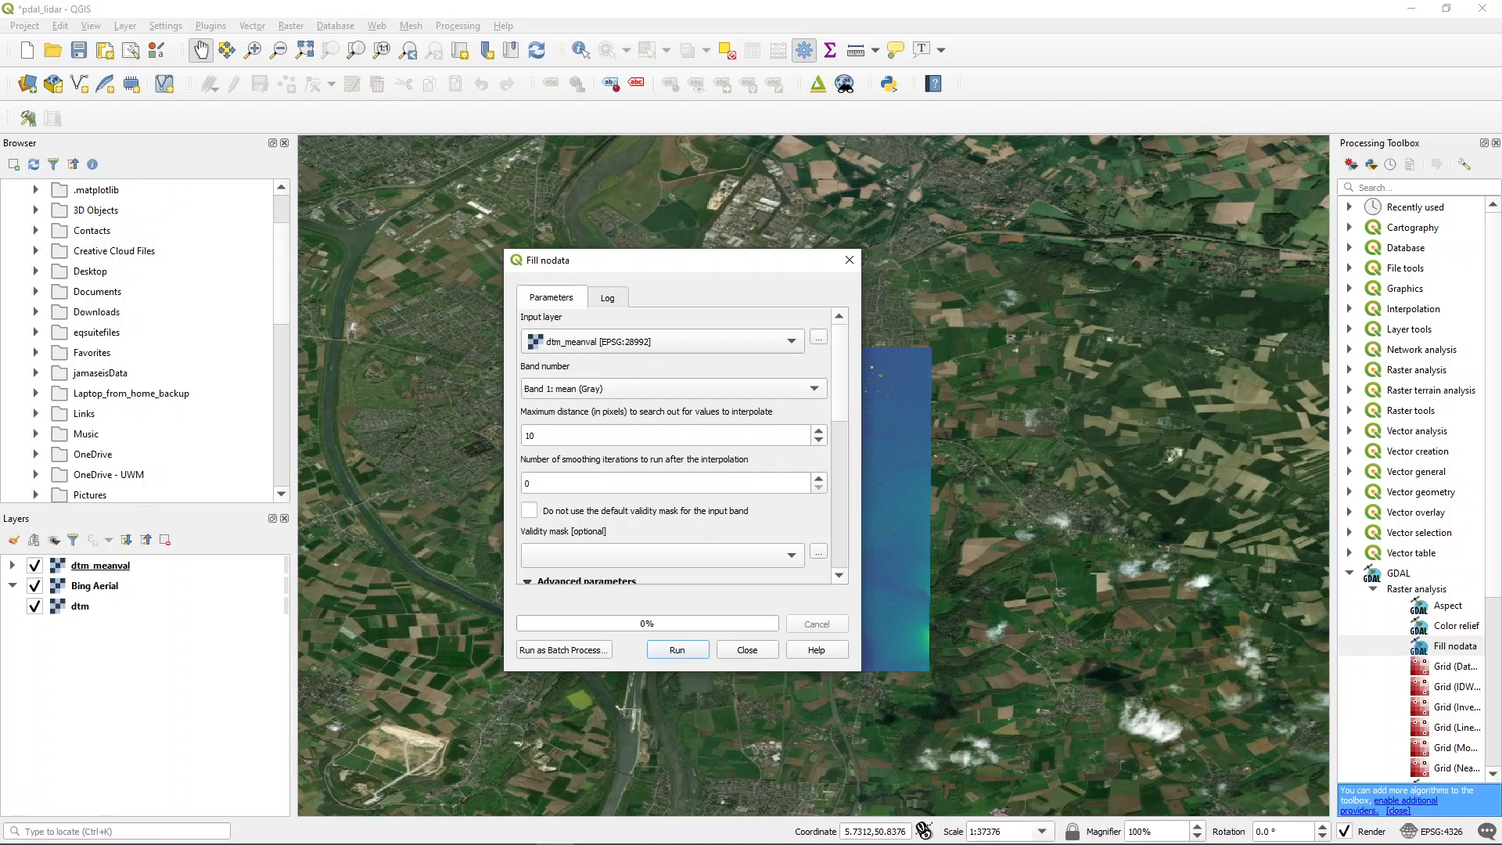
Set the maximum distance to search out for values to interpolate to 25 pixels.
double_click(547, 435)
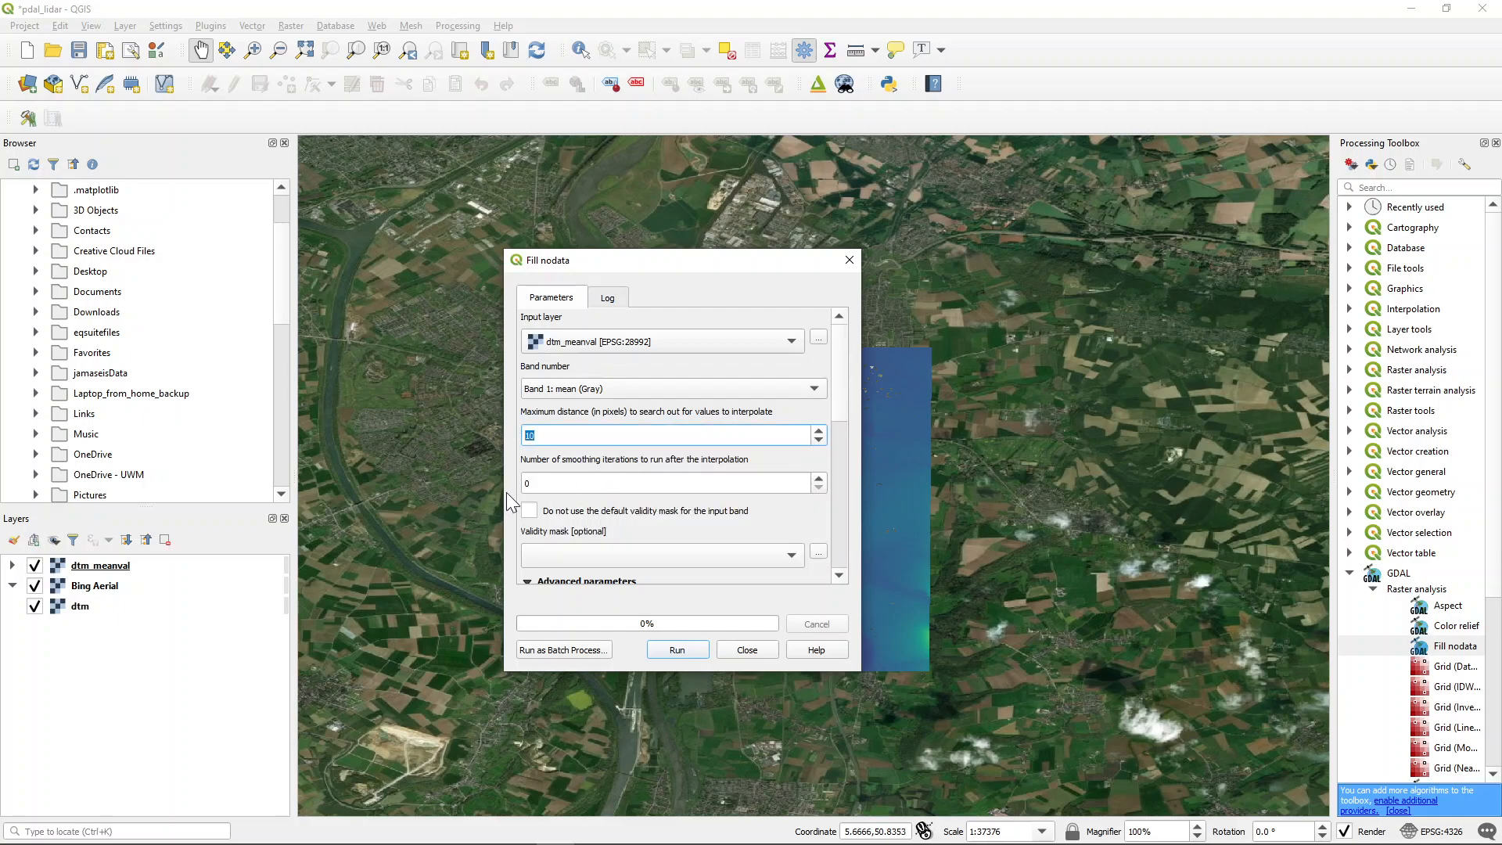
text(25)
Set the filled output to dtm_meanval_filled.tif in the Pdal_Lidar folder, and run Fill nodata on dtm_meanval, closing the tool when done.
drag(837, 406, 851, 557)
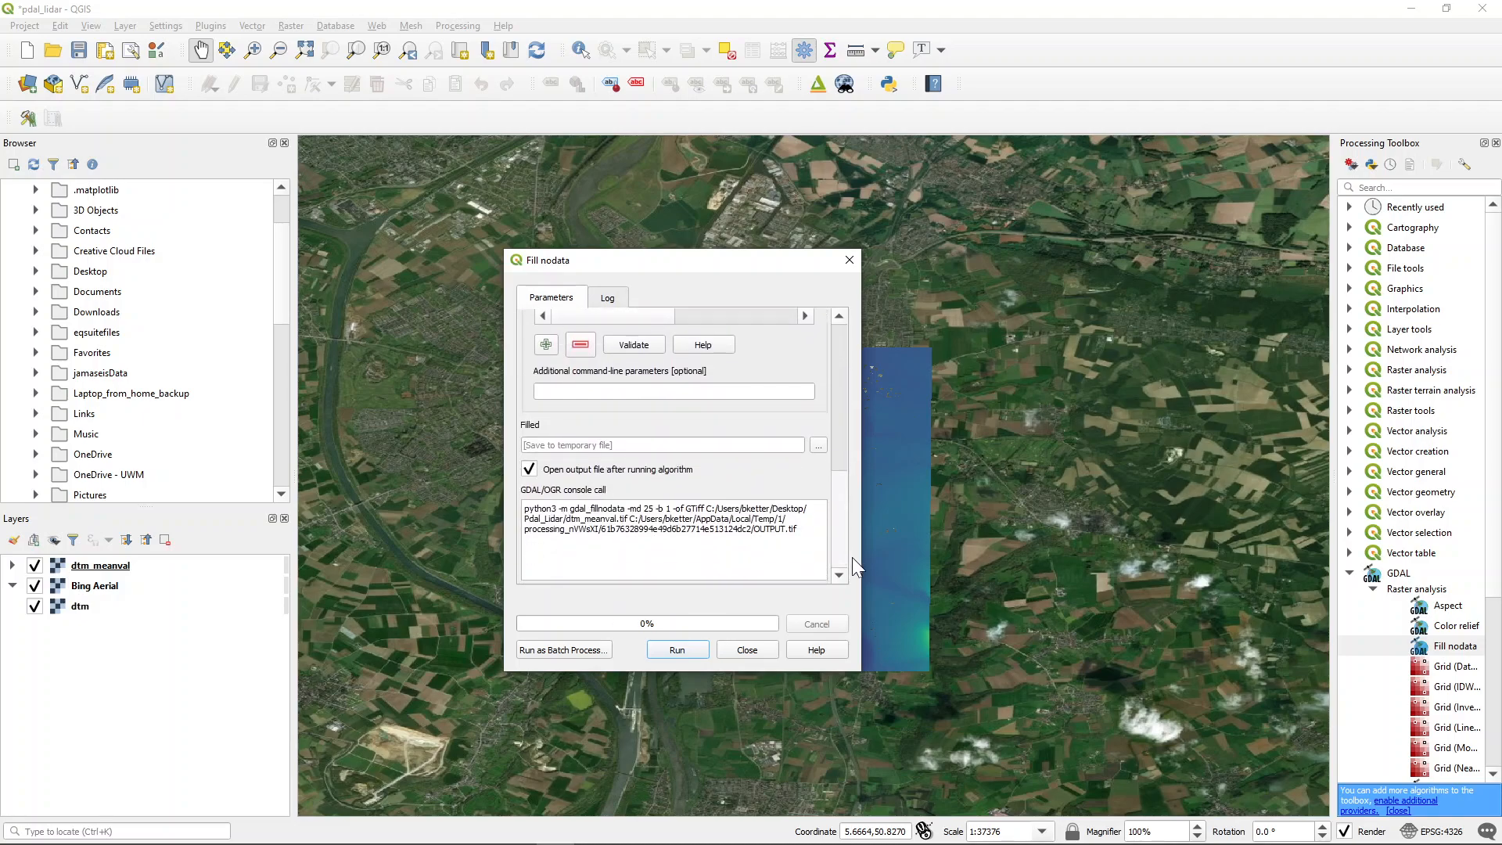
click(818, 445)
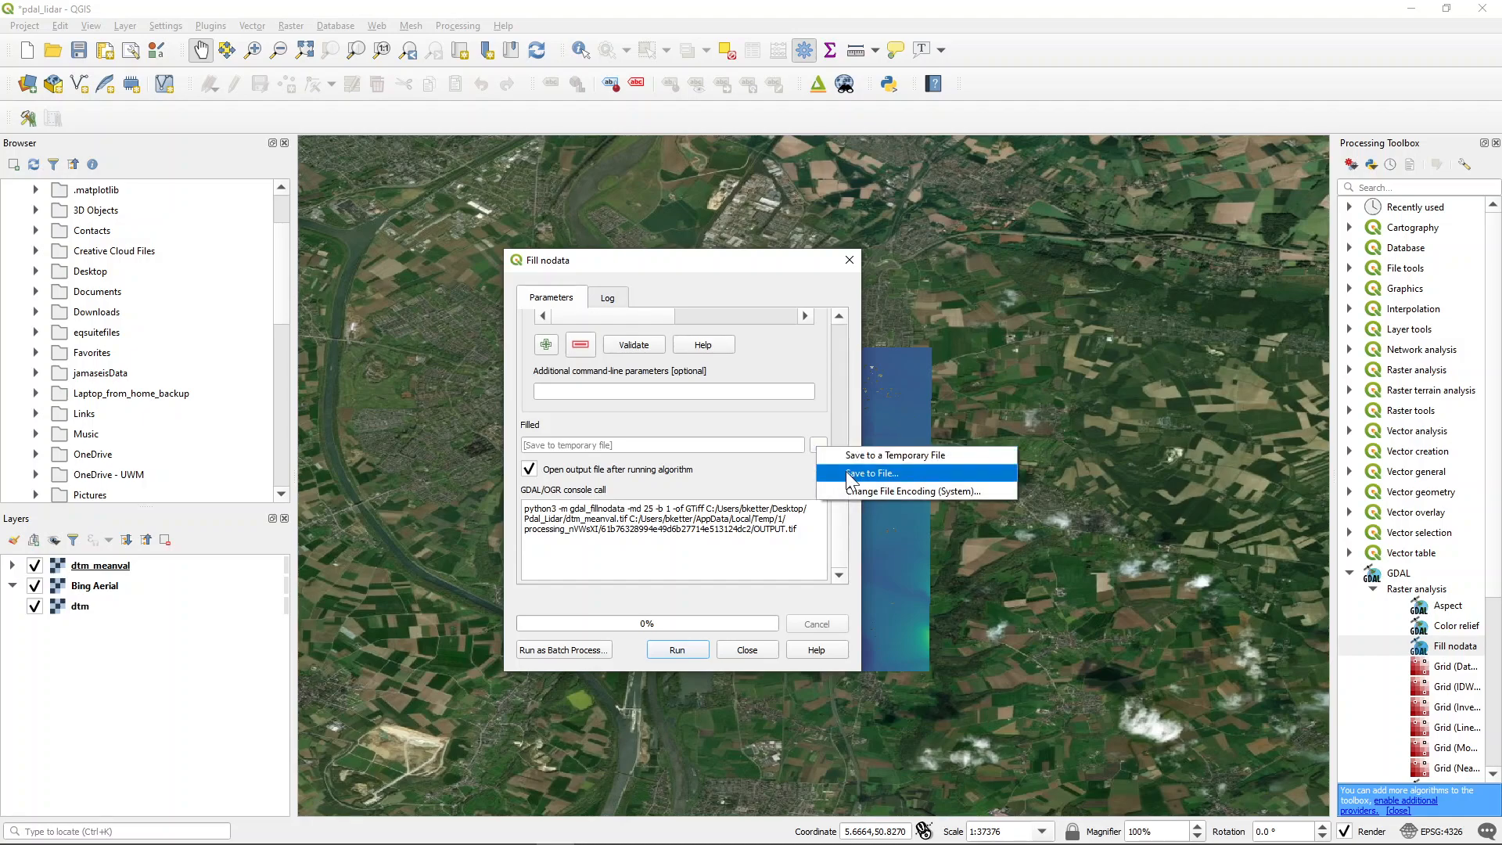
click(846, 472)
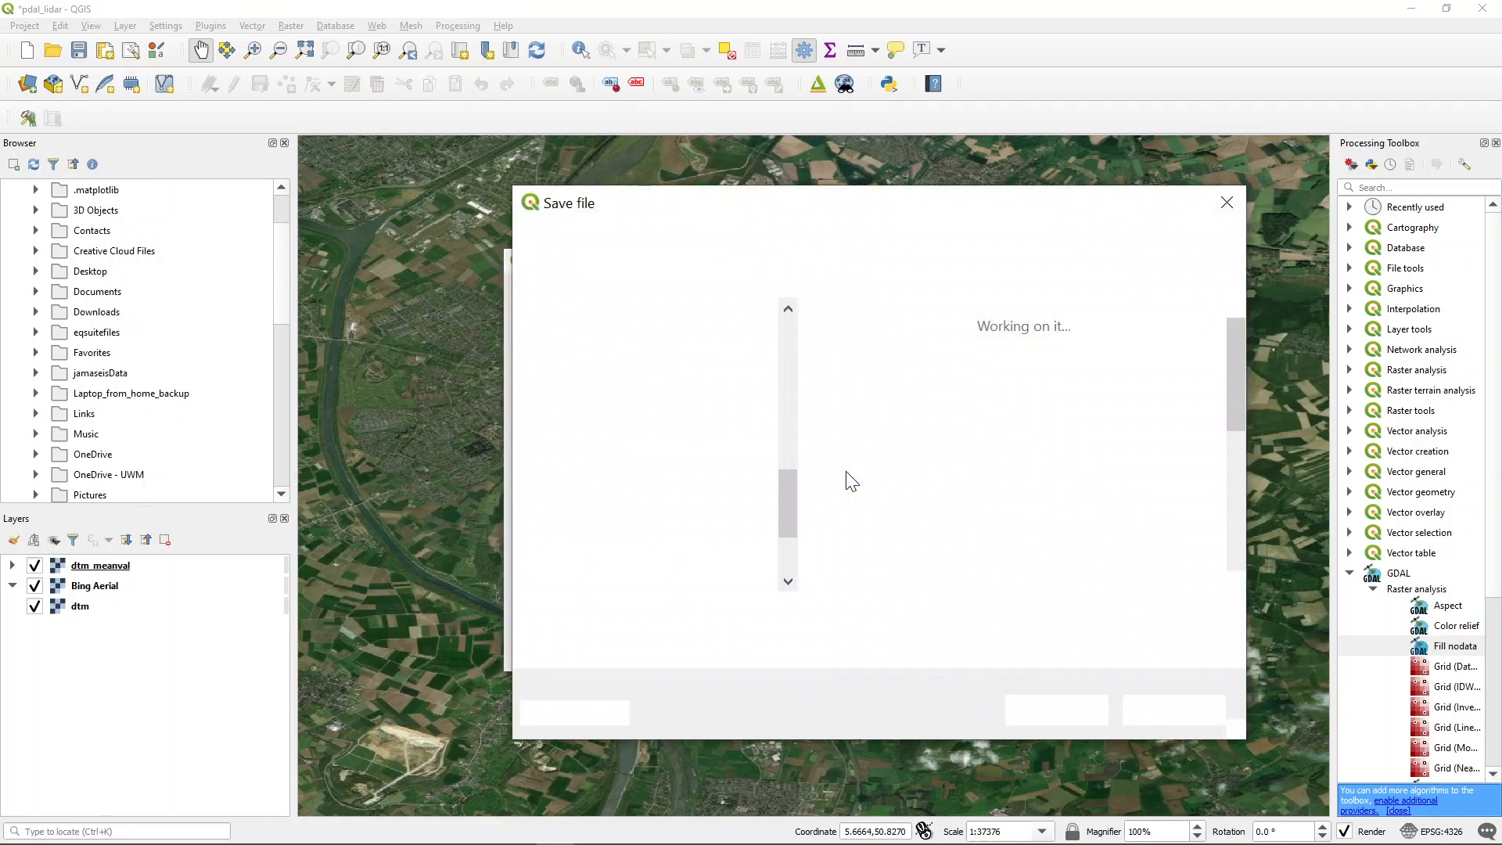
scroll(989, 548, down, 3)
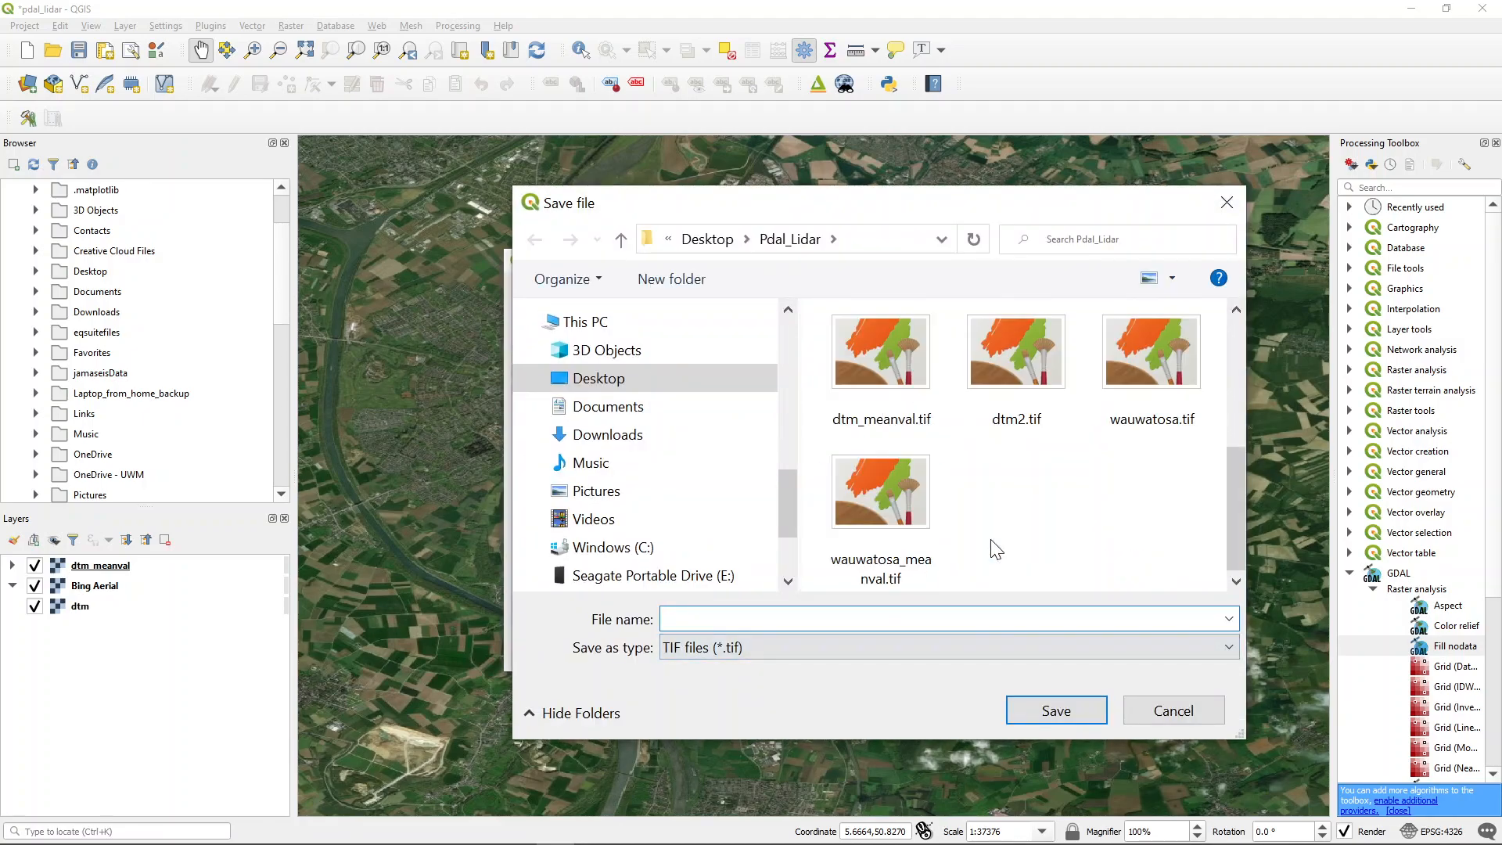
click(879, 364)
click(749, 618)
click(749, 618)
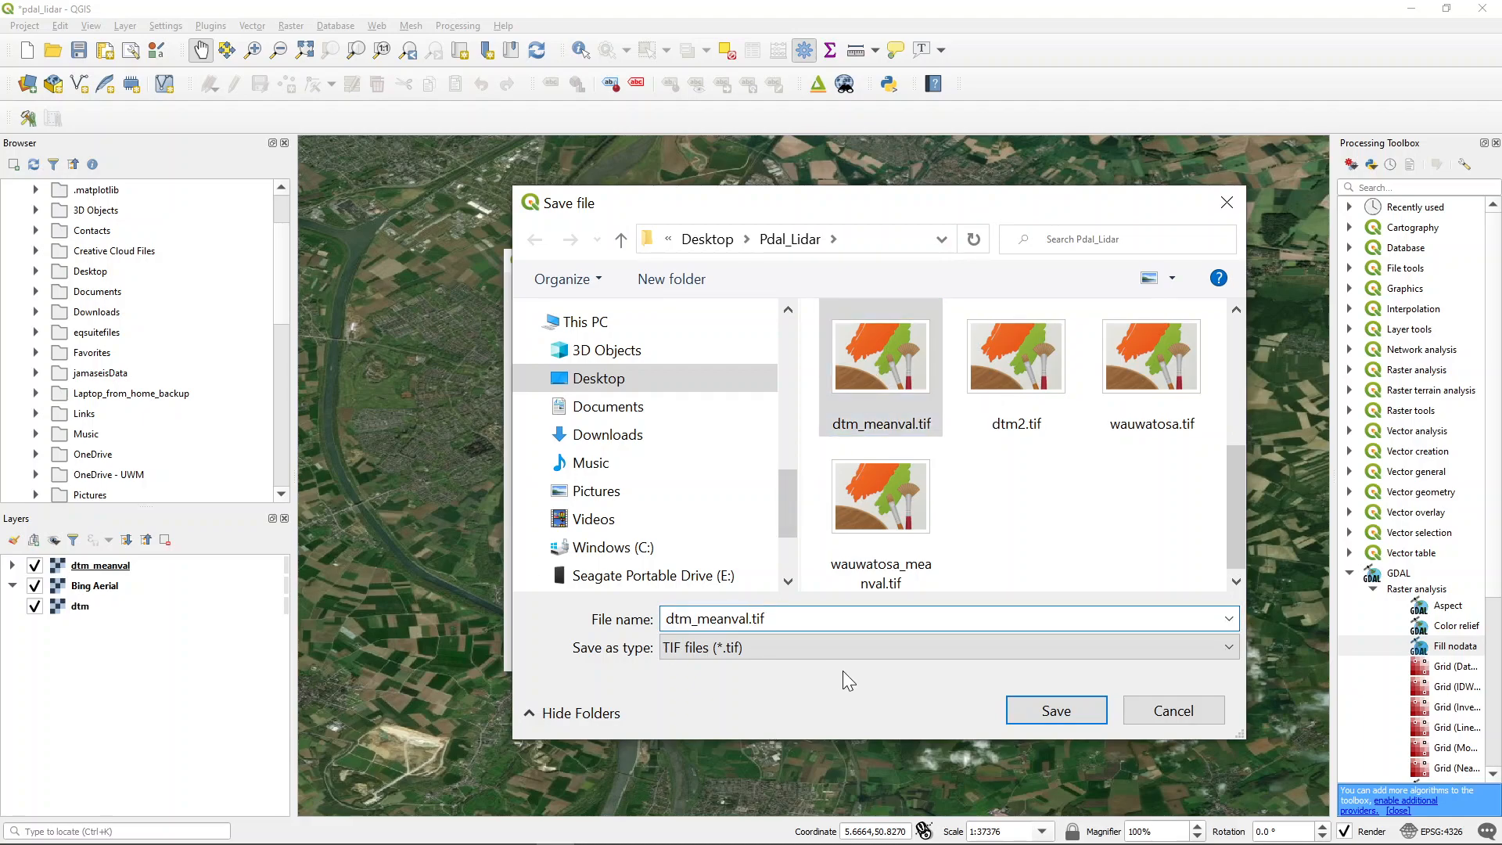
text(_)
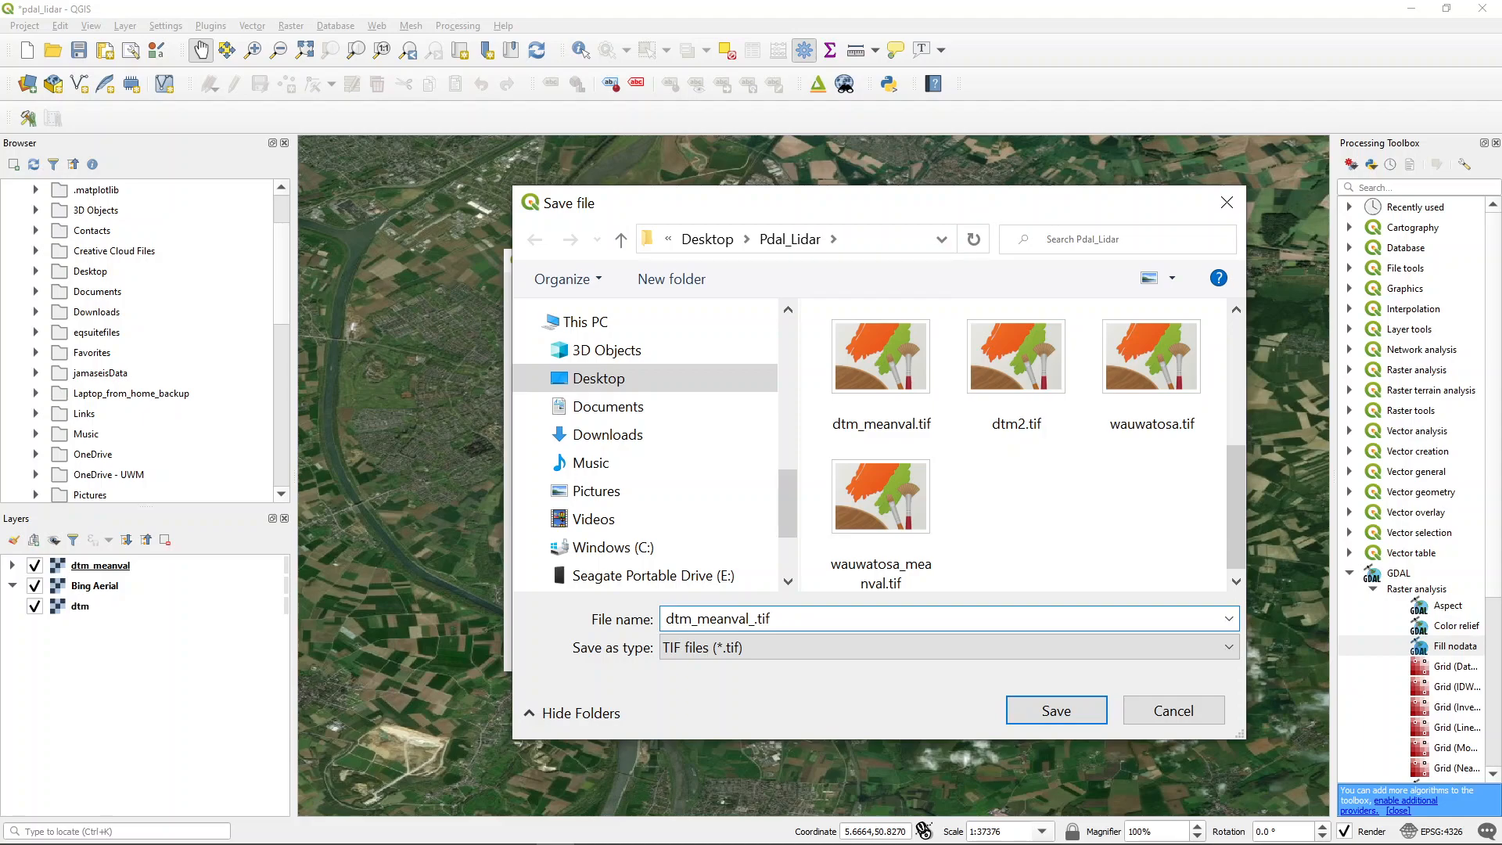
text(filled)
click(1048, 718)
click(678, 651)
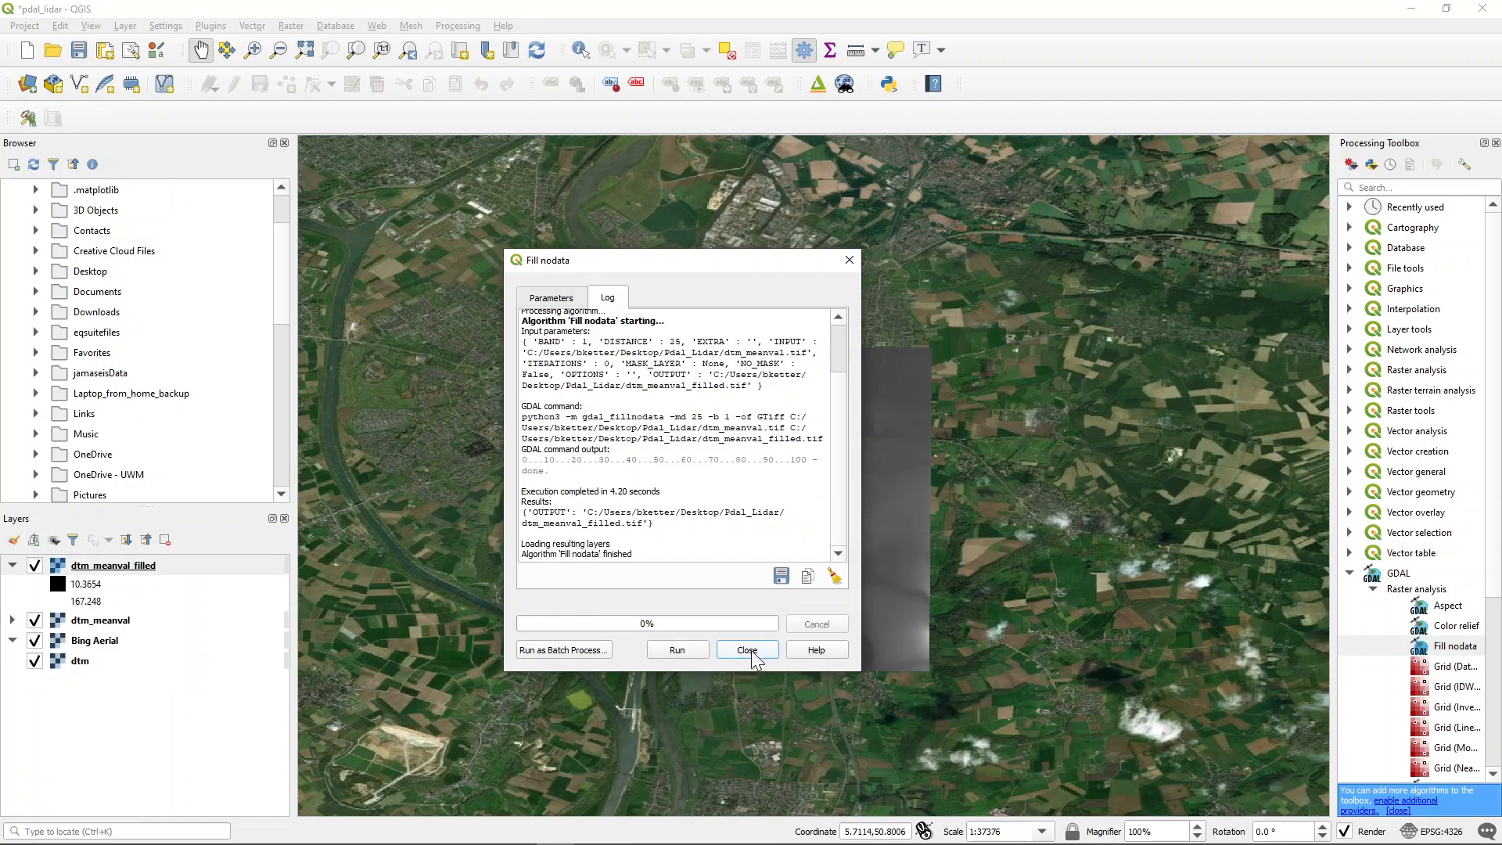
click(748, 651)
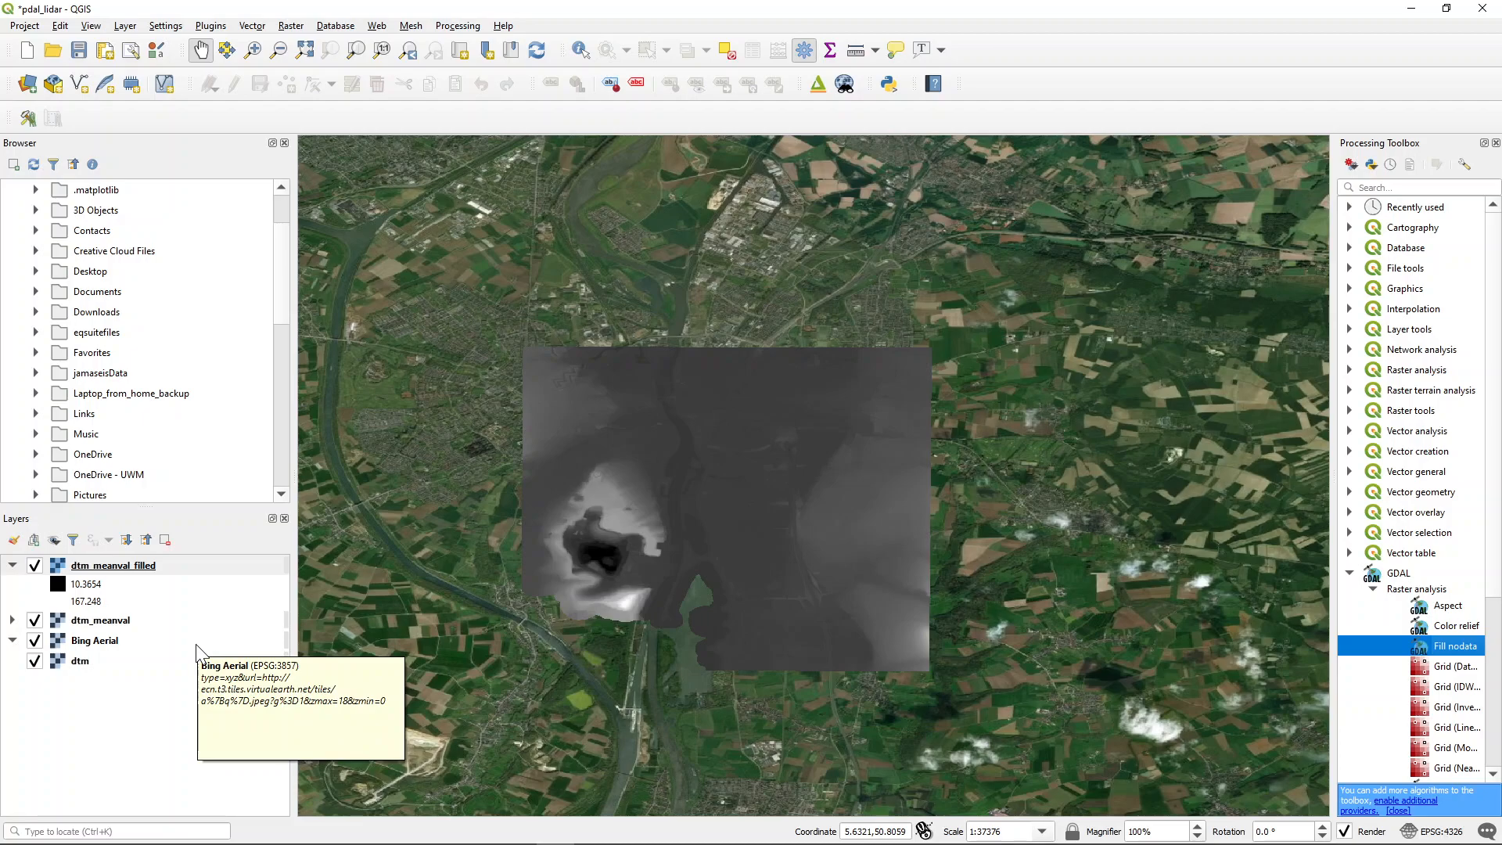
Style the dtm_meanval_filled layer as singleband pseudocolor with the Viridis color ramp and classified values.
right_click(133, 568)
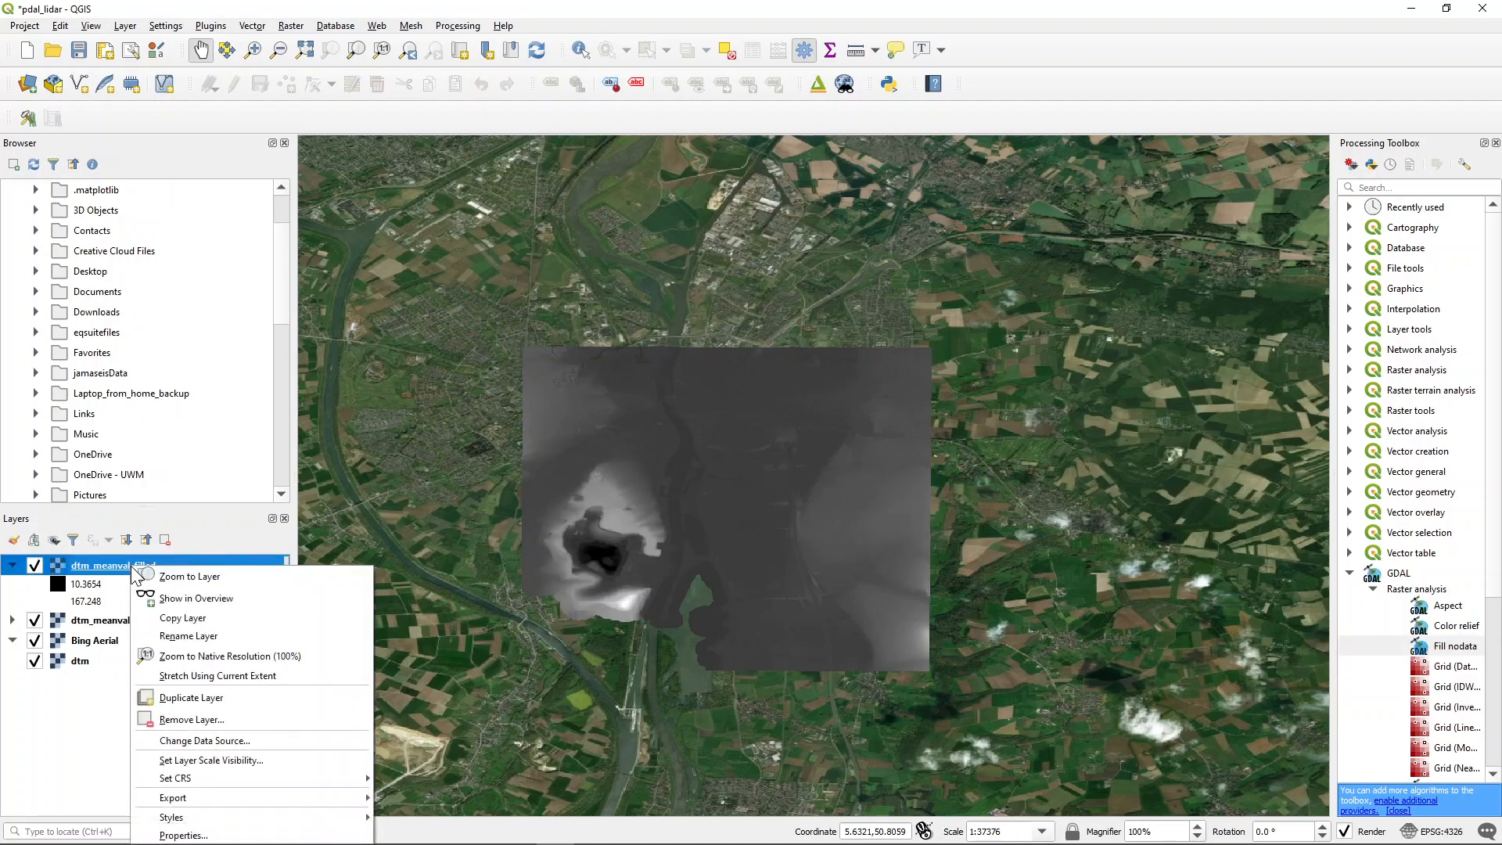
click(187, 834)
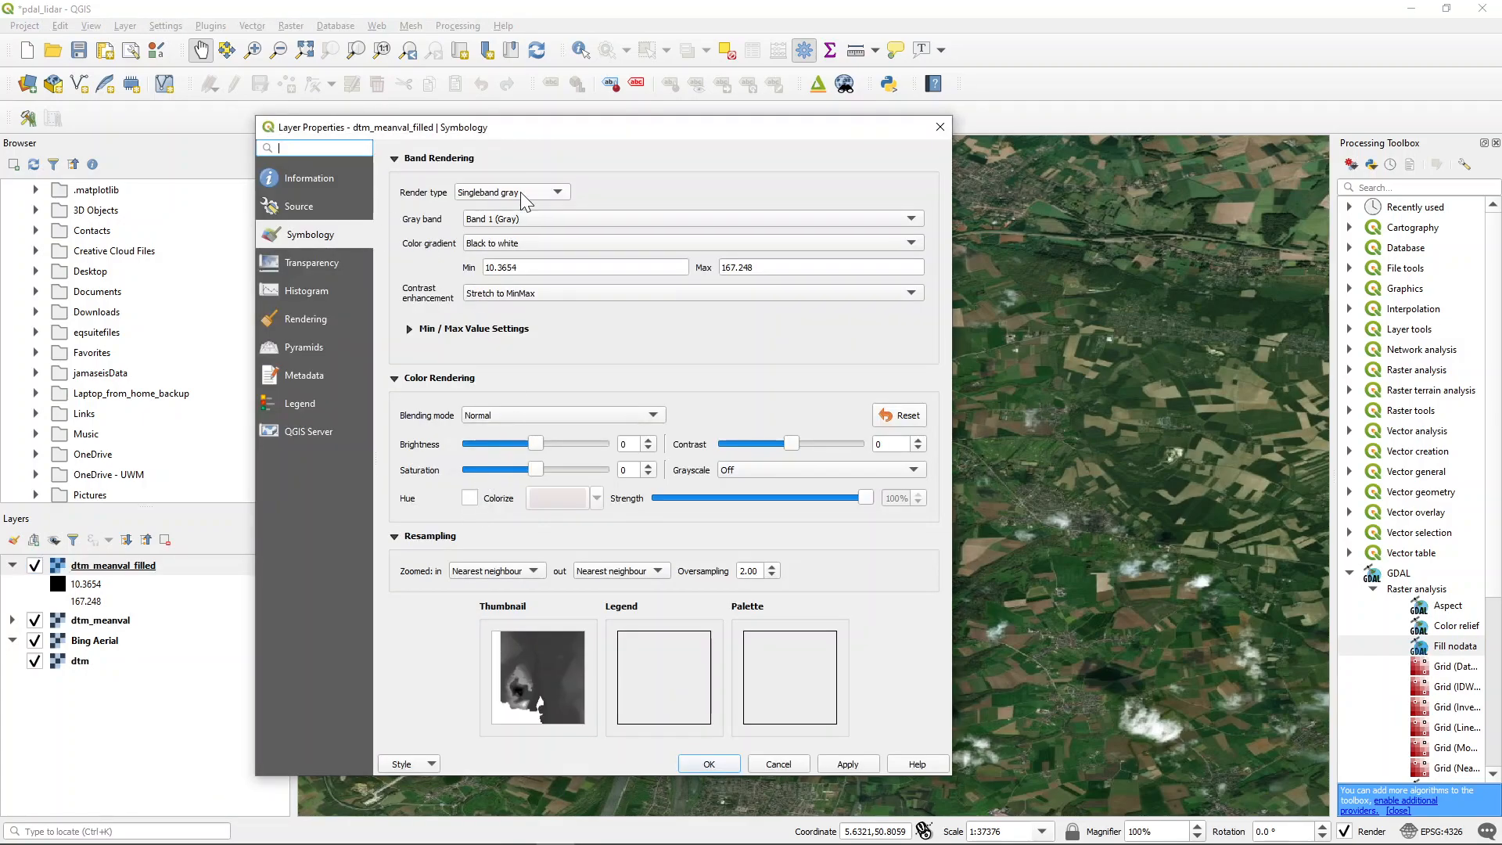
click(524, 195)
click(518, 206)
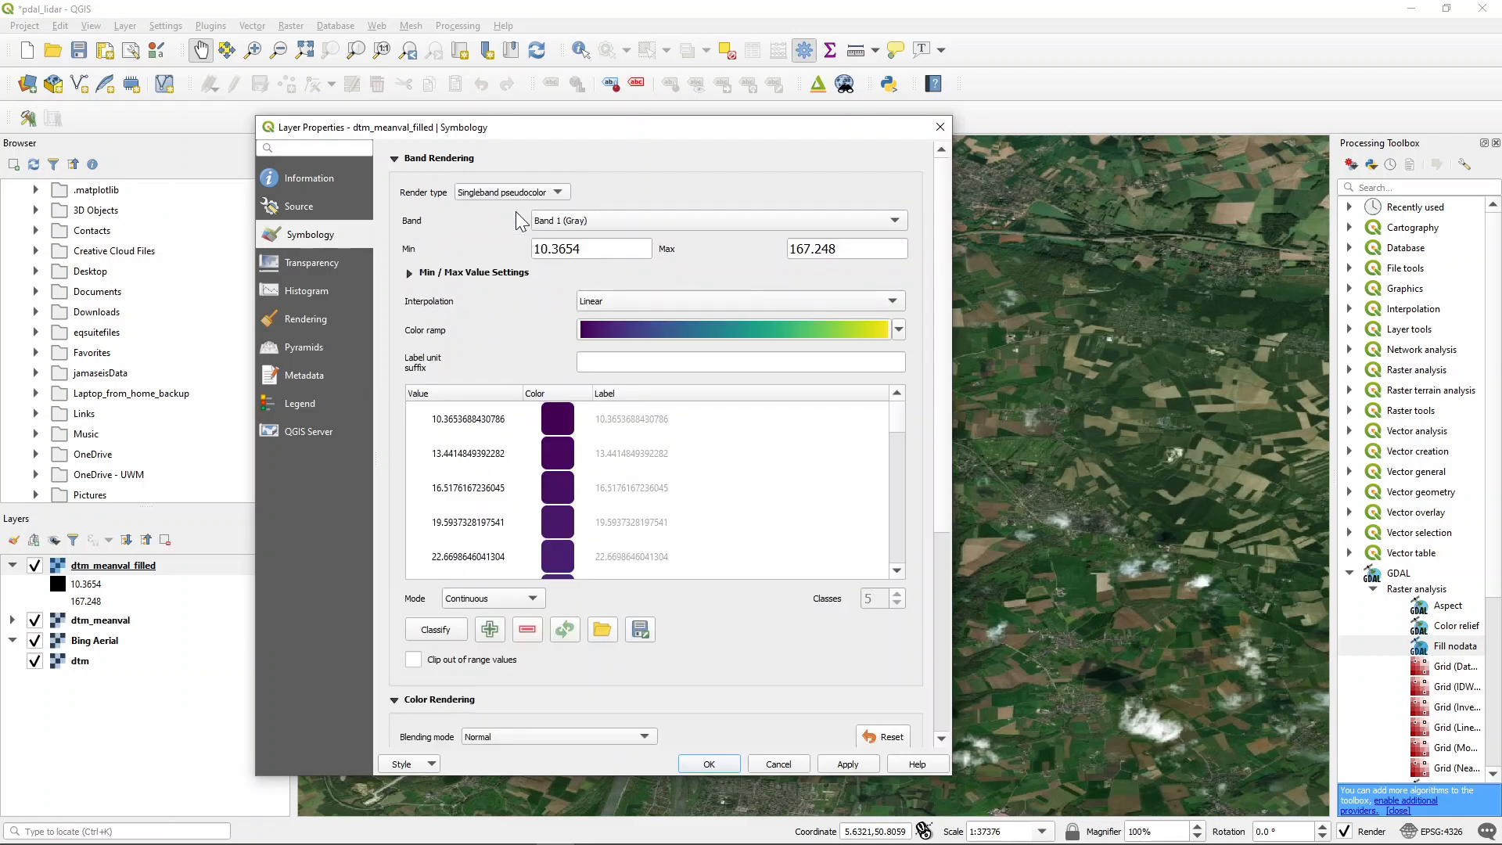
click(899, 329)
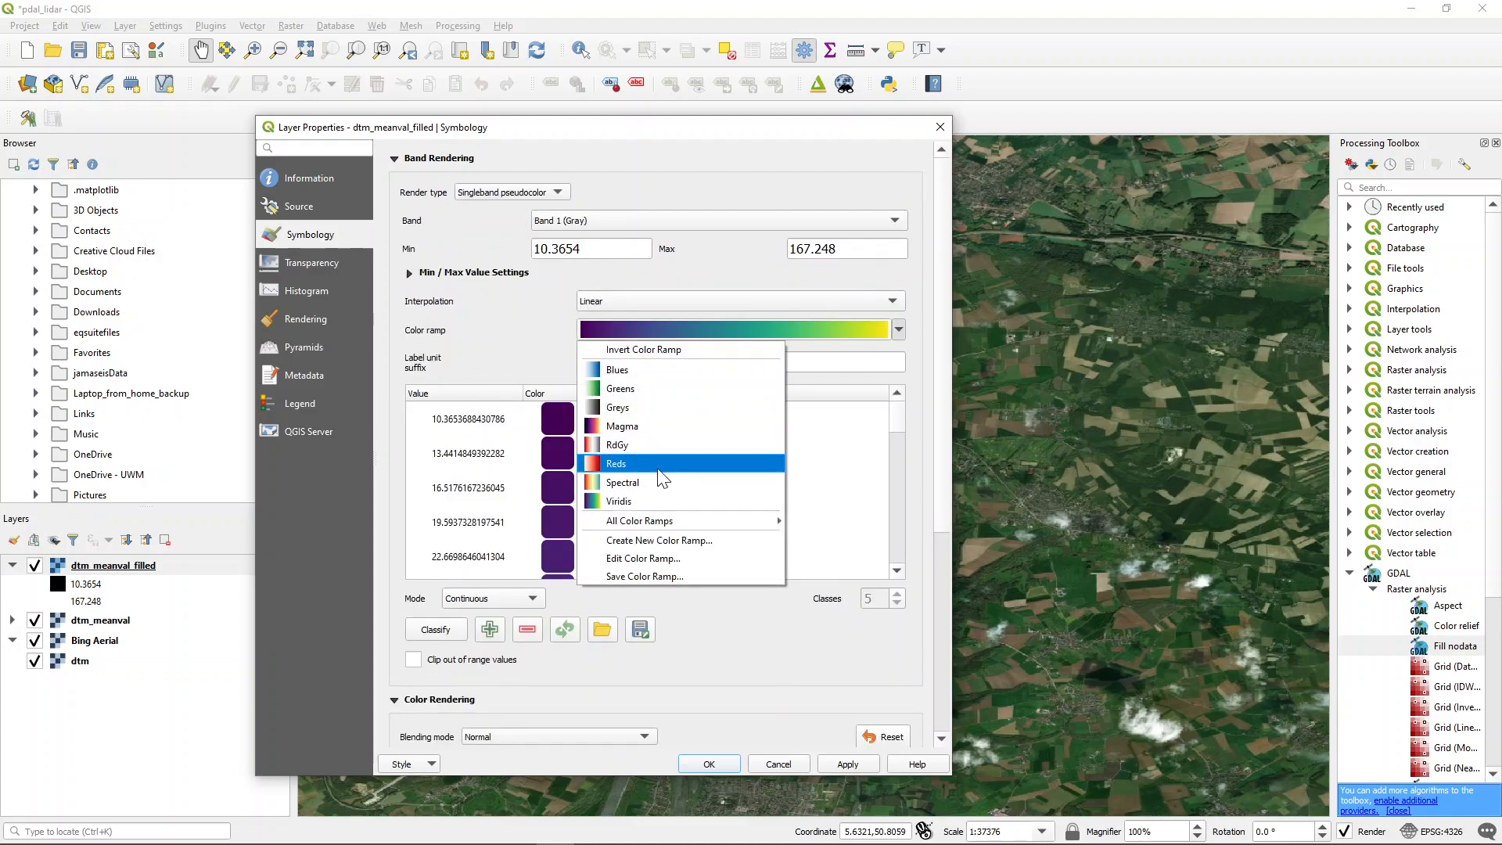
click(626, 501)
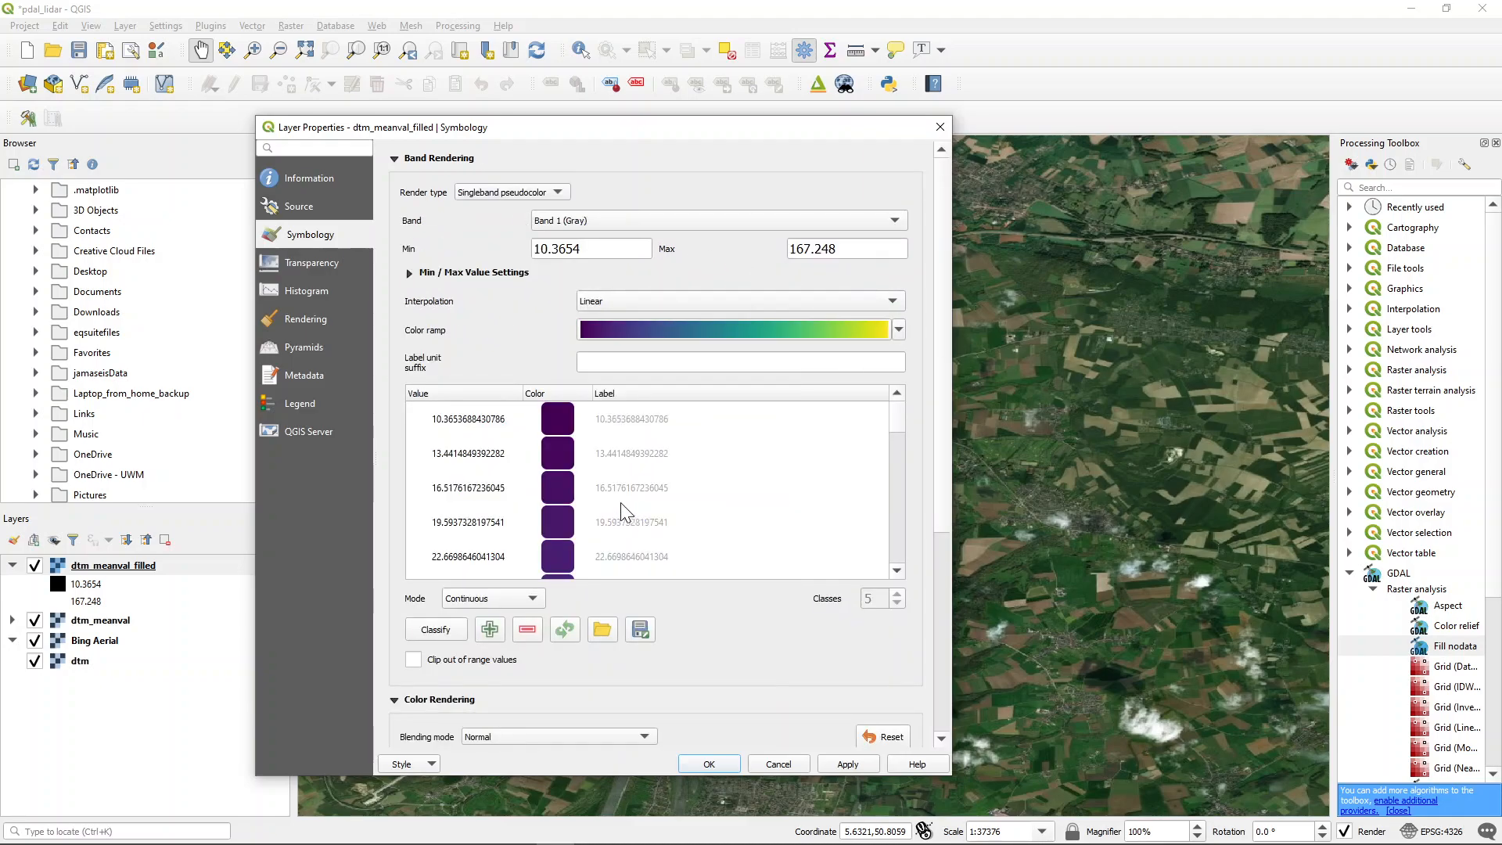
click(431, 634)
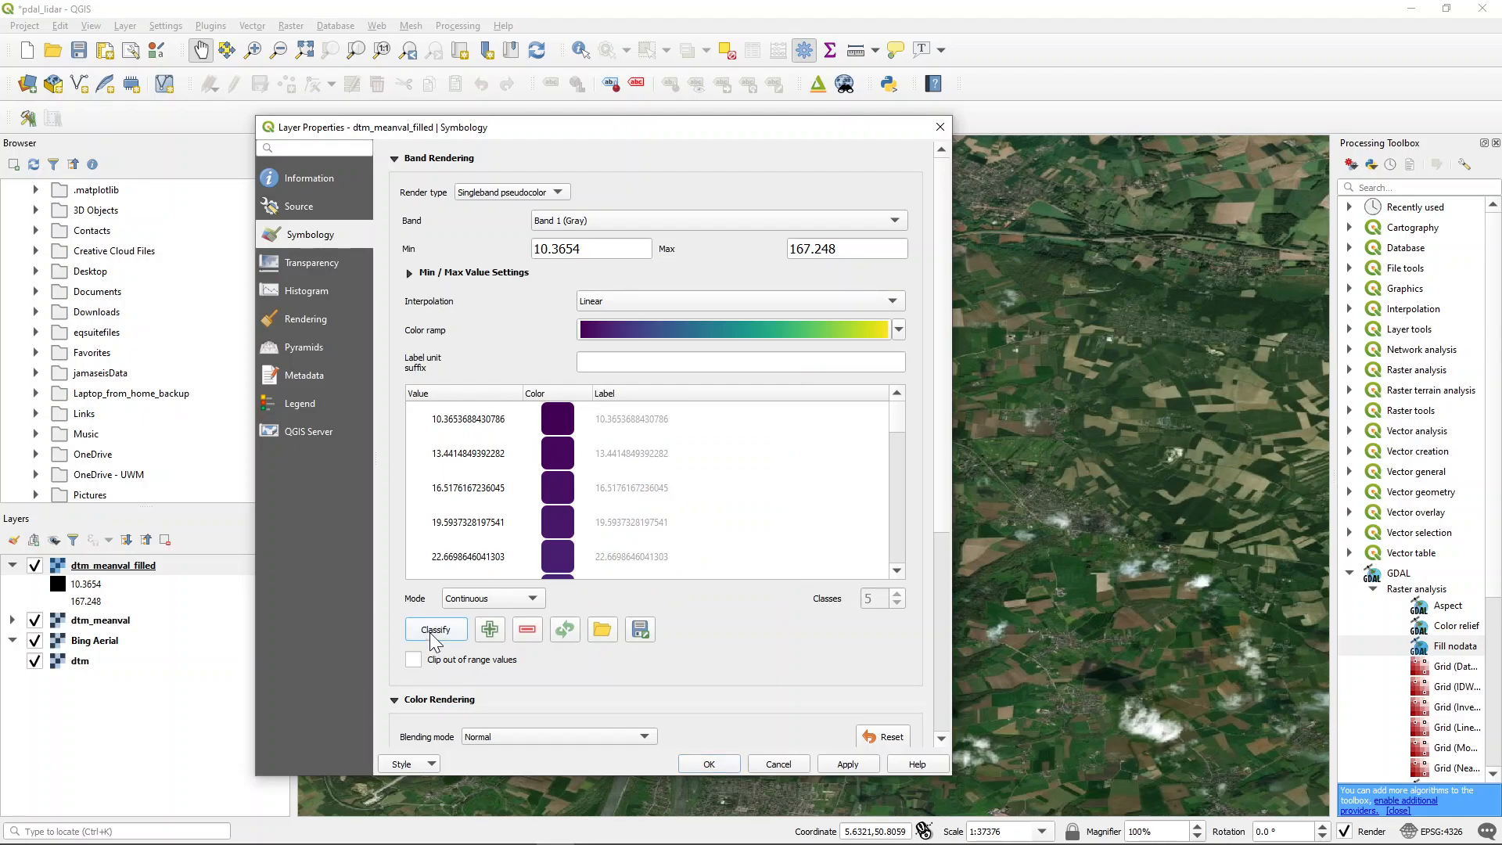
click(706, 765)
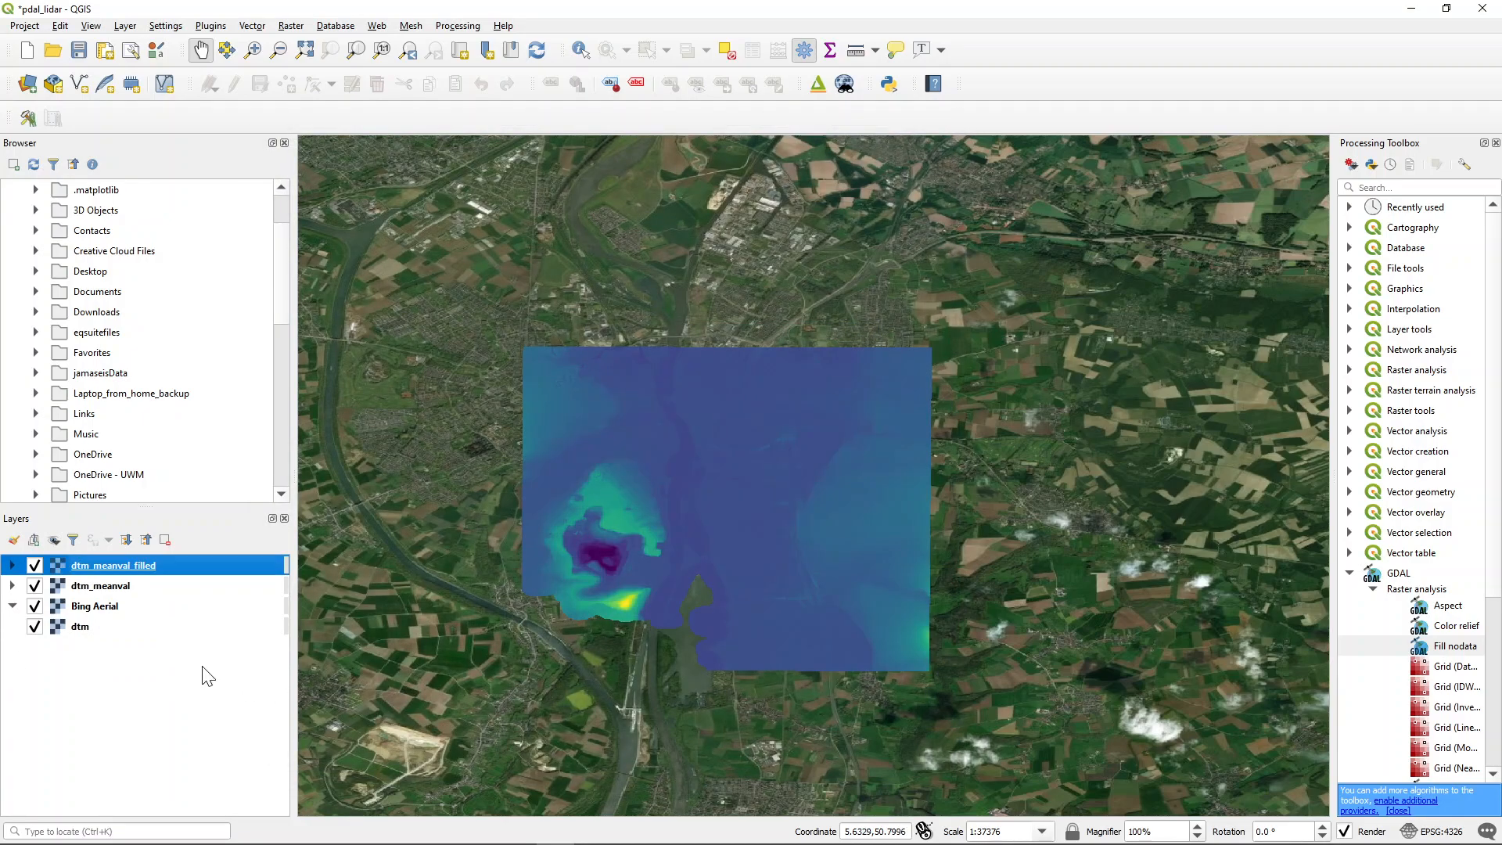